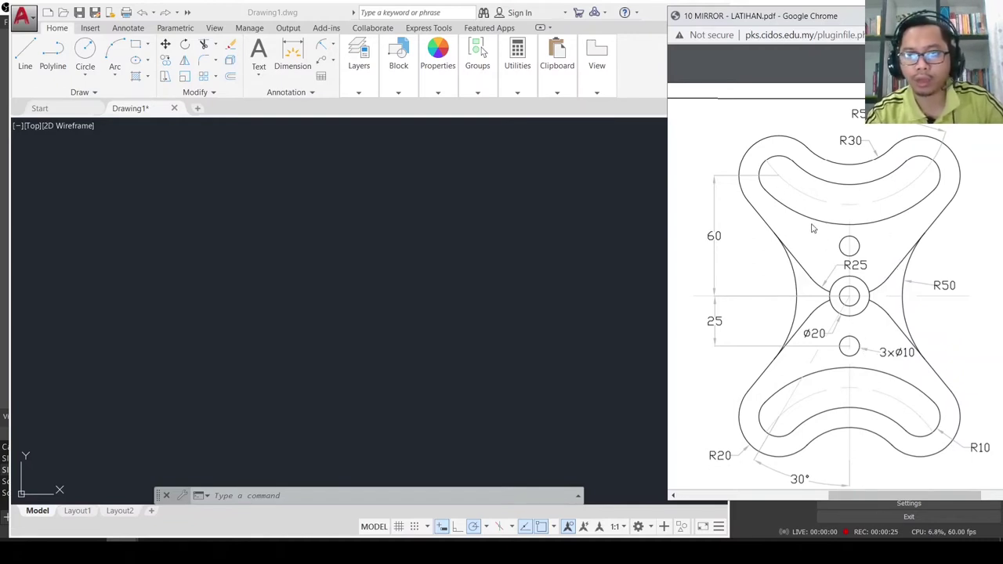
Step: Create a new blank drawing with Open with no Template – Metric, which becomes Drawing2
{"action": "left_click_drag", "start_coordinate": [850, 492], "coordinate": [890, 493]}
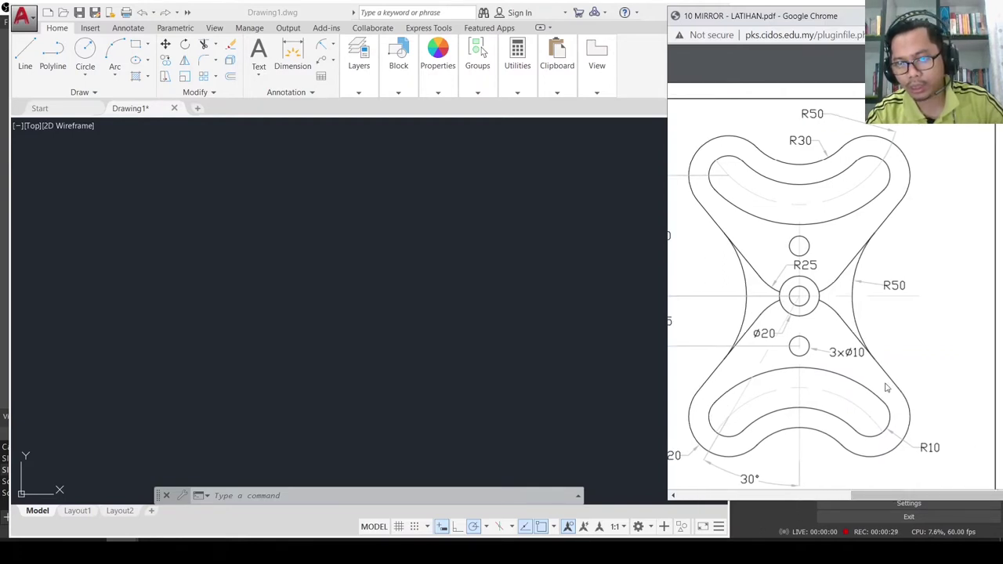
{"action": "scroll", "coordinate": [886, 385], "scroll_direction": "down", "scroll_amount": 3}
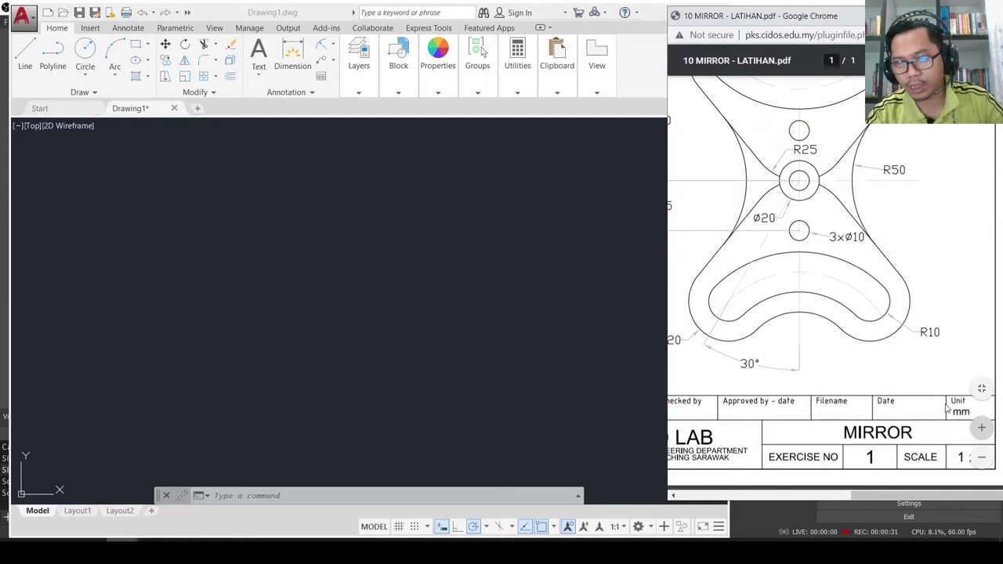
{"action": "mouse_move", "coordinate": [897, 494]}
{"action": "left_mouse_down"}
{"action": "mouse_move", "coordinate": [861, 494]}
{"action": "mouse_move", "coordinate": [875, 495]}
{"action": "left_mouse_up"}
{"action": "scroll", "coordinate": [865, 389], "scroll_direction": "up", "scroll_amount": 3}
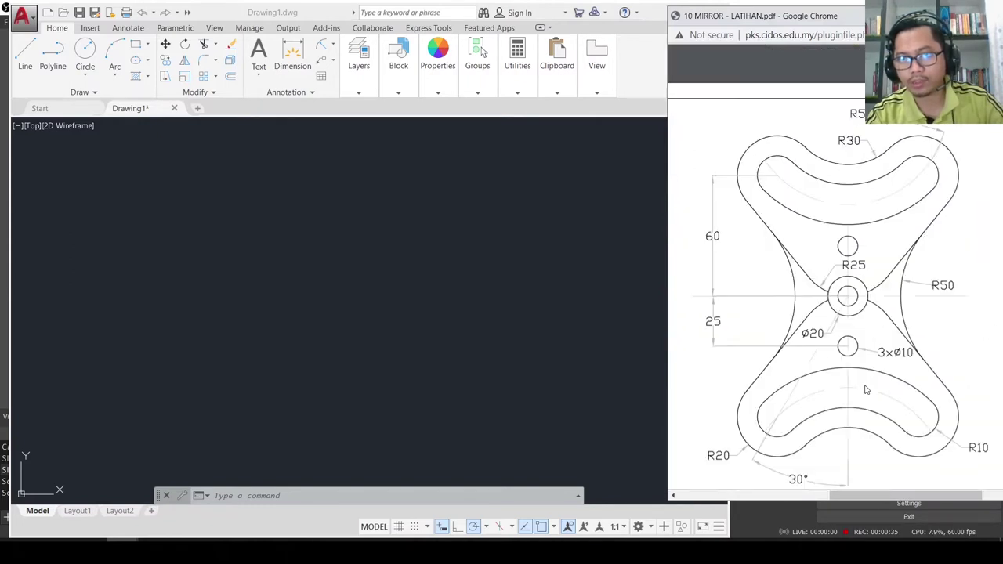
{"action": "scroll", "coordinate": [865, 389], "scroll_direction": "down", "scroll_amount": 2}
{"action": "scroll", "coordinate": [865, 389], "scroll_direction": "up", "scroll_amount": 2}
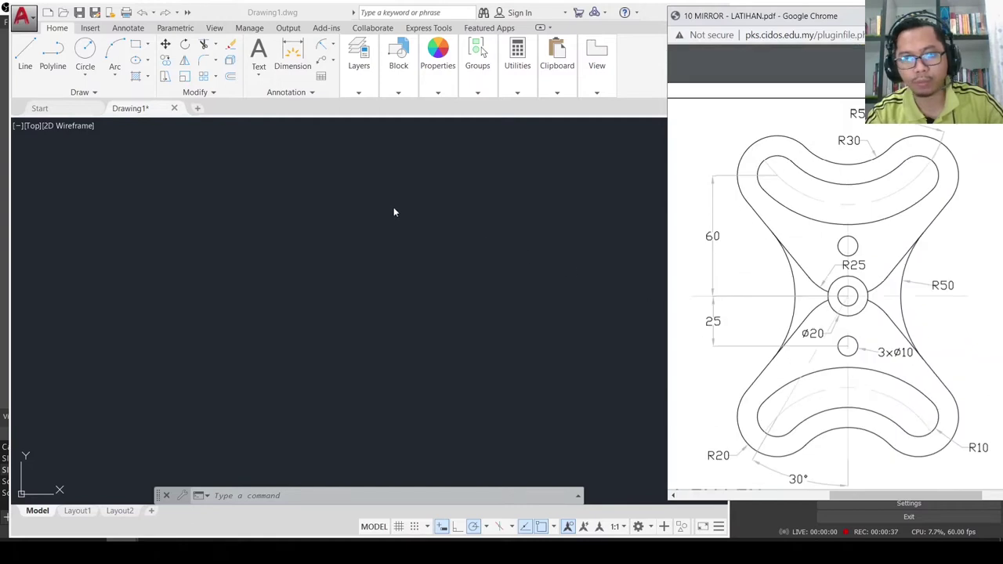
{"action": "left_click", "coordinate": [46, 9]}
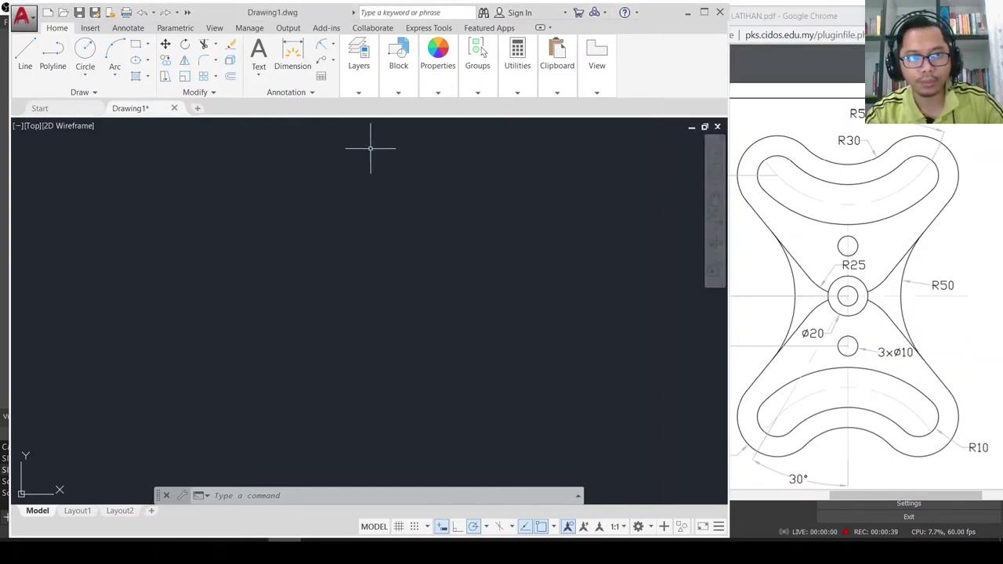
{"action": "left_click", "coordinate": [48, 12]}
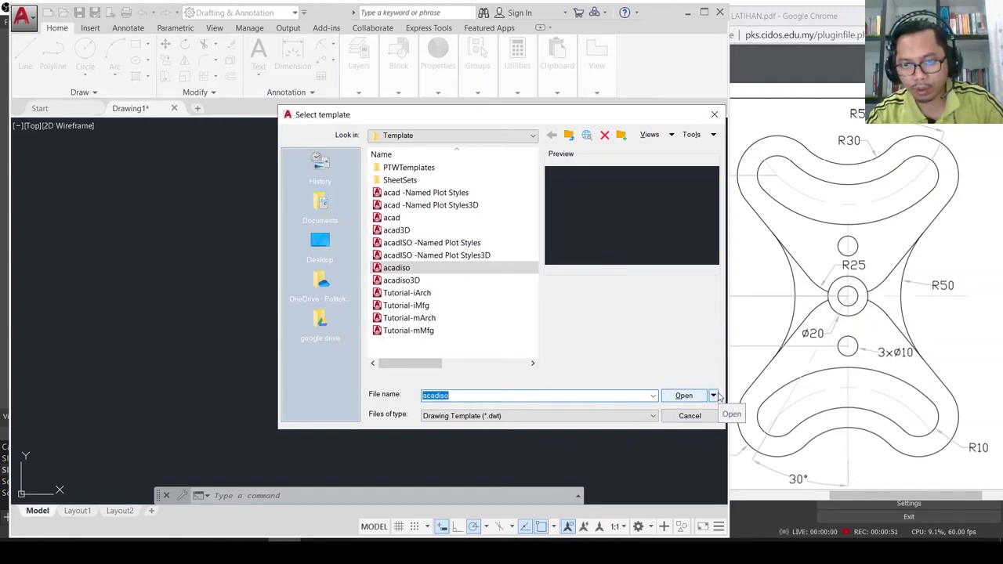
{"action": "left_click", "coordinate": [713, 396]}
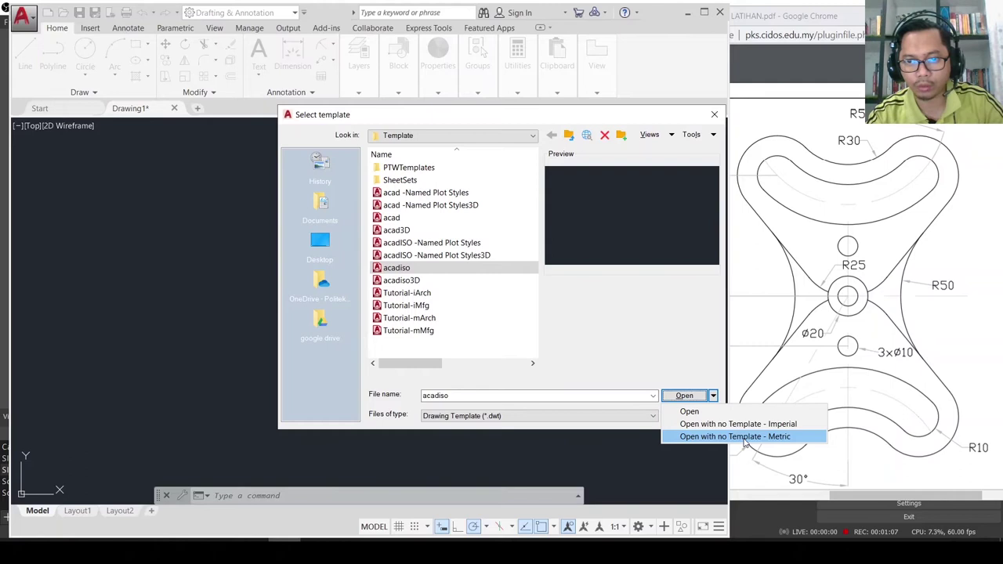
{"action": "left_click", "coordinate": [745, 436]}
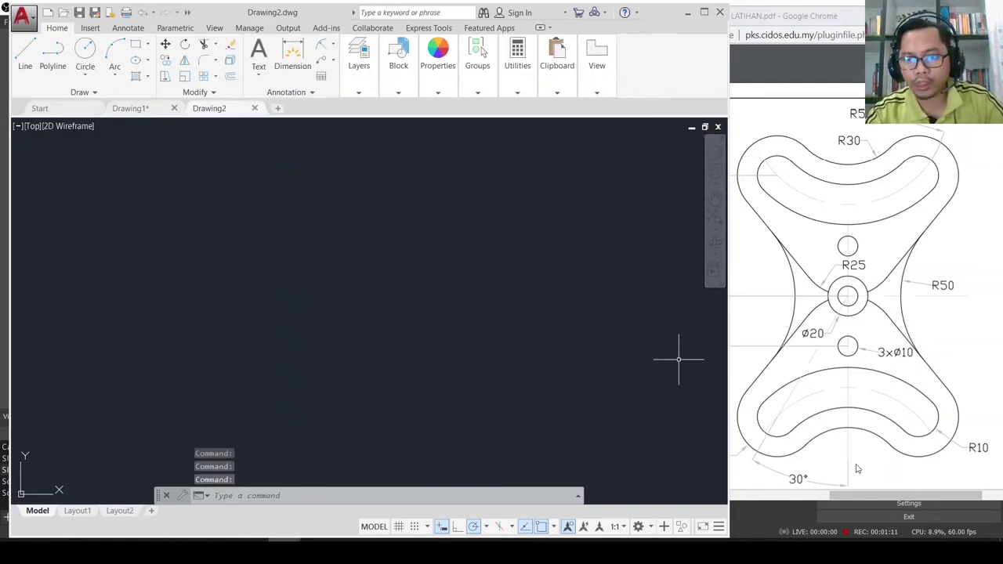
Step: Bring the reference plate PDF in Chrome to the front and nudge it sideways
{"action": "left_click", "coordinate": [860, 494]}
{"action": "left_click_drag", "start_coordinate": [860, 493], "coordinate": [871, 495]}
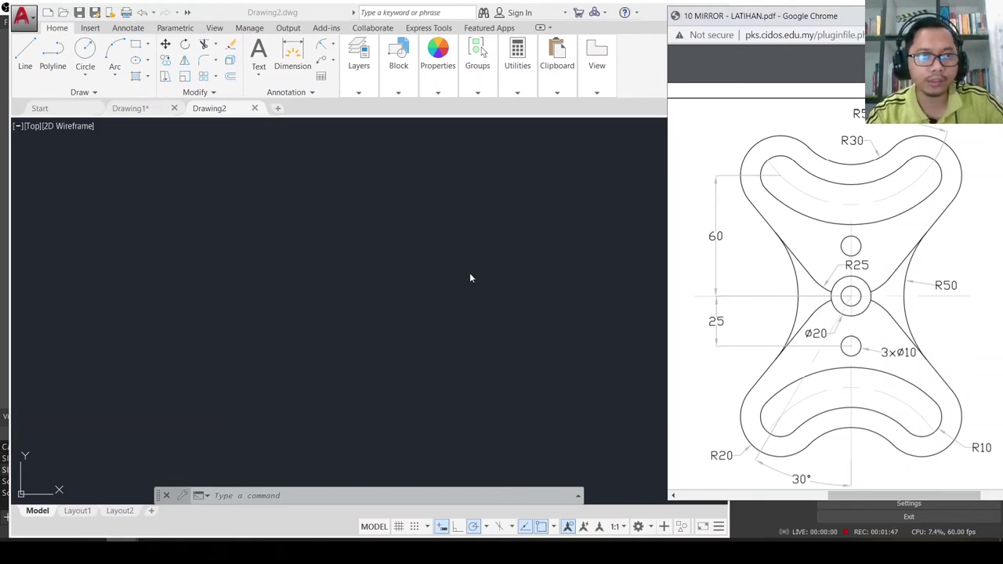
Step: Draw the horizontal centre axis, then a vertical axis line crossing it
{"action": "left_click", "coordinate": [28, 71]}
{"action": "left_click", "coordinate": [213, 306]}
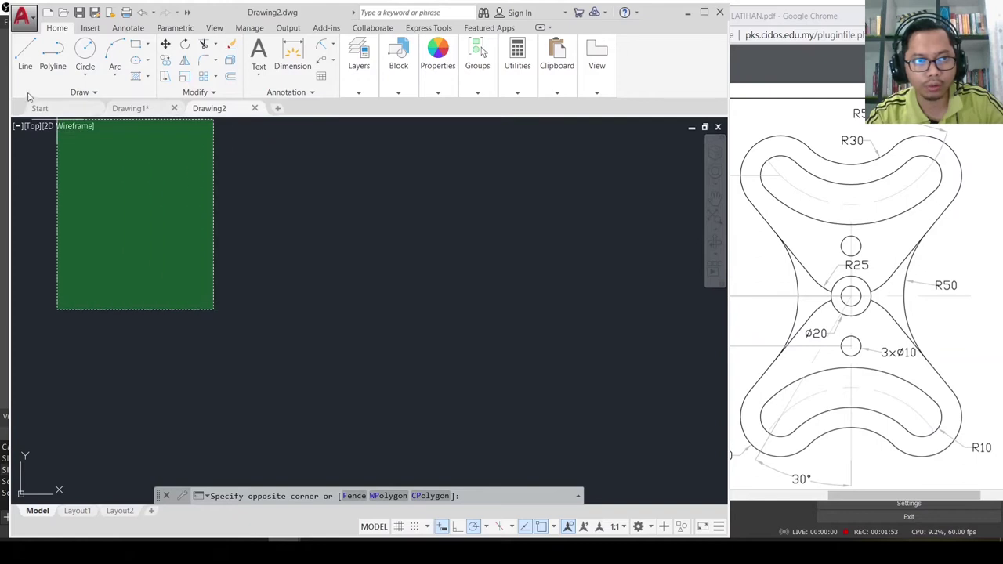
{"action": "left_click", "coordinate": [24, 66]}
{"action": "left_click", "coordinate": [25, 68]}
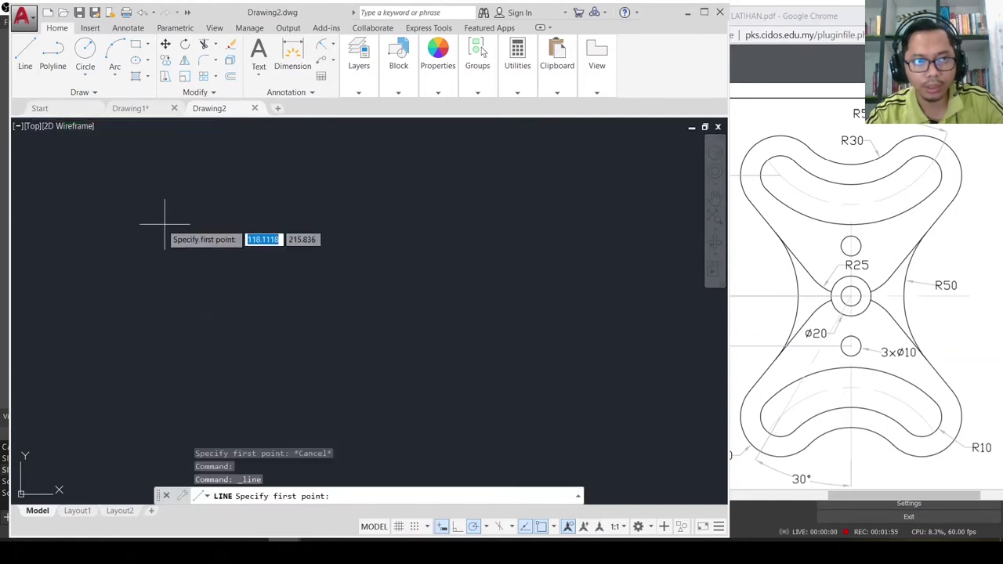
{"action": "left_click", "coordinate": [25, 66]}
{"action": "left_click", "coordinate": [251, 329]}
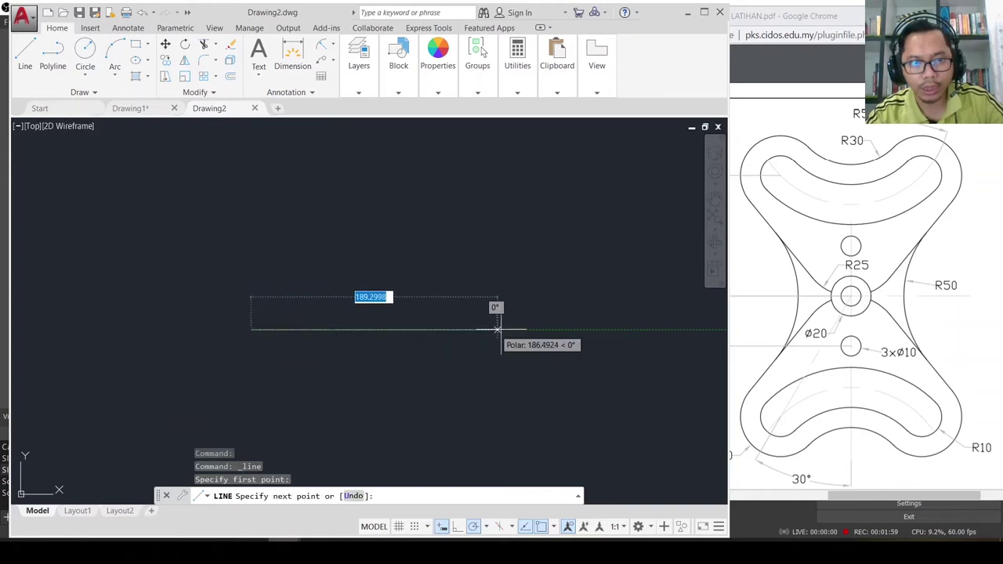
{"action": "left_click", "coordinate": [26, 66]}
{"action": "left_click", "coordinate": [404, 196]}
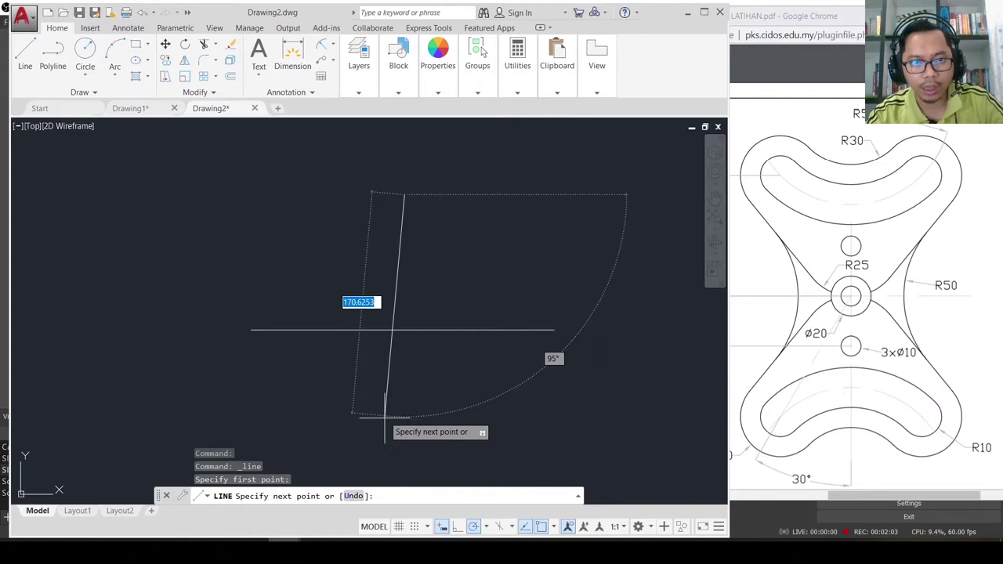
{"action": "left_click", "coordinate": [404, 447]}
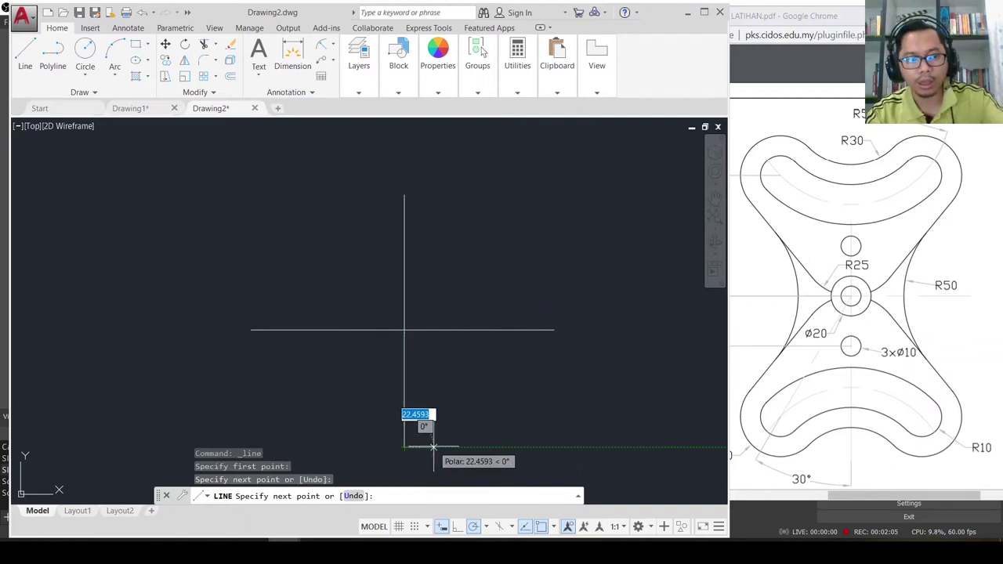
{"action": "key", "text": "Escape"}
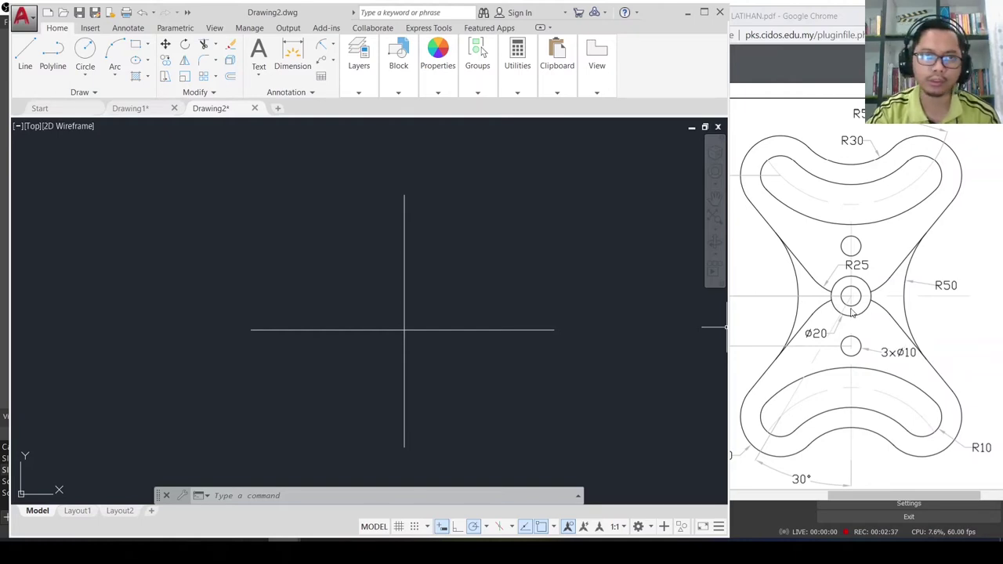
Step: Draw a diameter-10 circle (Center, Diameter) centred on the axis intersection
{"action": "left_click", "coordinate": [85, 78]}
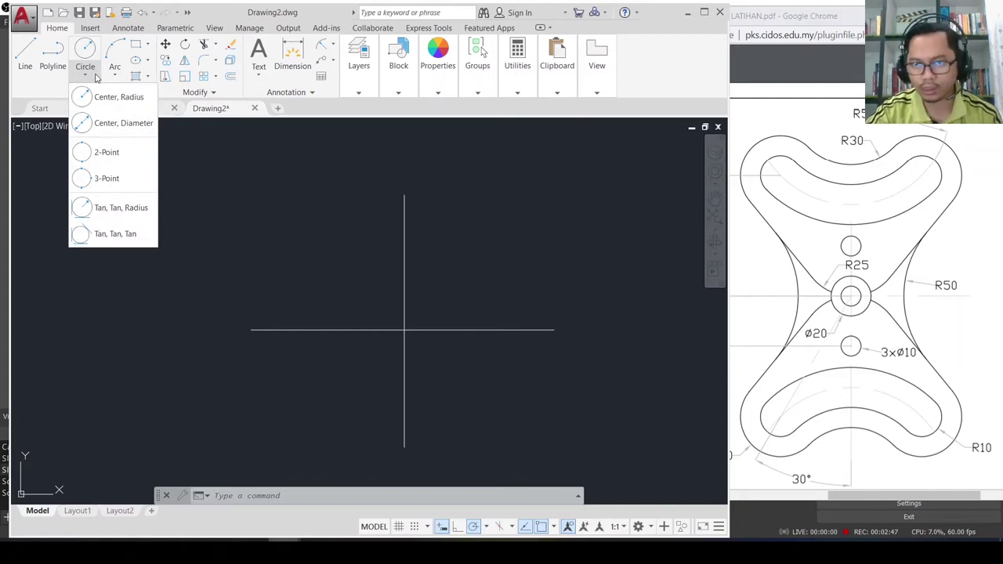
{"action": "left_click", "coordinate": [119, 127]}
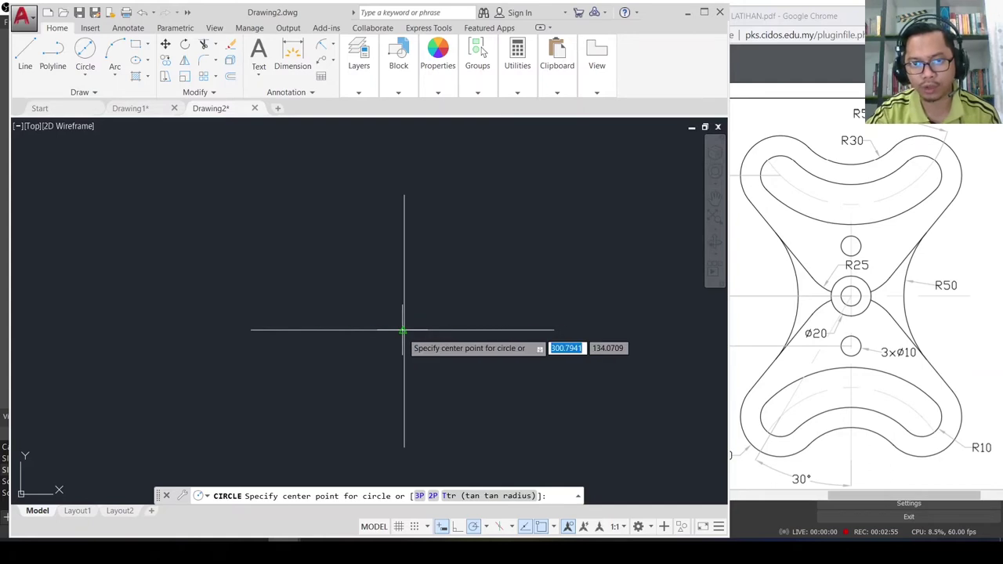
{"action": "left_click", "coordinate": [413, 329]}
{"action": "type", "text": "d"}
{"action": "key", "text": "Return"}
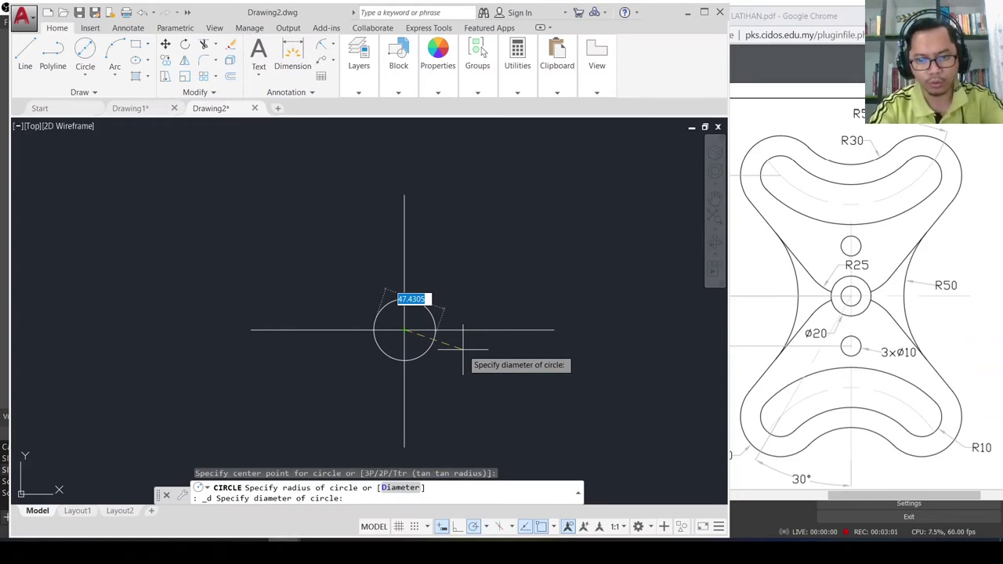
{"action": "type", "text": "10"}
{"action": "key", "text": "Return"}
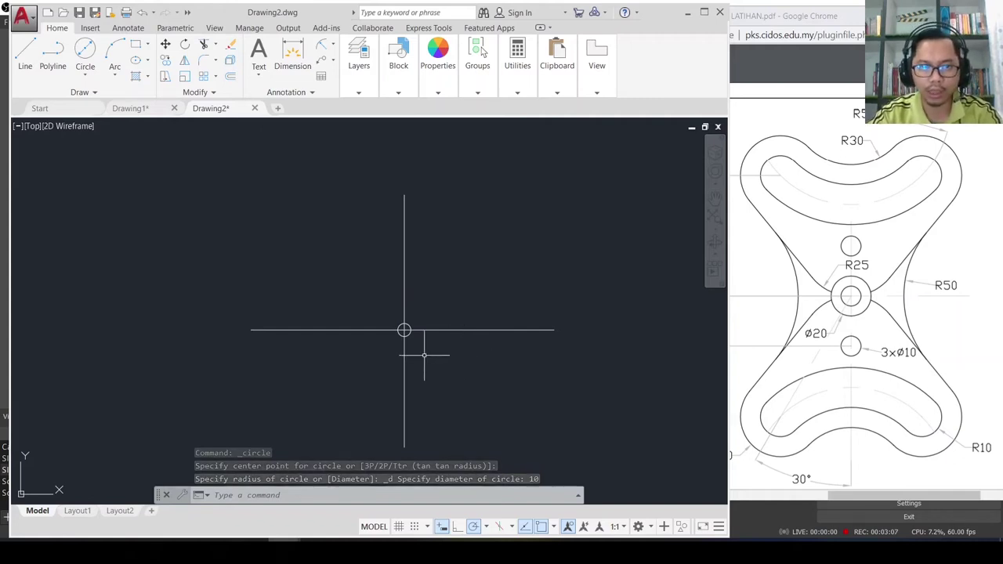
{"action": "scroll", "coordinate": [423, 353], "scroll_direction": "up", "scroll_amount": 3}
{"action": "scroll", "coordinate": [409, 340], "scroll_direction": "up", "scroll_amount": 2}
{"action": "scroll", "coordinate": [408, 341], "scroll_direction": "down", "scroll_amount": 2}
{"action": "scroll", "coordinate": [468, 321], "scroll_direction": "down", "scroll_amount": 2}
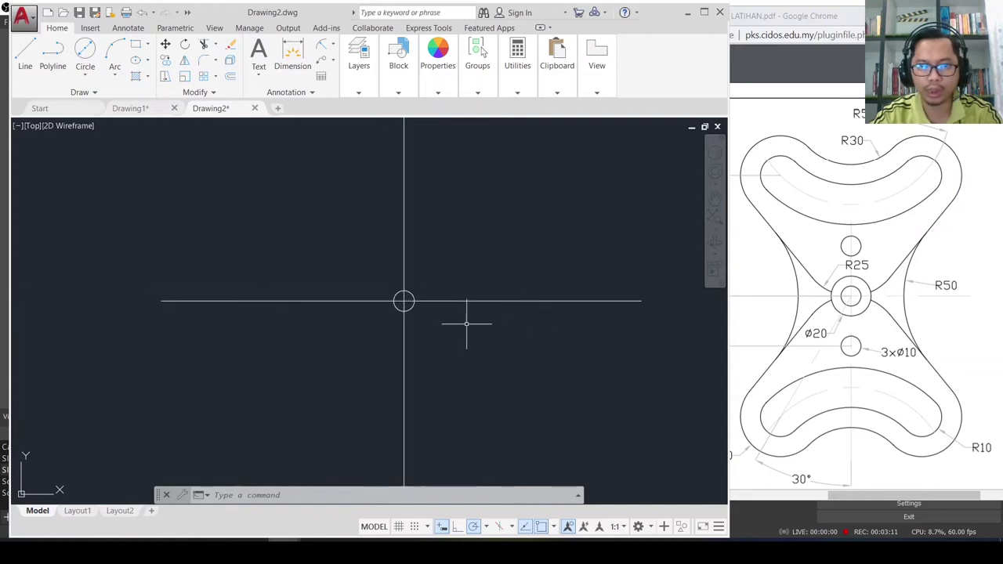
{"action": "scroll", "coordinate": [410, 318], "scroll_direction": "up", "scroll_amount": 3}
{"action": "scroll", "coordinate": [436, 306], "scroll_direction": "down", "scroll_amount": 2}
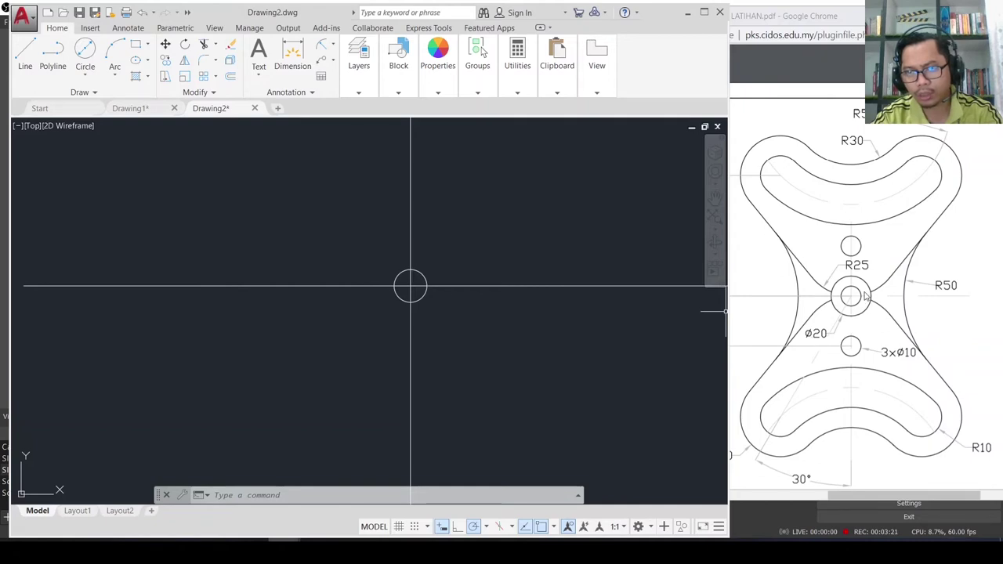
Step: Draw a diameter-20 circle concentric with the diameter-10 circle
{"action": "left_click", "coordinate": [86, 61]}
{"action": "left_click", "coordinate": [86, 76]}
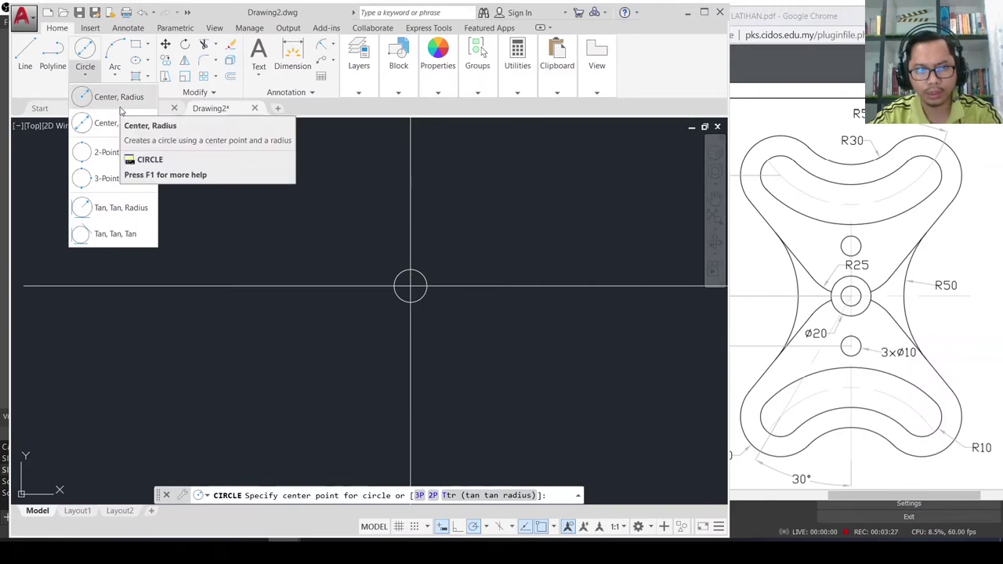
{"action": "left_click", "coordinate": [109, 123]}
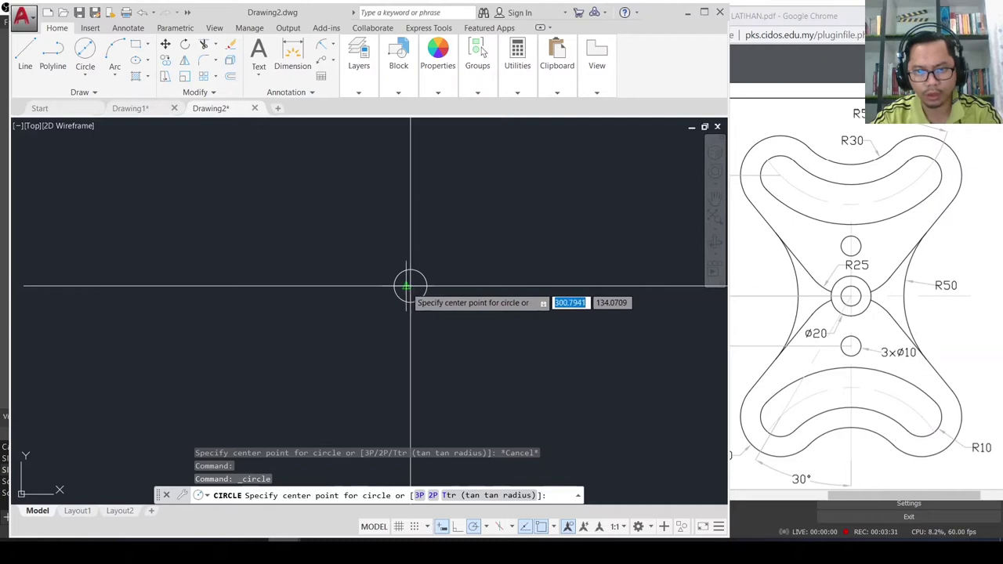
{"action": "left_click", "coordinate": [410, 286]}
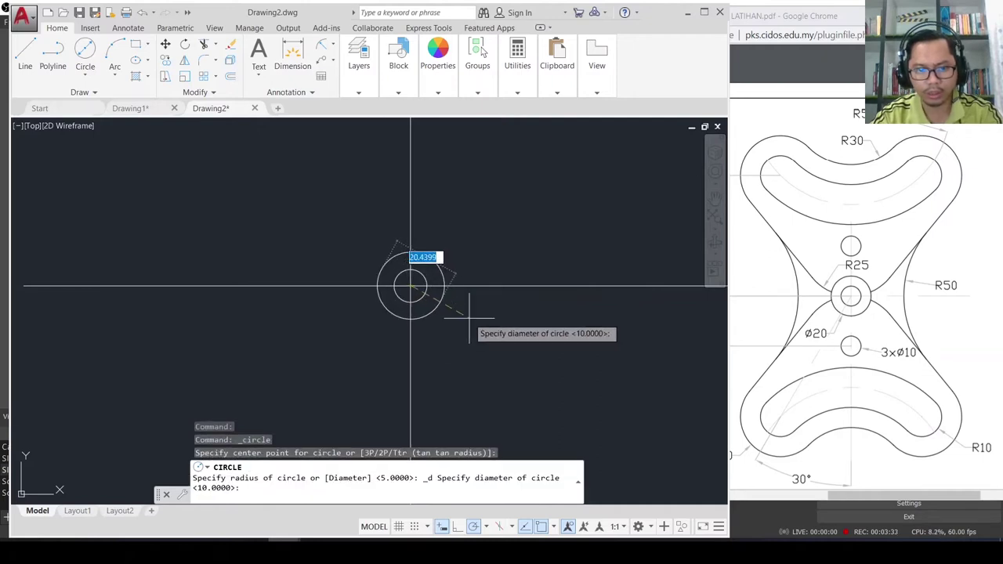
{"action": "type", "text": "20"}
{"action": "key", "text": "Return"}
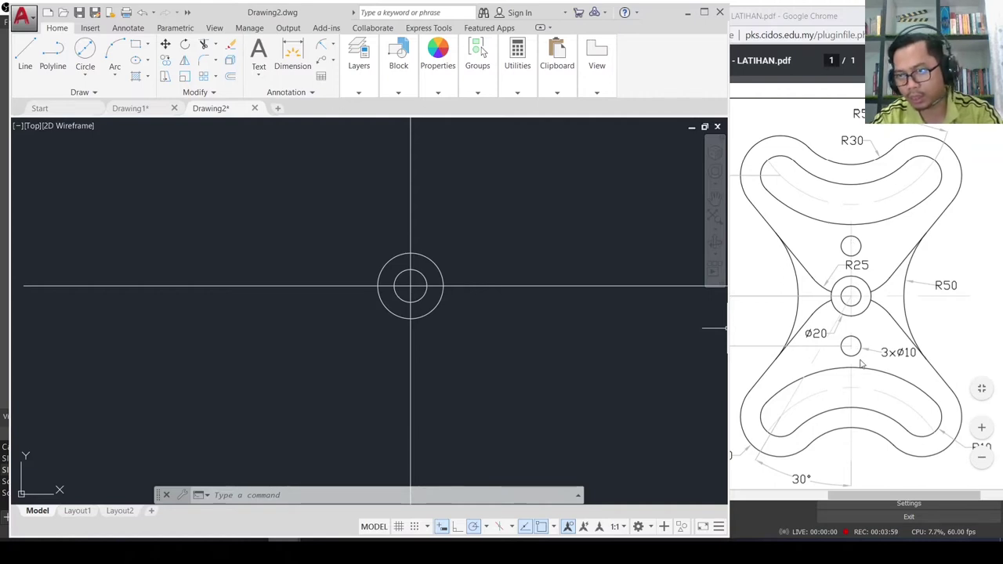
{"action": "left_click_drag", "start_coordinate": [890, 495], "coordinate": [887, 496]}
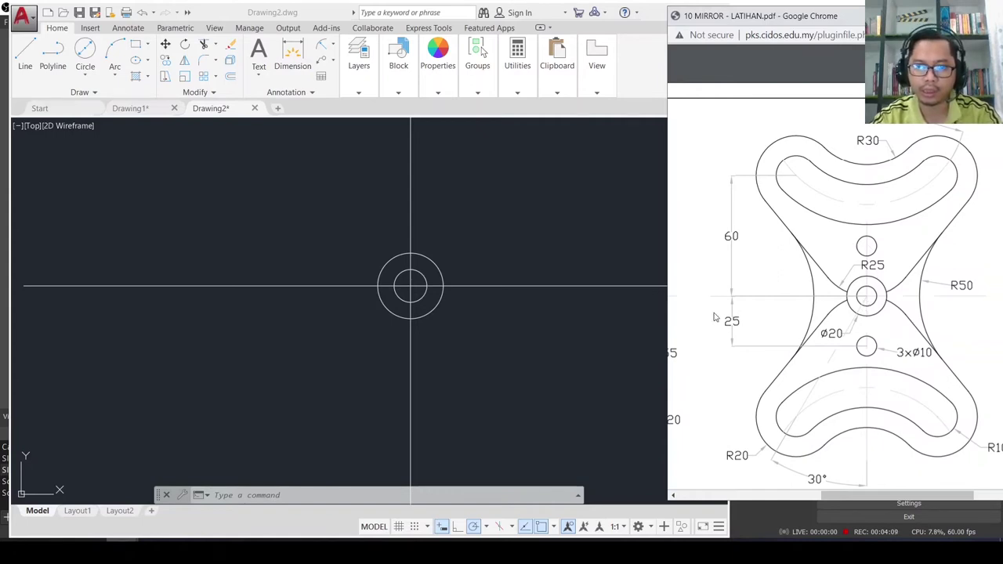
{"action": "left_click", "coordinate": [496, 118]}
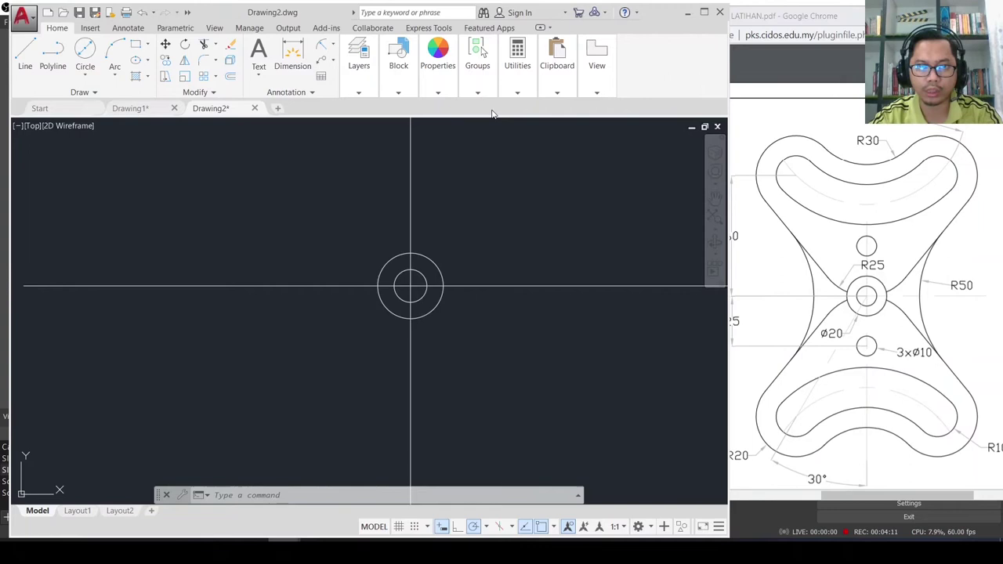
{"action": "left_click", "coordinate": [166, 63]}
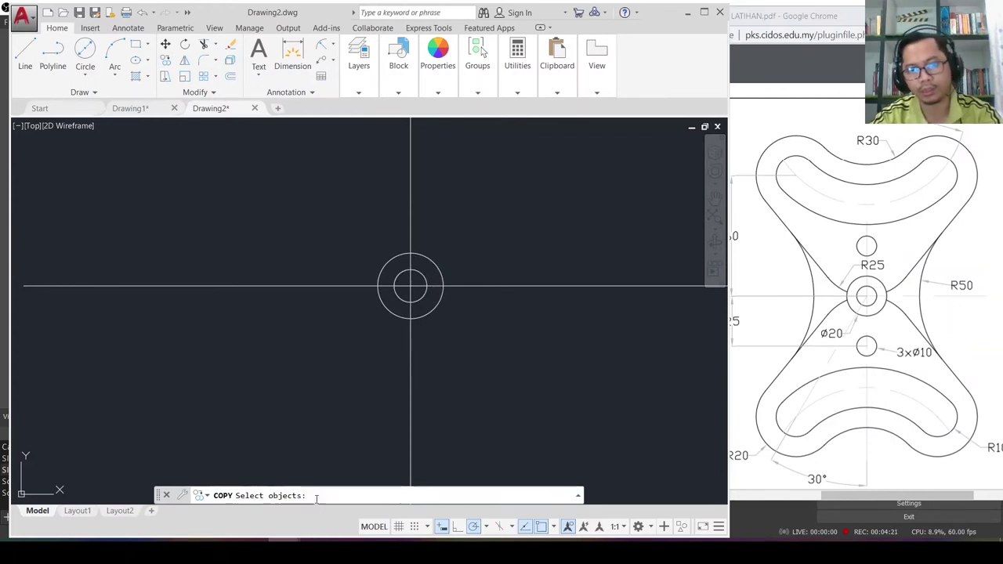
{"action": "left_click", "coordinate": [420, 272]}
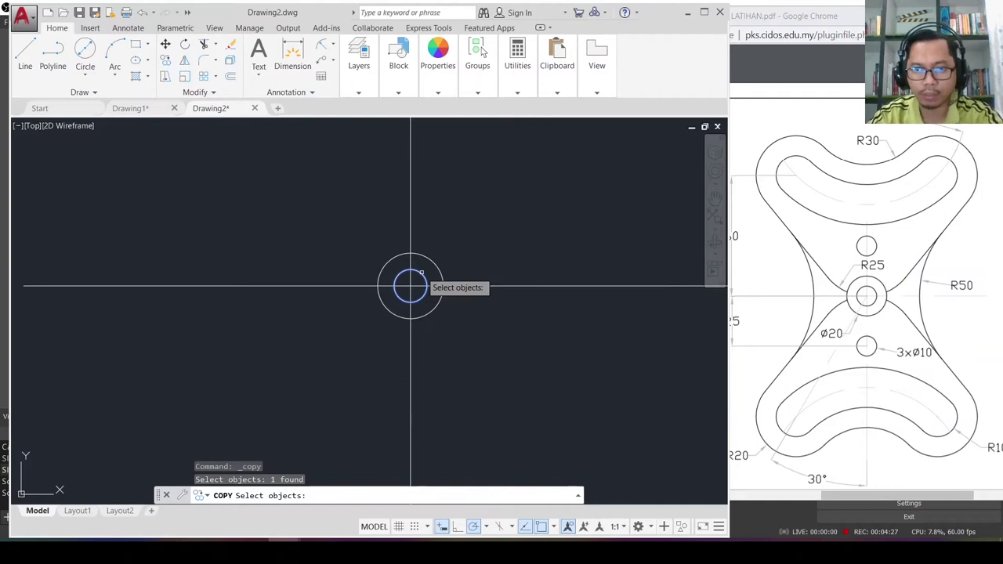
{"action": "key", "text": "Return"}
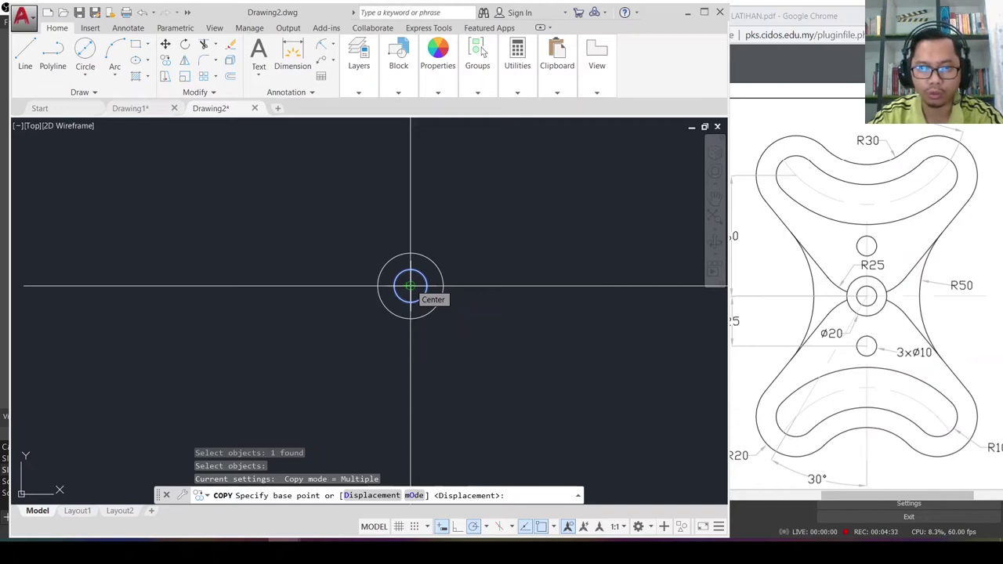
{"action": "left_click", "coordinate": [411, 286]}
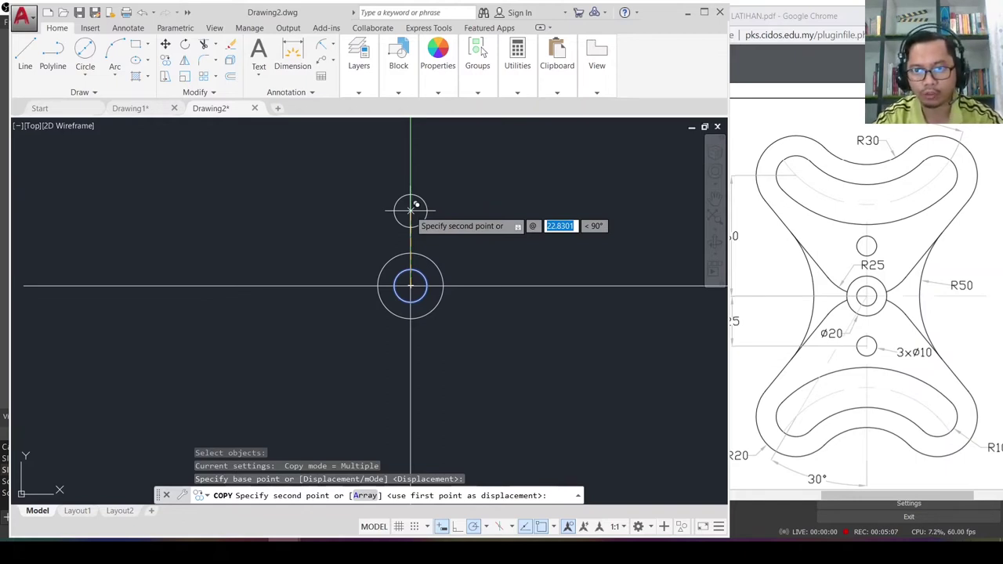
{"action": "type", "text": "25"}
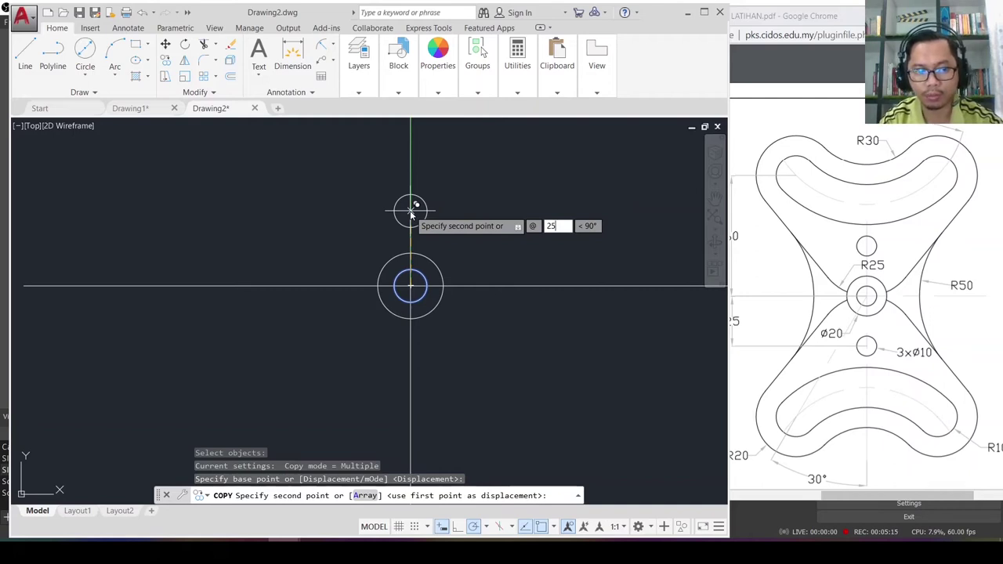
{"action": "key", "text": "Tab"}
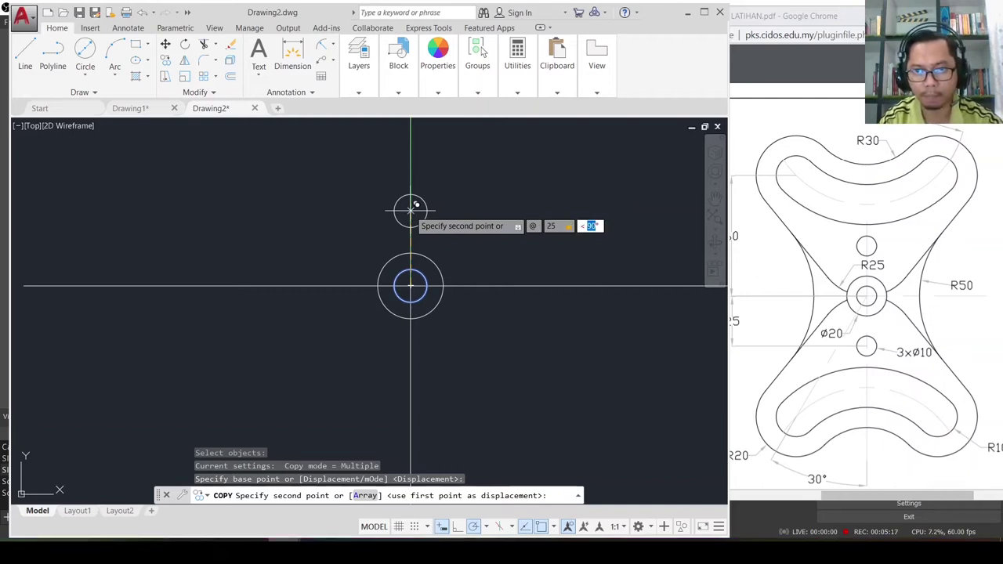
{"action": "type", "text": "90"}
{"action": "key", "text": "Return"}
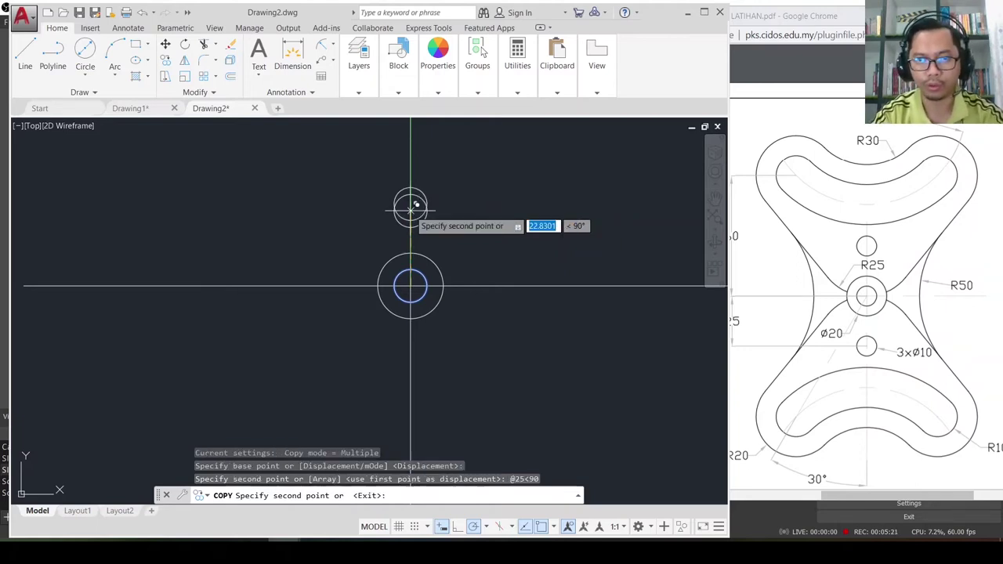
{"action": "key", "text": "Escape"}
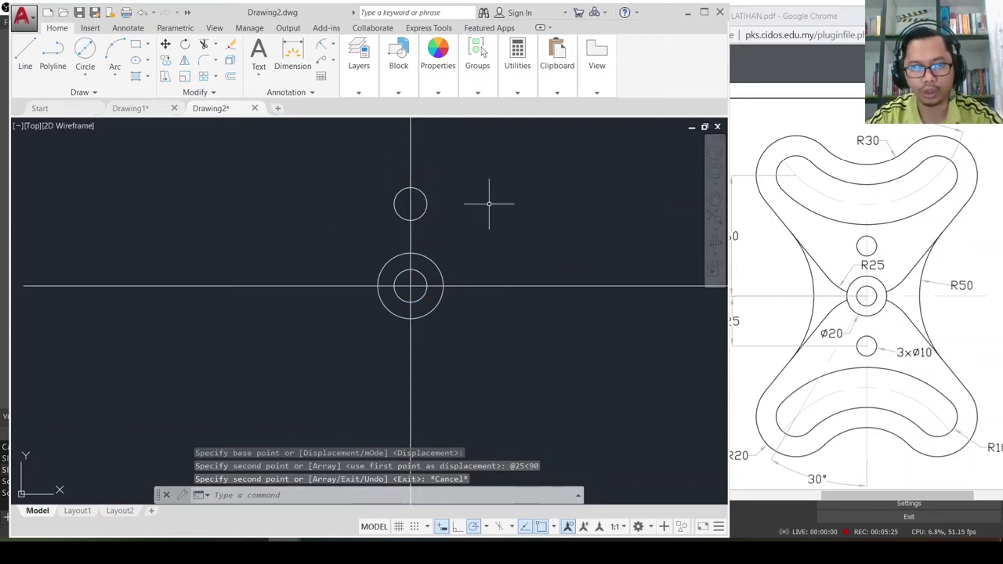
{"action": "middle_click_drag", "start_coordinate": [488, 204], "coordinate": [489, 325]}
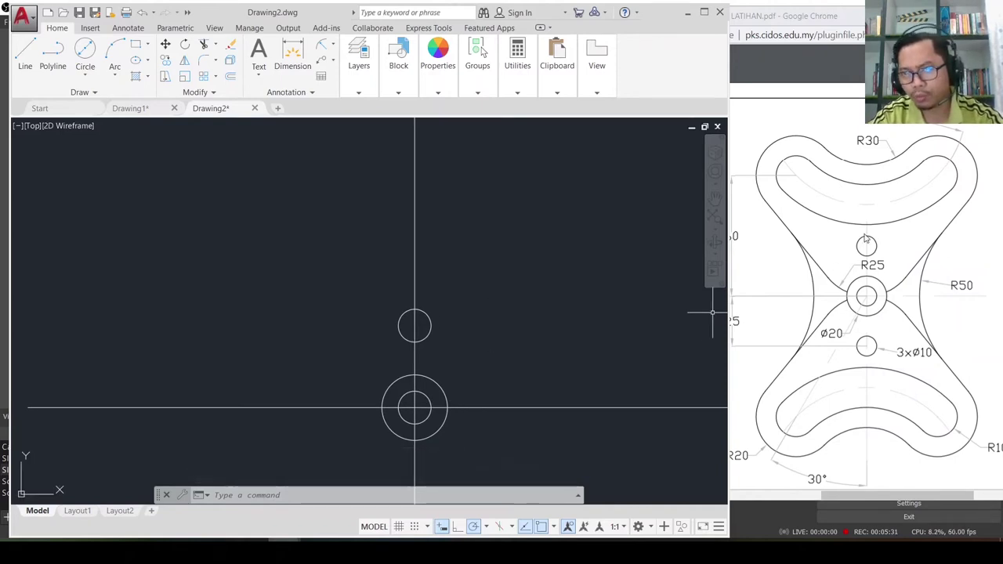
Step: Bring 10 MIRROR - LATIHAN.pdf forward and scroll it horizontally to show the whole plate
{"action": "left_click", "coordinate": [873, 496]}
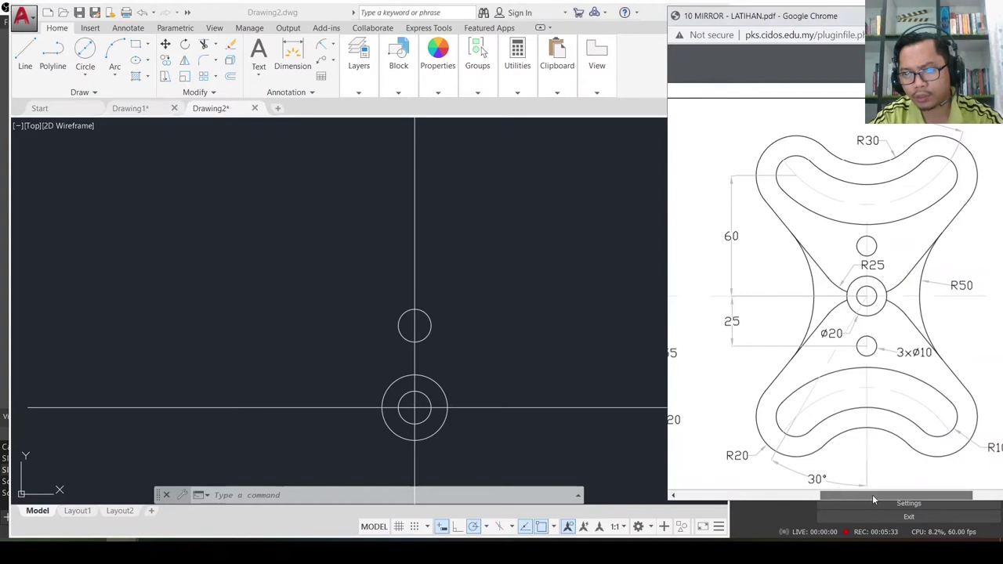
{"action": "left_click_drag", "start_coordinate": [872, 494], "coordinate": [868, 495]}
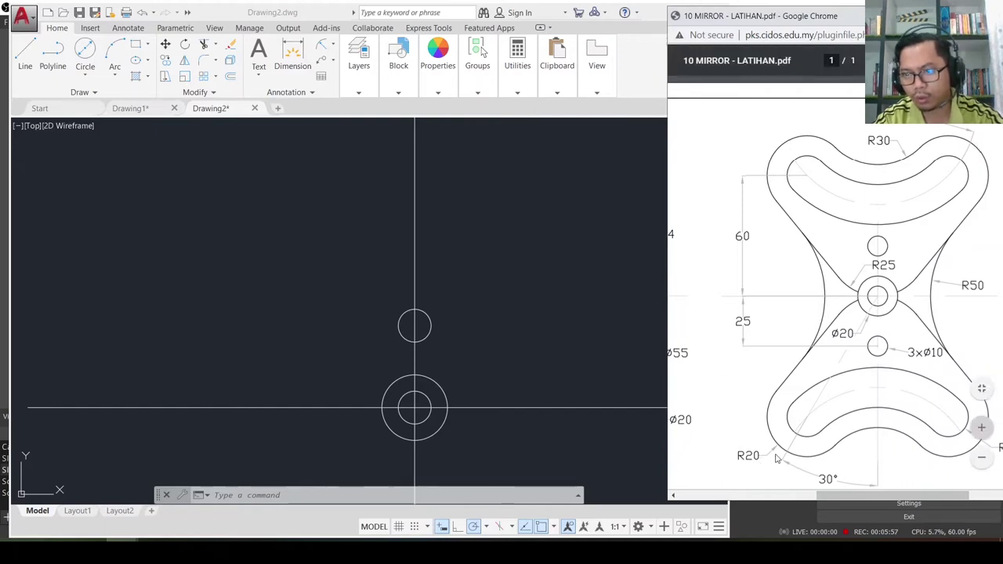
{"action": "mouse_move", "coordinate": [865, 495]}
{"action": "left_mouse_down"}
{"action": "mouse_move", "coordinate": [913, 499]}
{"action": "mouse_move", "coordinate": [904, 496]}
{"action": "left_mouse_up"}
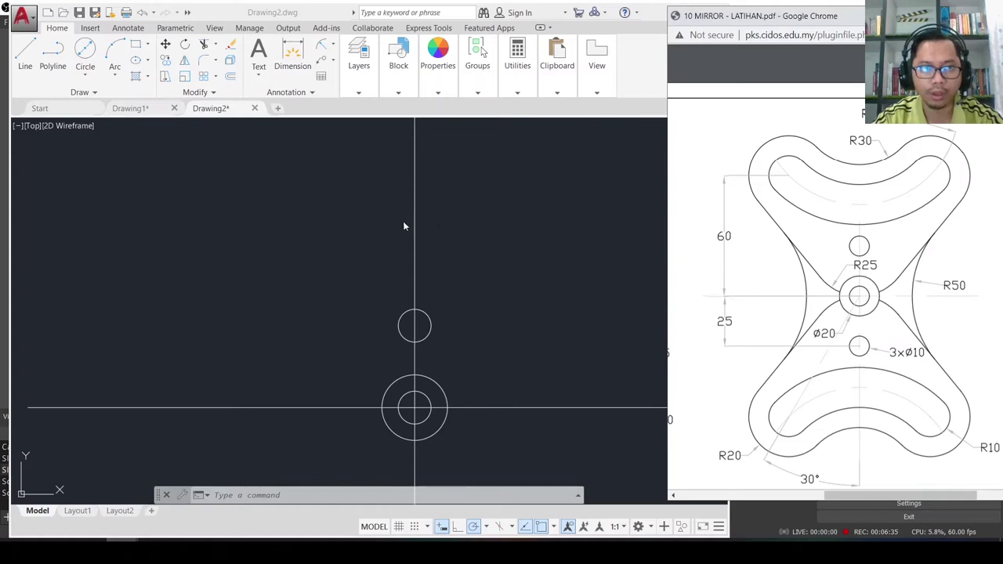
Step: Offset the horizontal centreline 60 units upward
{"action": "left_click", "coordinate": [234, 84]}
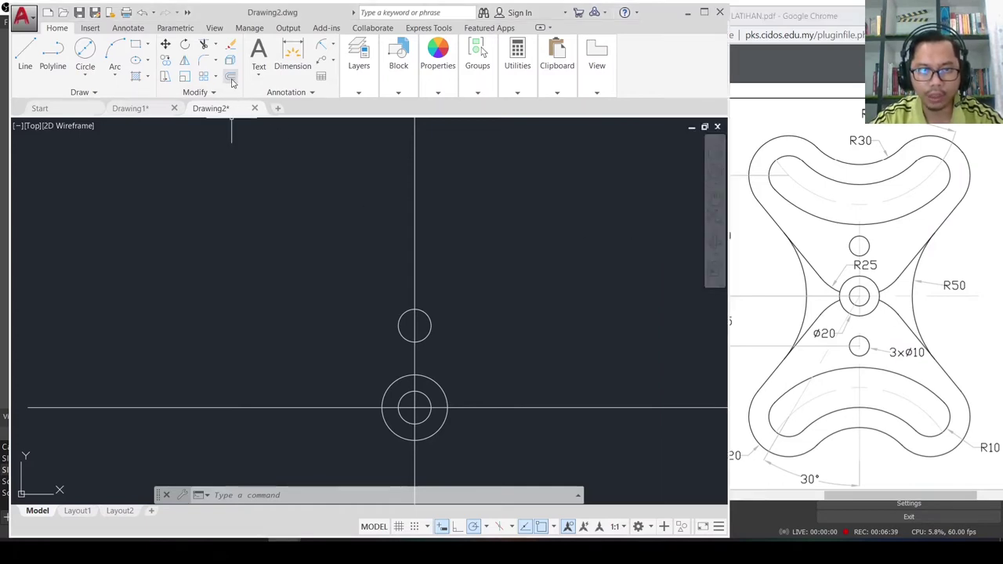
{"action": "left_click", "coordinate": [231, 78]}
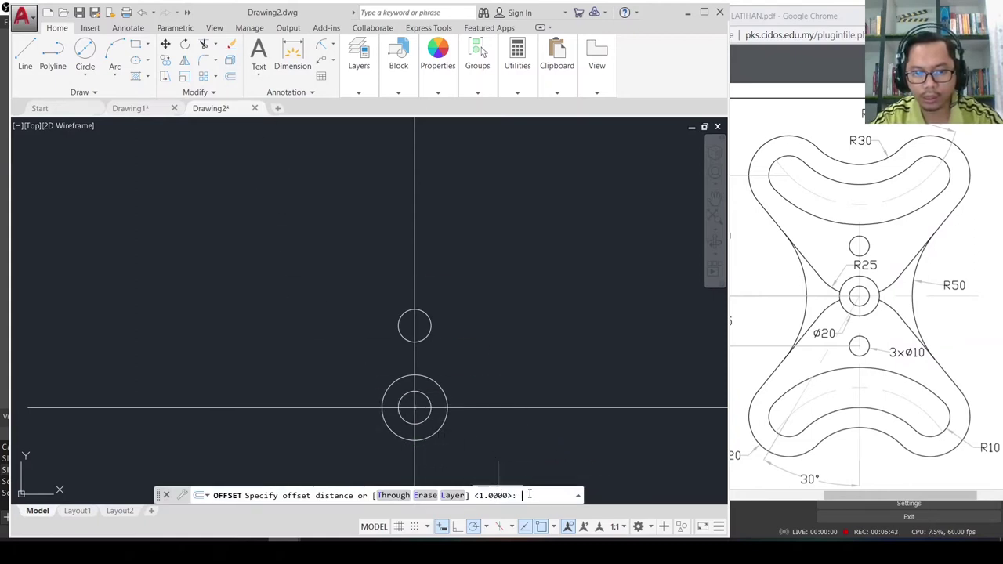
{"action": "type", "text": "60"}
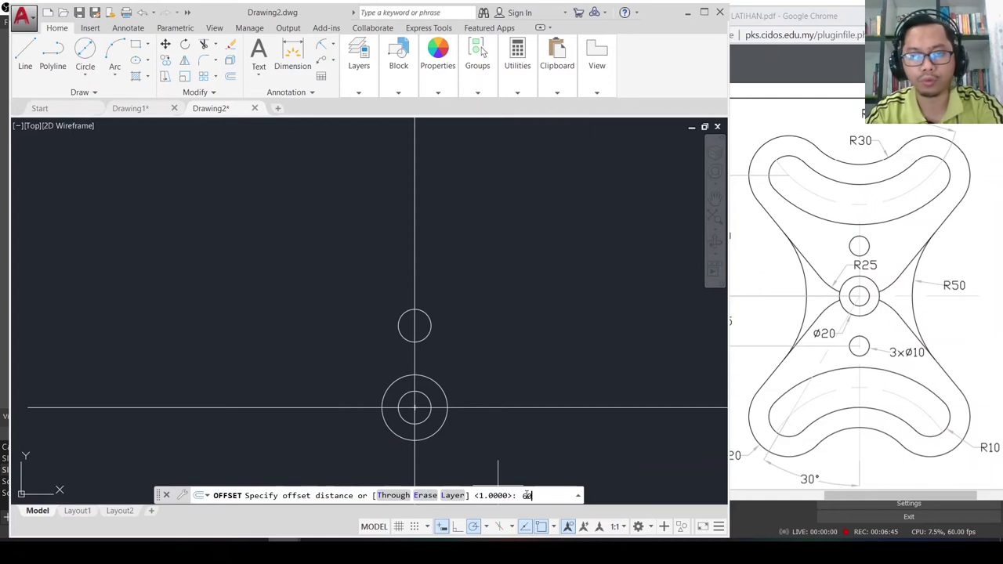
{"action": "key", "text": "Return"}
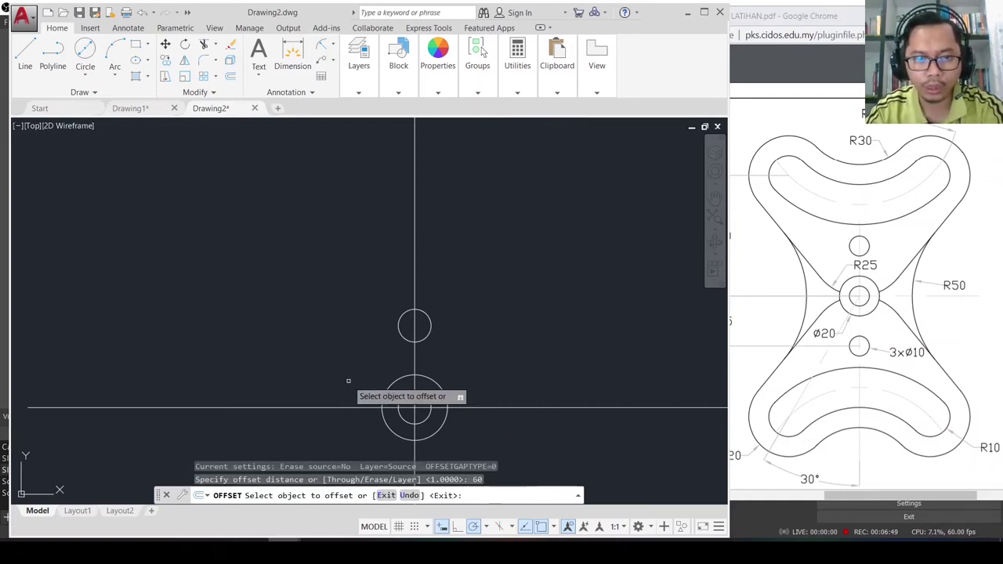
{"action": "left_click", "coordinate": [340, 408]}
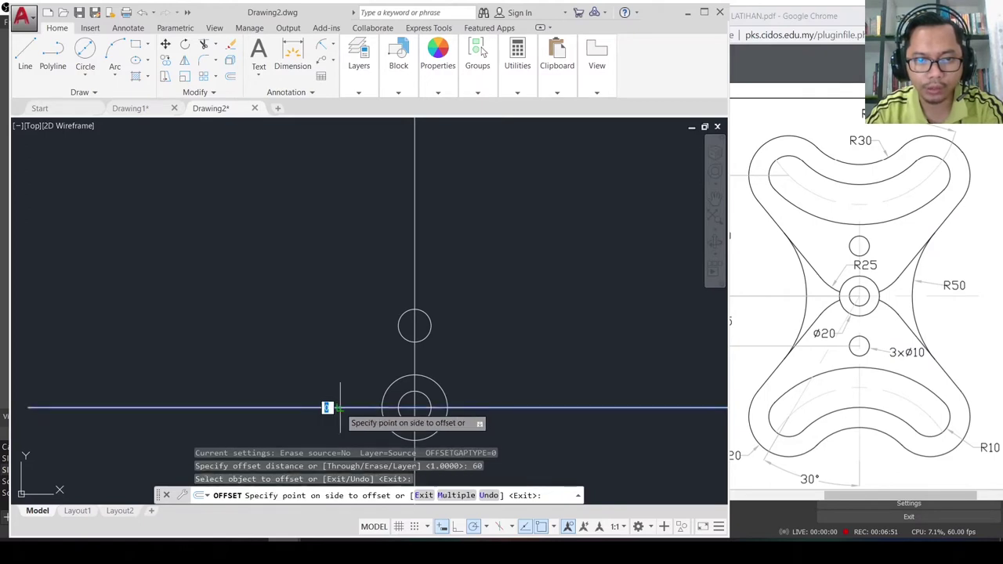
{"action": "left_click", "coordinate": [332, 224]}
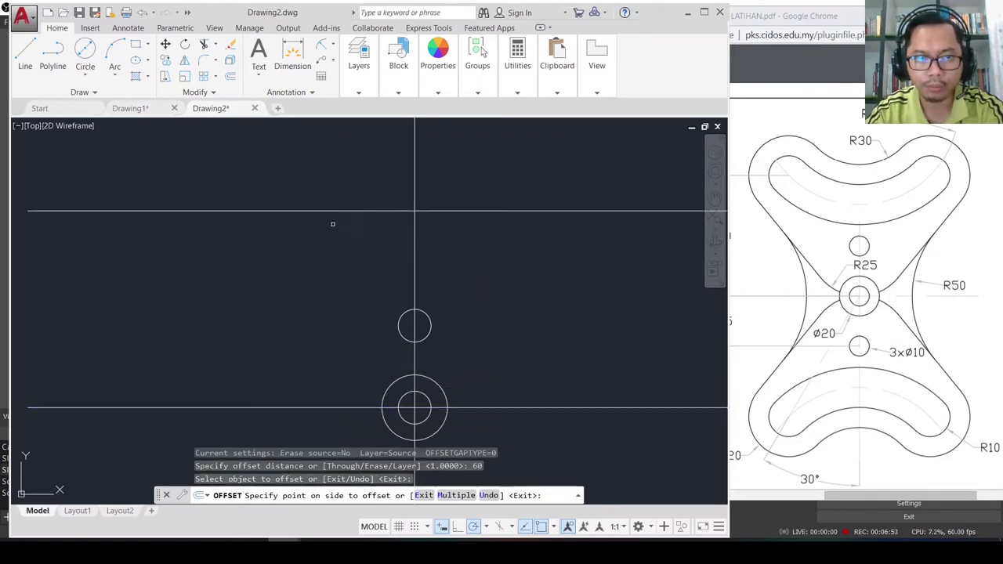
{"action": "key", "text": "Escape"}
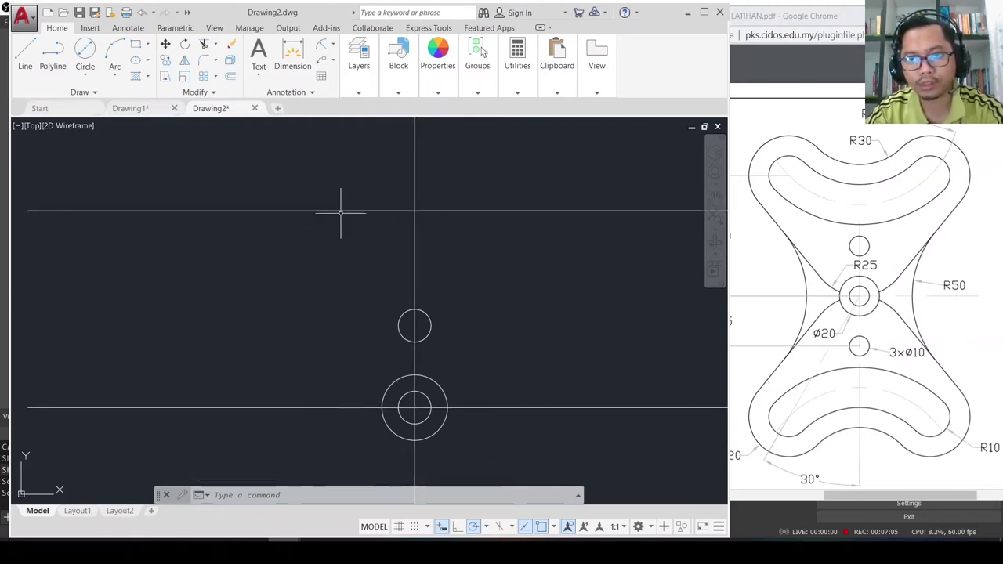
{"action": "left_click_drag", "start_coordinate": [843, 493], "coordinate": [825, 494]}
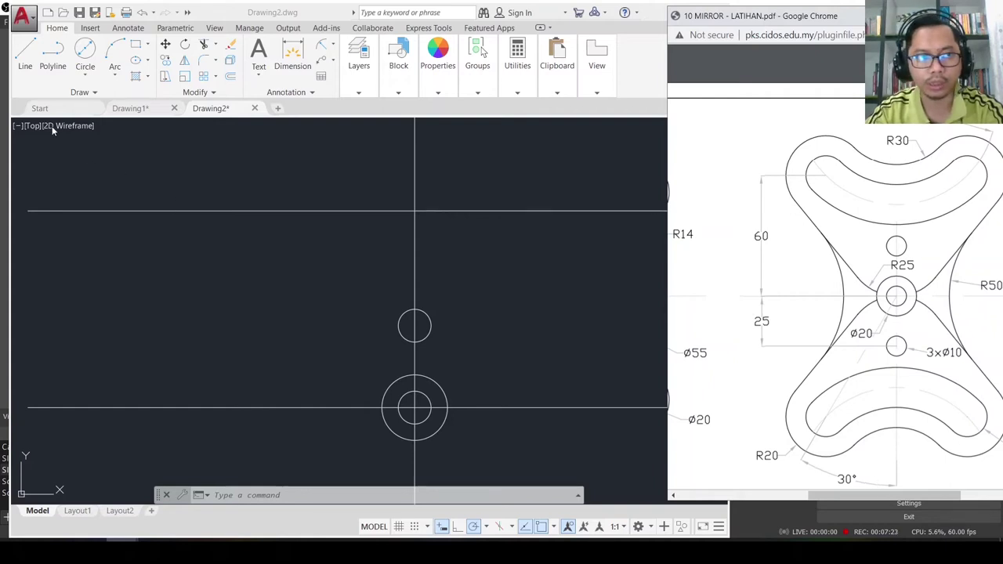
Step: Draw a line from the circles' centre at 60°, extending past the upper horizontal line
{"action": "left_click", "coordinate": [30, 69]}
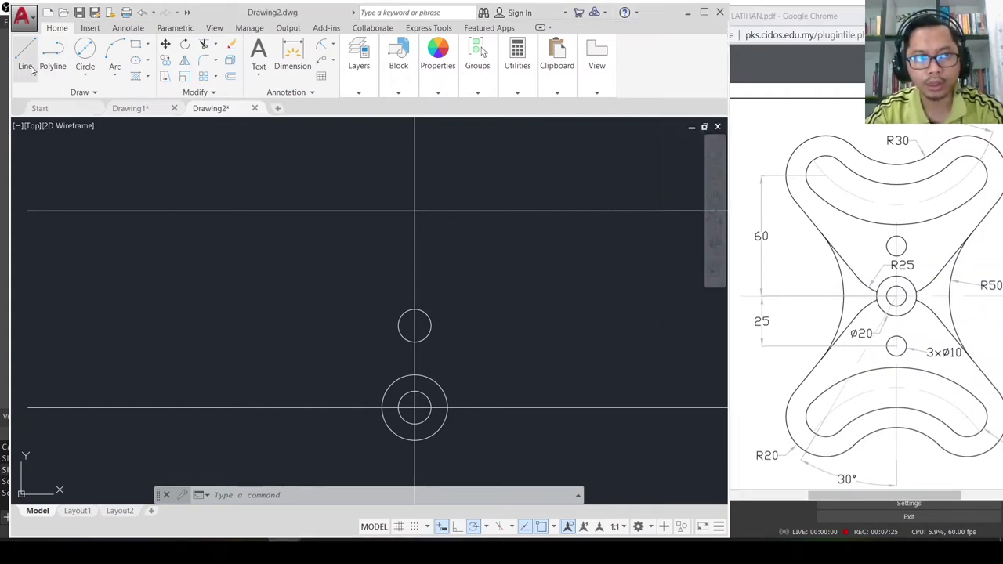
{"action": "left_click", "coordinate": [25, 65]}
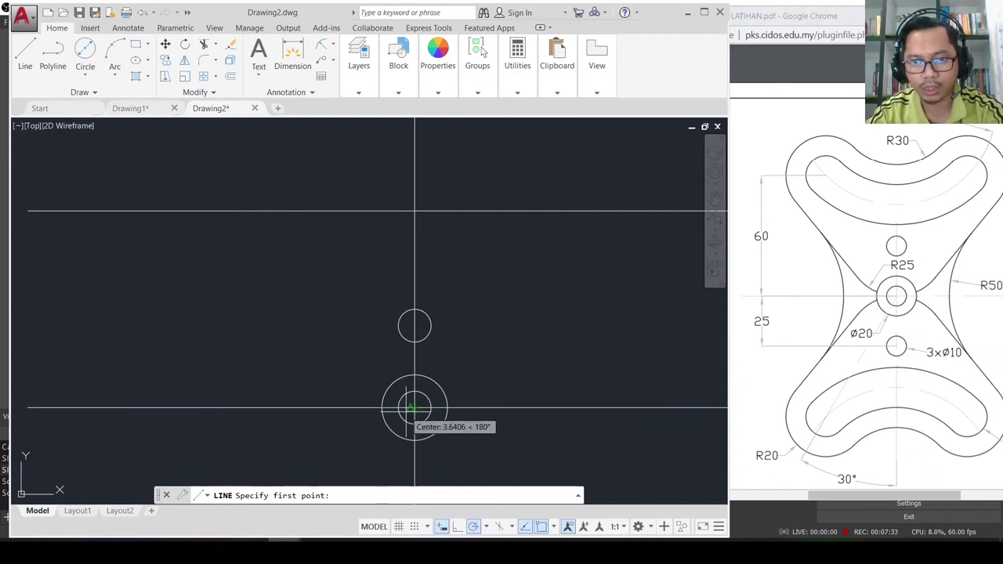
{"action": "left_click", "coordinate": [414, 407]}
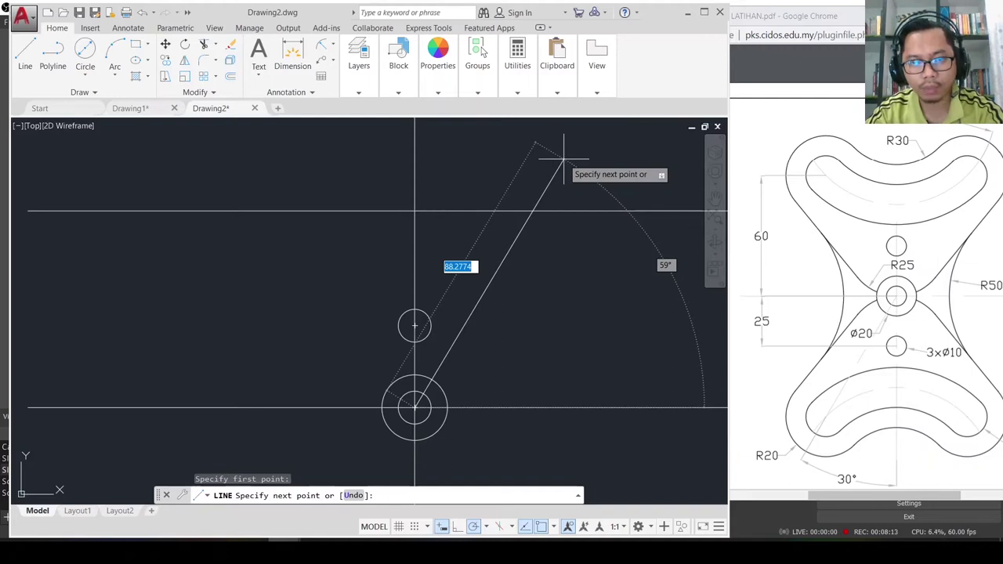
{"action": "key", "text": "Tab"}
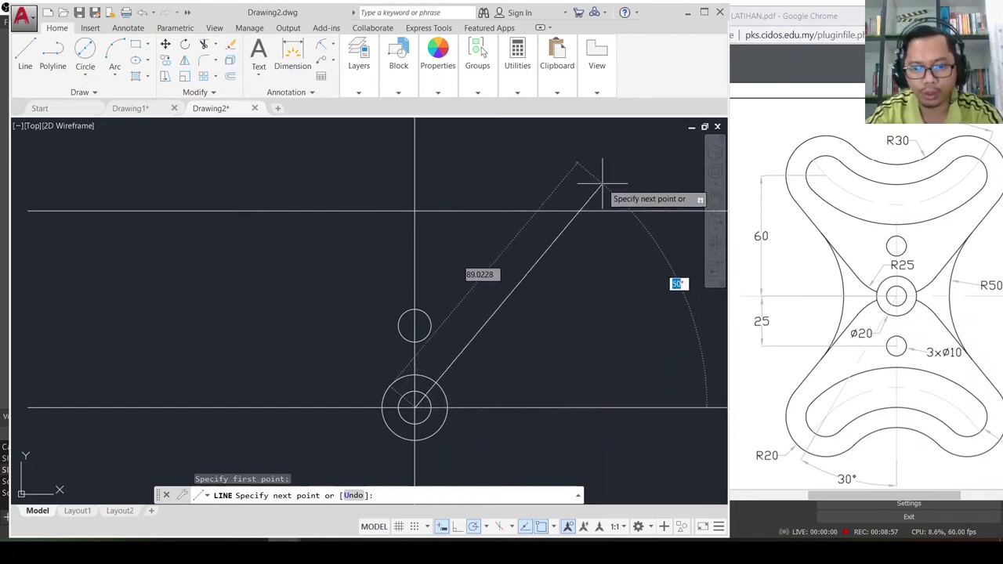
{"action": "type", "text": "60"}
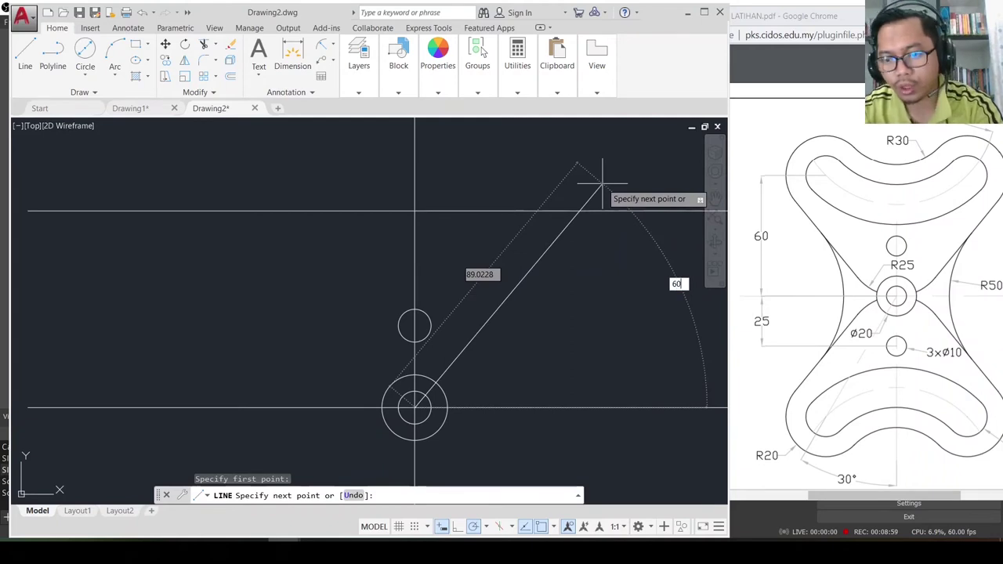
{"action": "key", "text": "Return"}
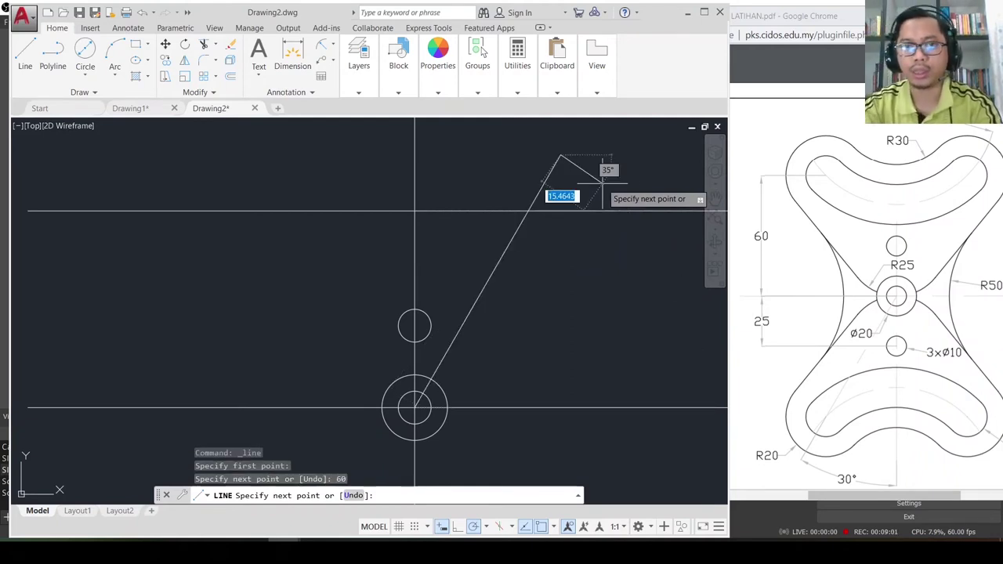
{"action": "key", "text": "Escape"}
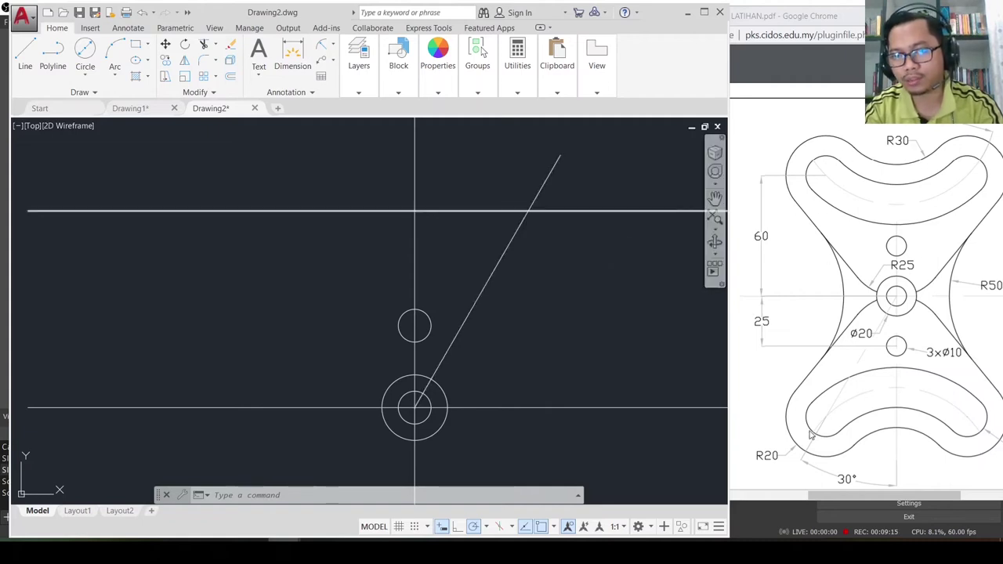
{"action": "left_click_drag", "start_coordinate": [893, 496], "coordinate": [915, 495]}
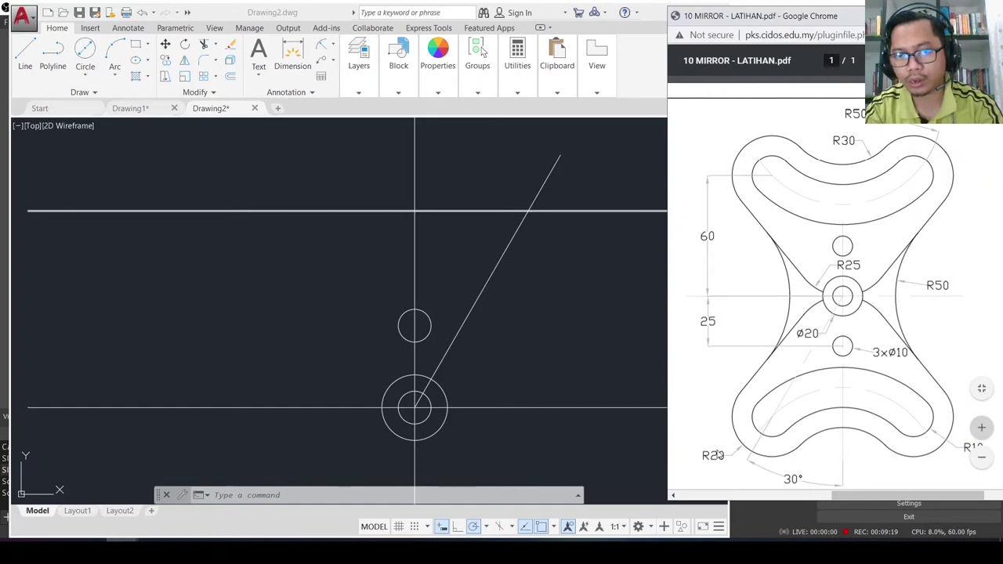
Step: Draw a radius-10 circle where the 60° line meets the upper horizontal line
{"action": "left_click", "coordinate": [78, 80]}
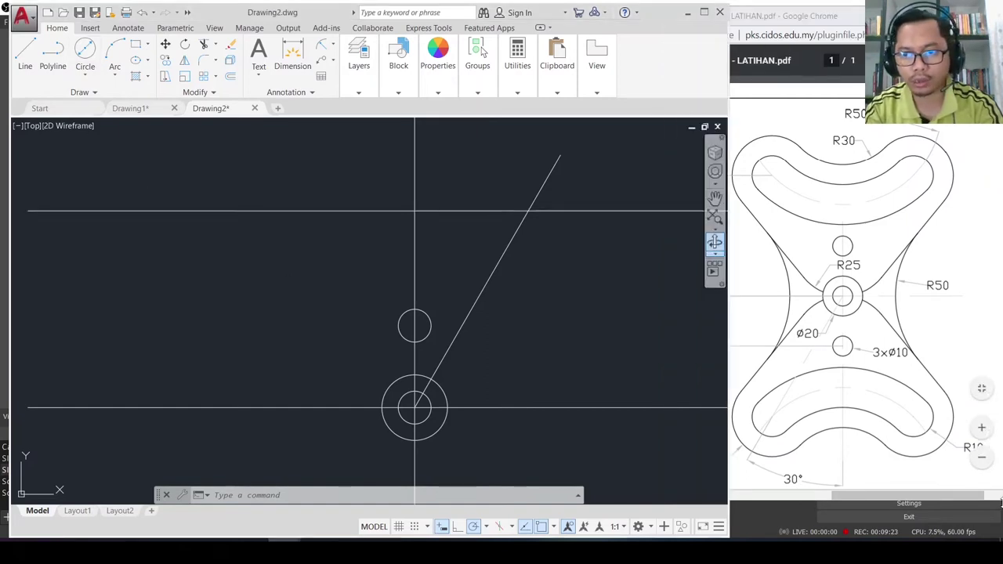
{"action": "left_click", "coordinate": [85, 76]}
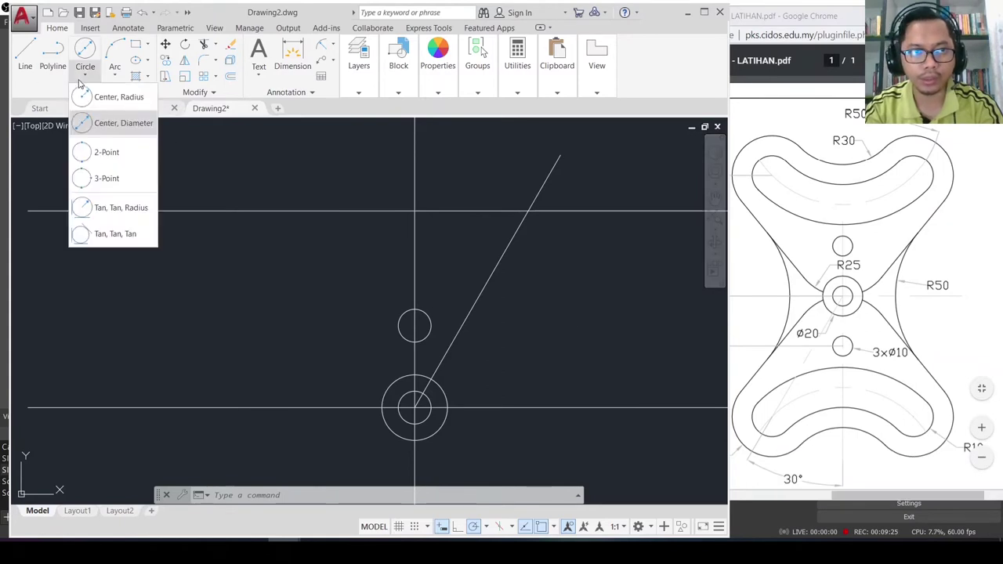
{"action": "left_click", "coordinate": [98, 99]}
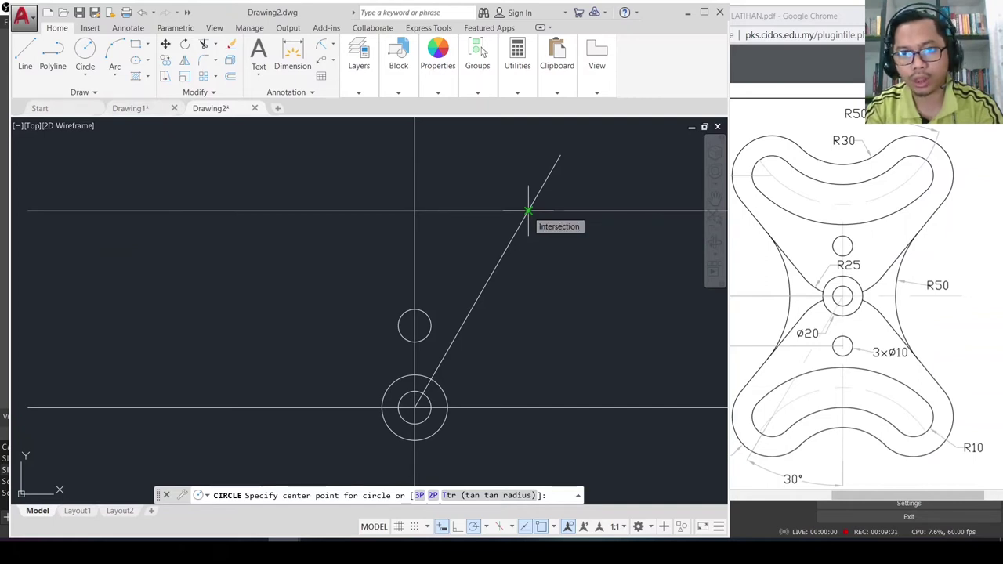
{"action": "left_click", "coordinate": [528, 210]}
{"action": "type", "text": "10"}
{"action": "key", "text": "Return"}
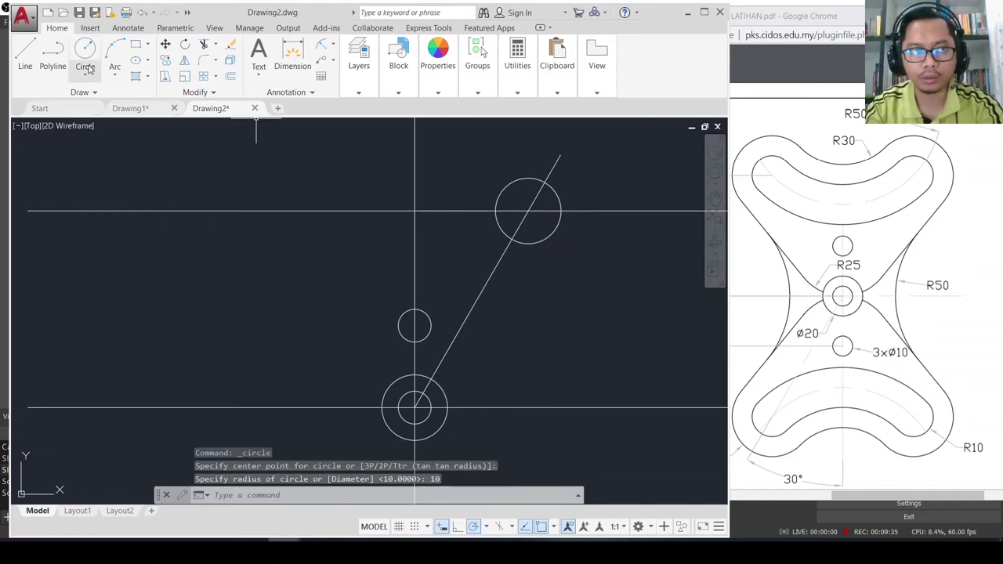
Step: Add a concentric radius-20 circle around it at the same intersection
{"action": "left_click", "coordinate": [85, 49]}
{"action": "left_click", "coordinate": [527, 210]}
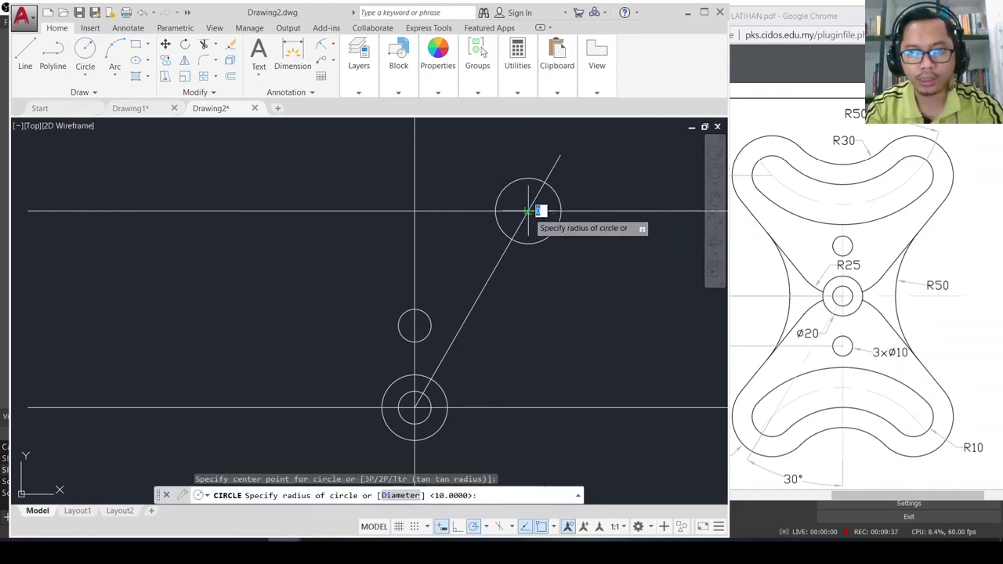
{"action": "type", "text": "20"}
{"action": "key", "text": "Return"}
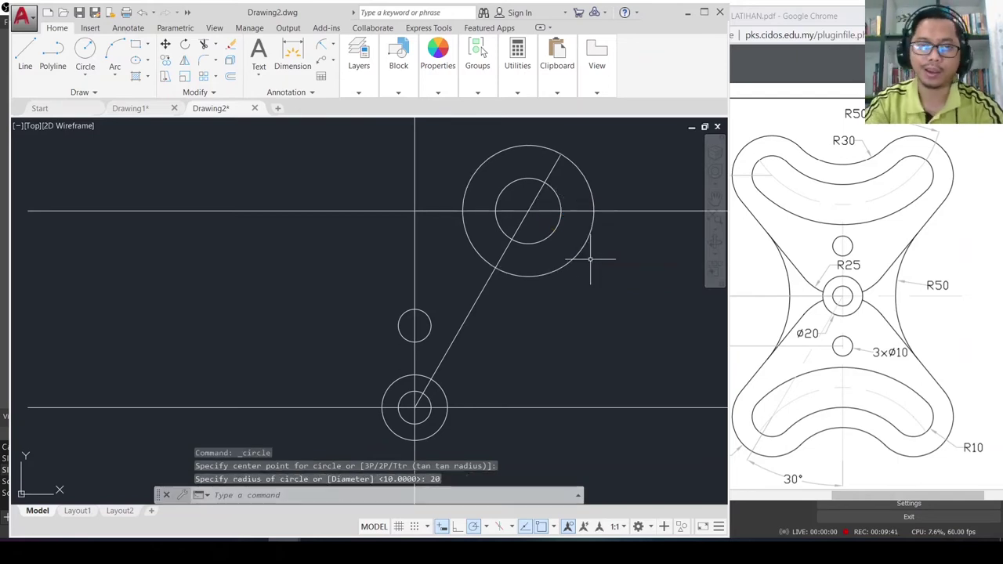
{"action": "middle_click_drag", "start_coordinate": [526, 336], "coordinate": [537, 342]}
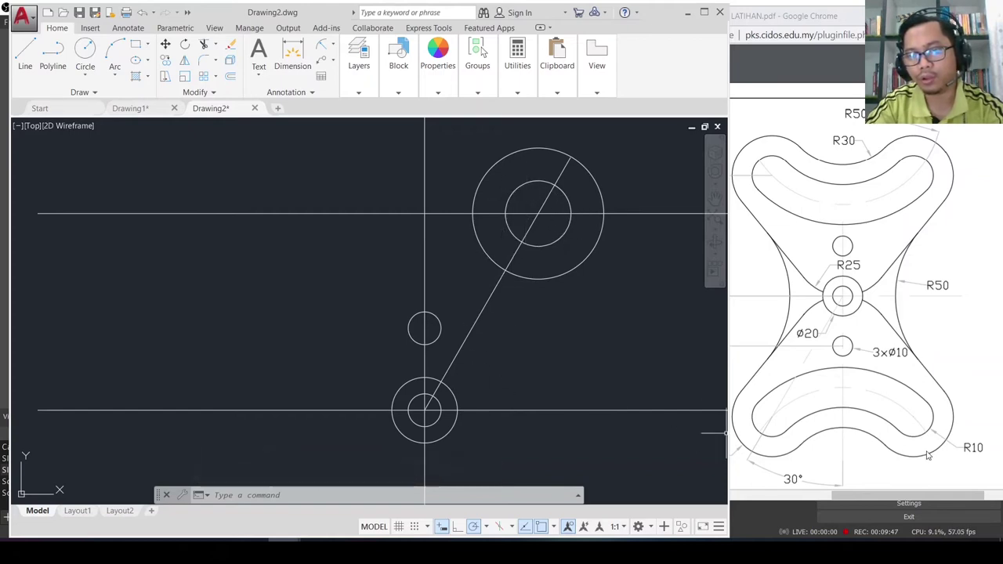
{"action": "mouse_move", "coordinate": [914, 494]}
{"action": "left_mouse_down"}
{"action": "mouse_move", "coordinate": [858, 494]}
{"action": "mouse_move", "coordinate": [887, 493]}
{"action": "left_mouse_up"}
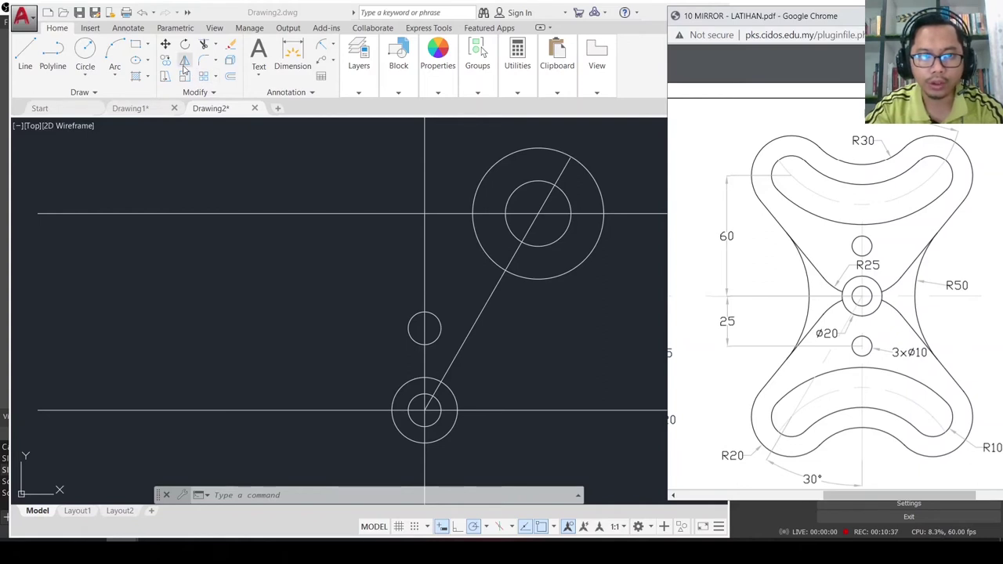
Step: Mirror the two upper-right concentric circles across the vertical axis to the left, keeping the originals
{"action": "left_click", "coordinate": [185, 69]}
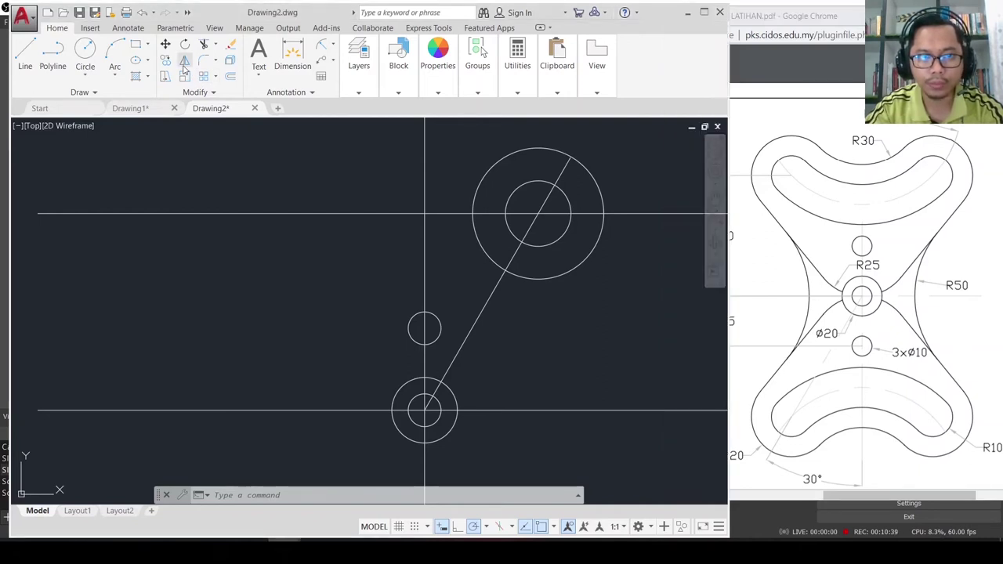
{"action": "left_click", "coordinate": [185, 68]}
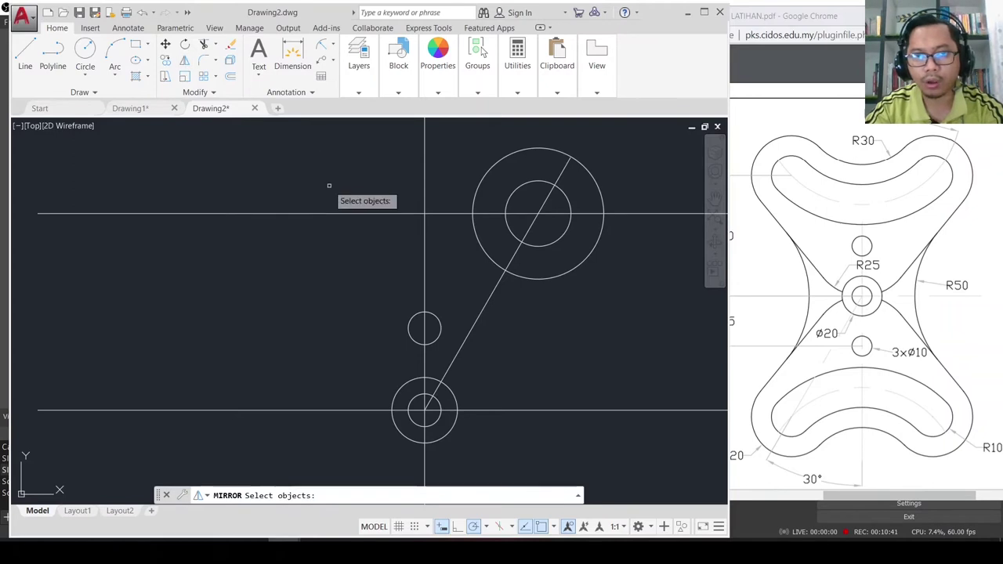
{"action": "left_click", "coordinate": [510, 153]}
{"action": "left_click", "coordinate": [524, 185]}
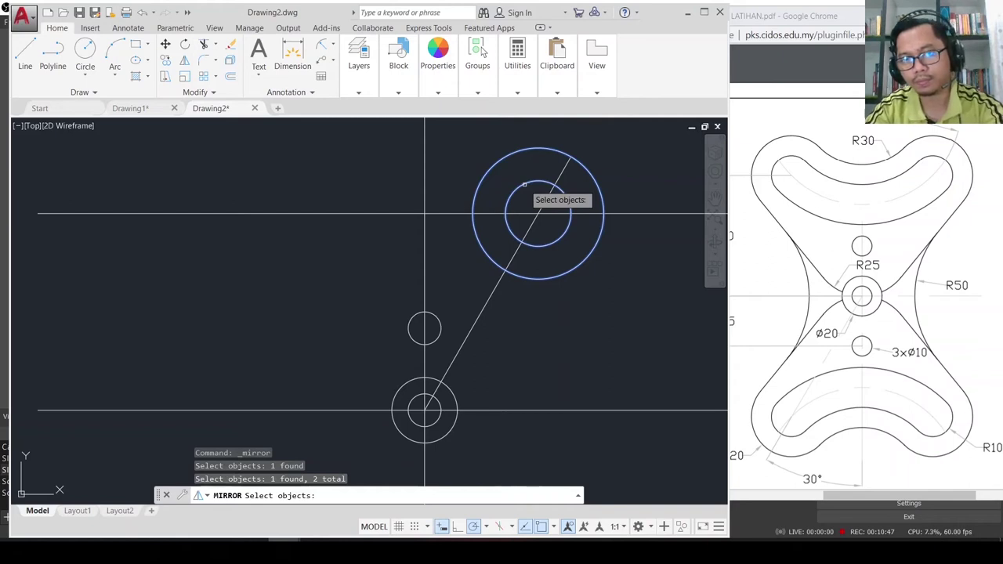
{"action": "key", "text": "Return"}
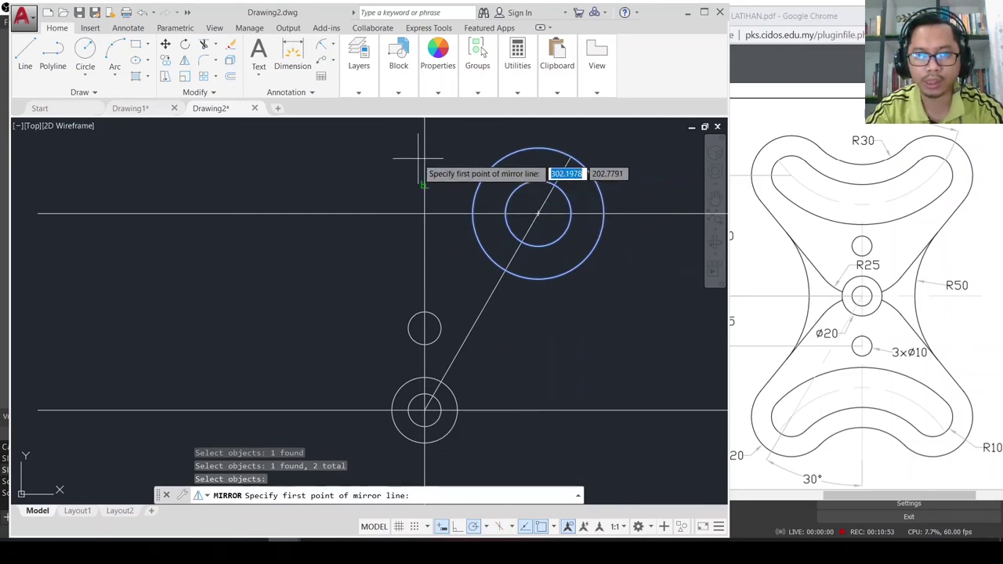
{"action": "left_click", "coordinate": [424, 409]}
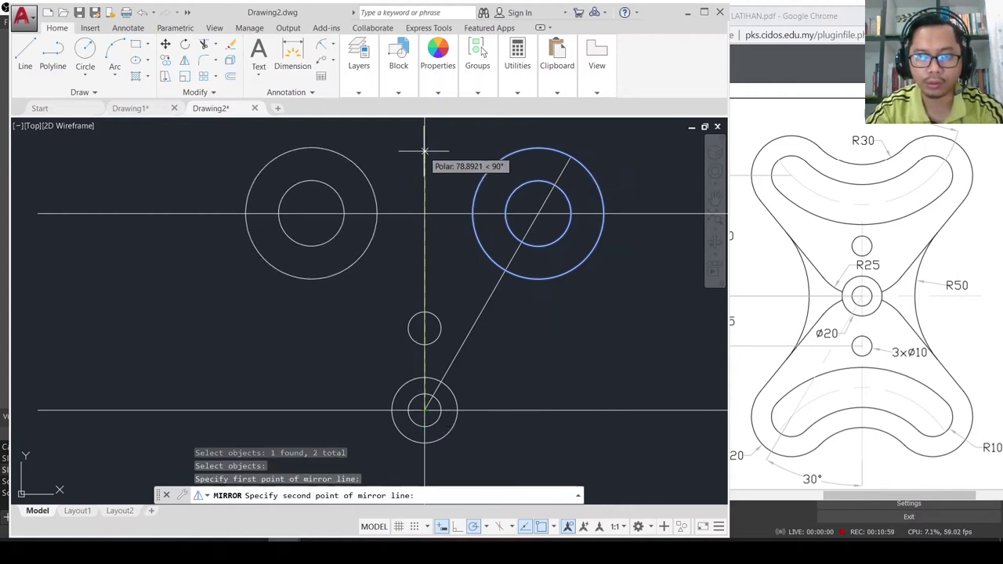
{"action": "left_click", "coordinate": [423, 150]}
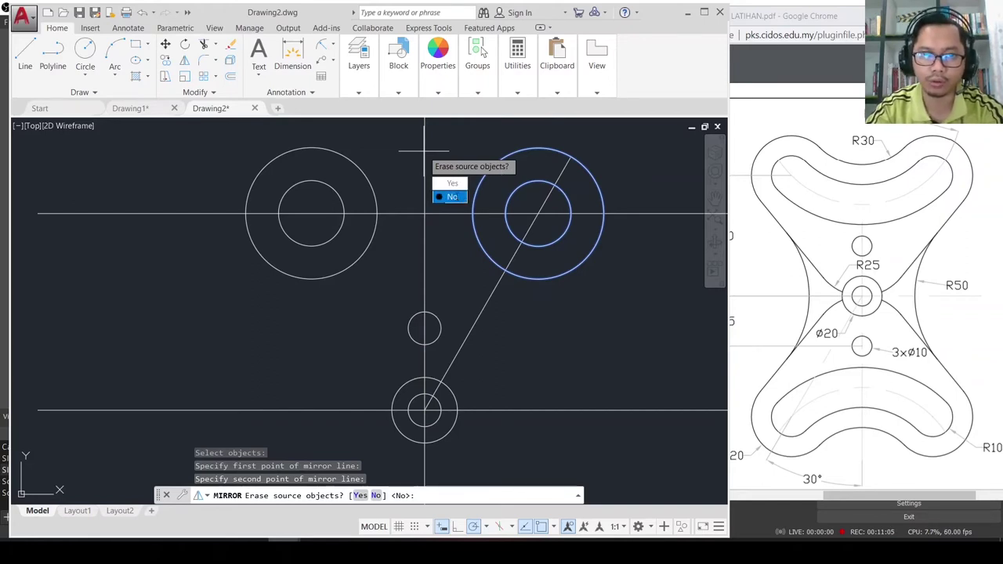
{"action": "left_click", "coordinate": [451, 197]}
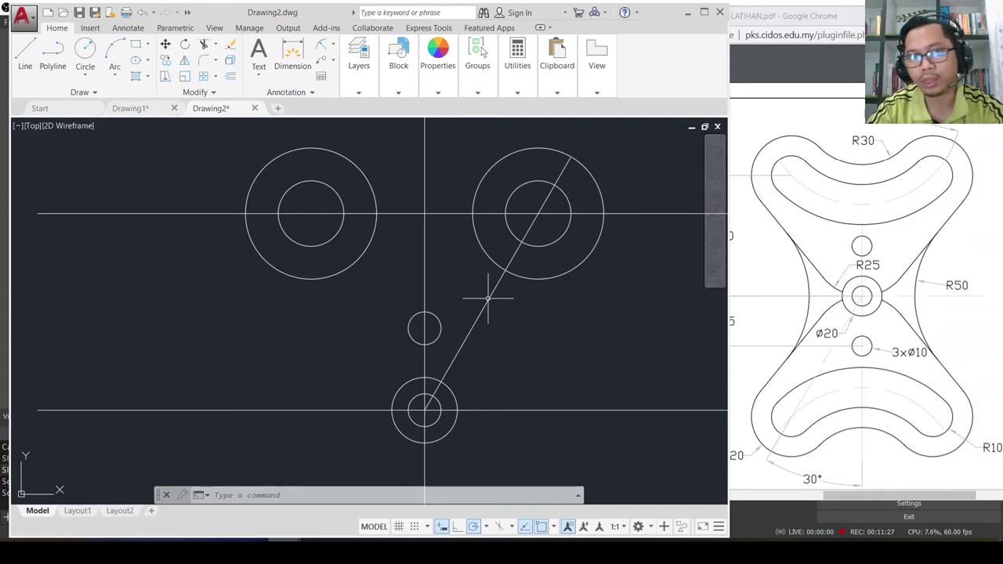
{"action": "middle_click_drag", "start_coordinate": [462, 267], "coordinate": [471, 338]}
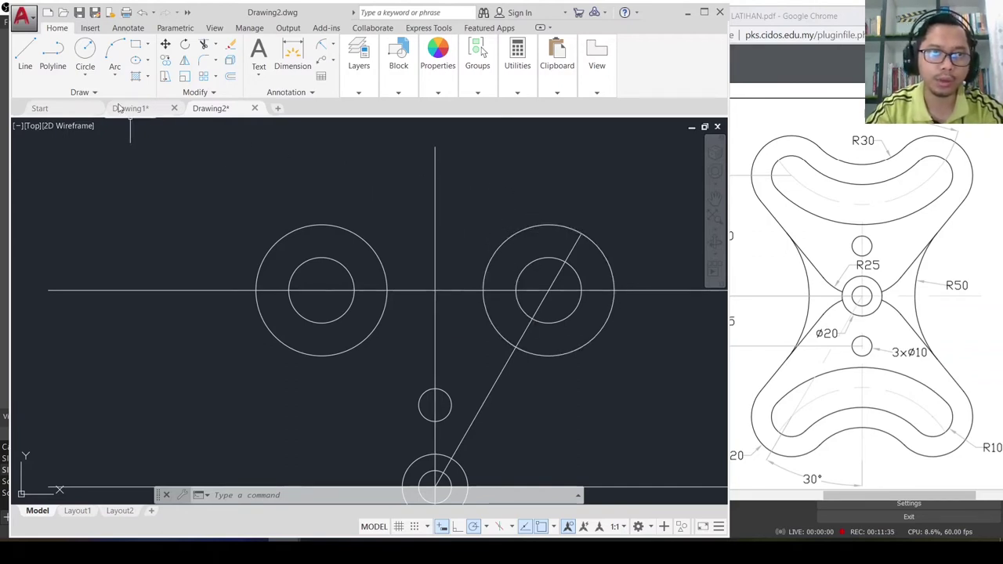
{"action": "left_click", "coordinate": [88, 75]}
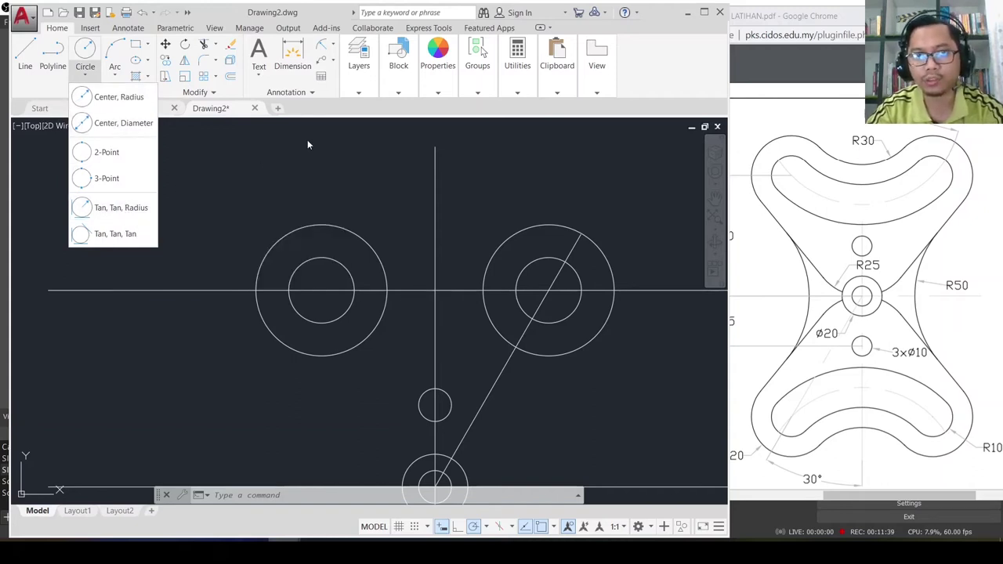
Step: Launch the Fillet command from the Modify panel so it awaits the first object
{"action": "left_click", "coordinate": [348, 115]}
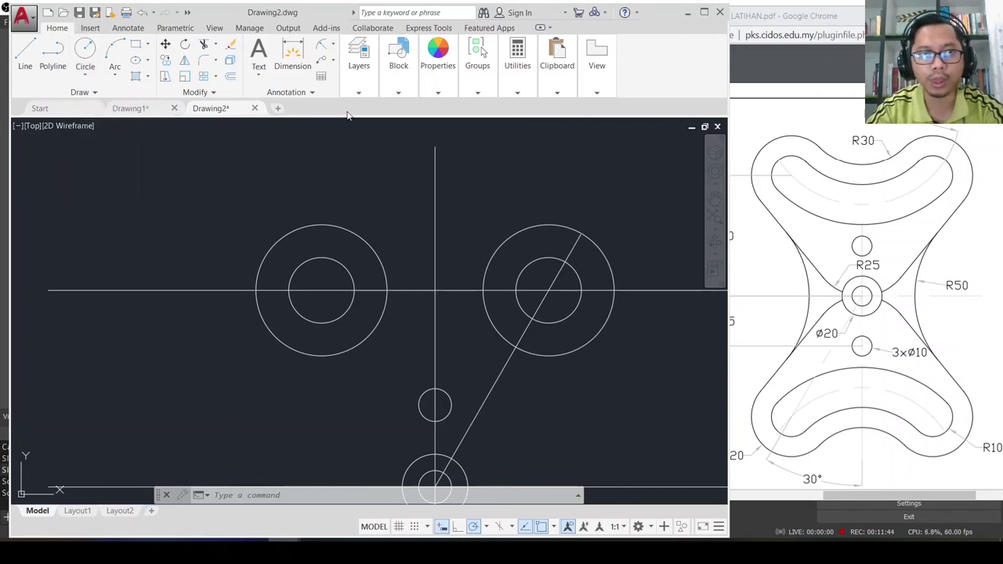
{"action": "left_click", "coordinate": [215, 64]}
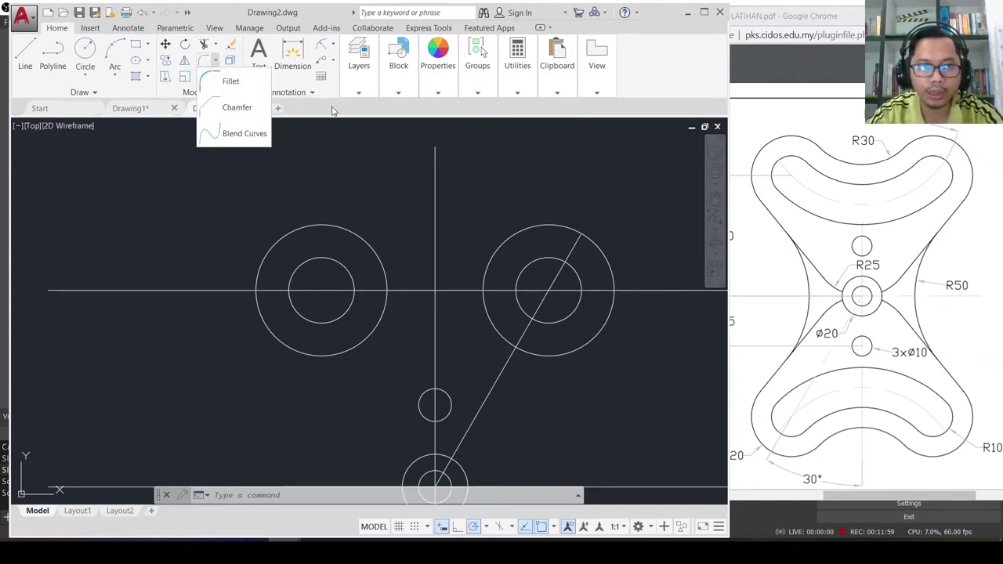
{"action": "left_click", "coordinate": [85, 75]}
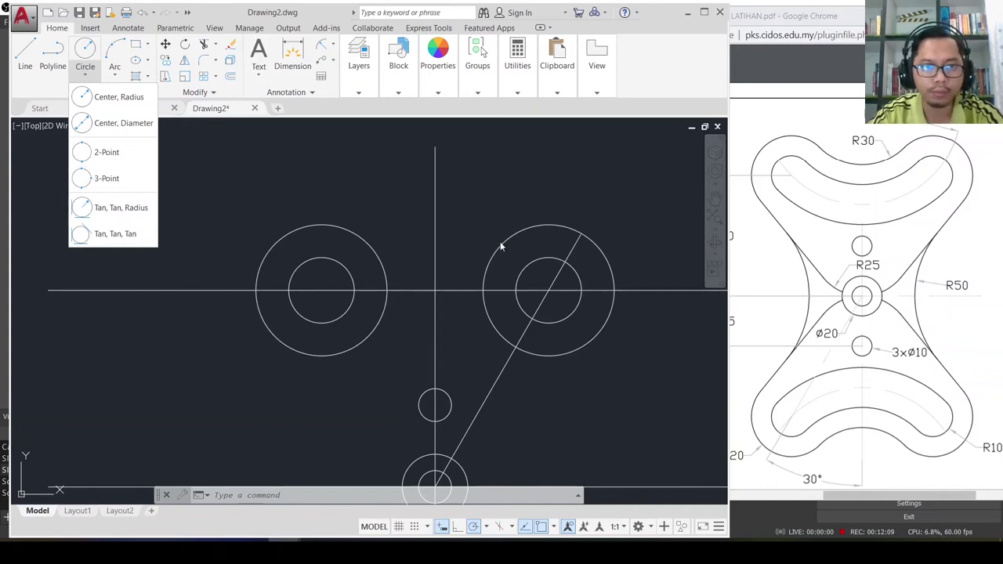
{"action": "left_click", "coordinate": [405, 108]}
{"action": "left_click", "coordinate": [204, 61]}
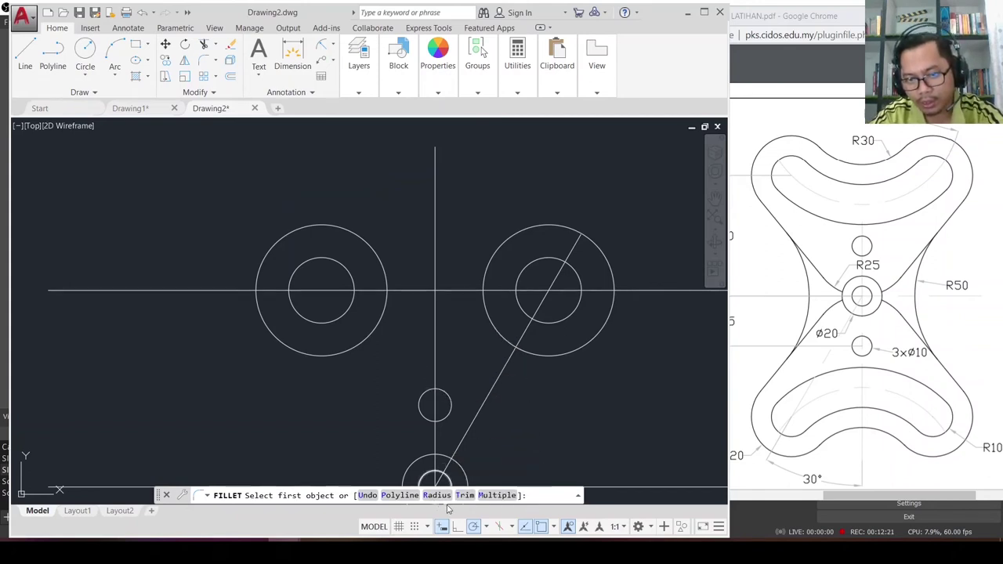
Step: Fillet the left and right large upper circles with an R30 arc using No trim
{"action": "left_click", "coordinate": [464, 495]}
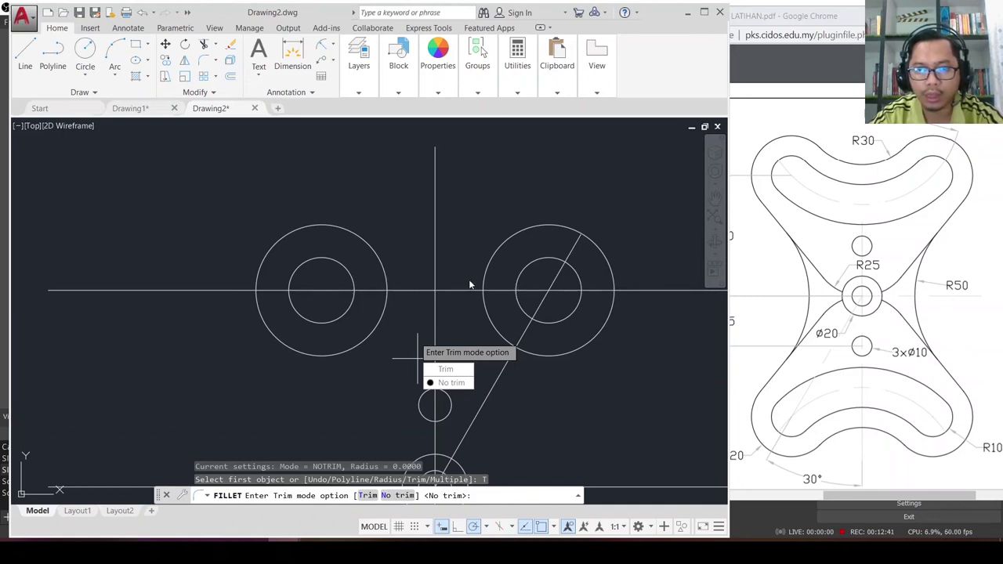
{"action": "left_click", "coordinate": [451, 382]}
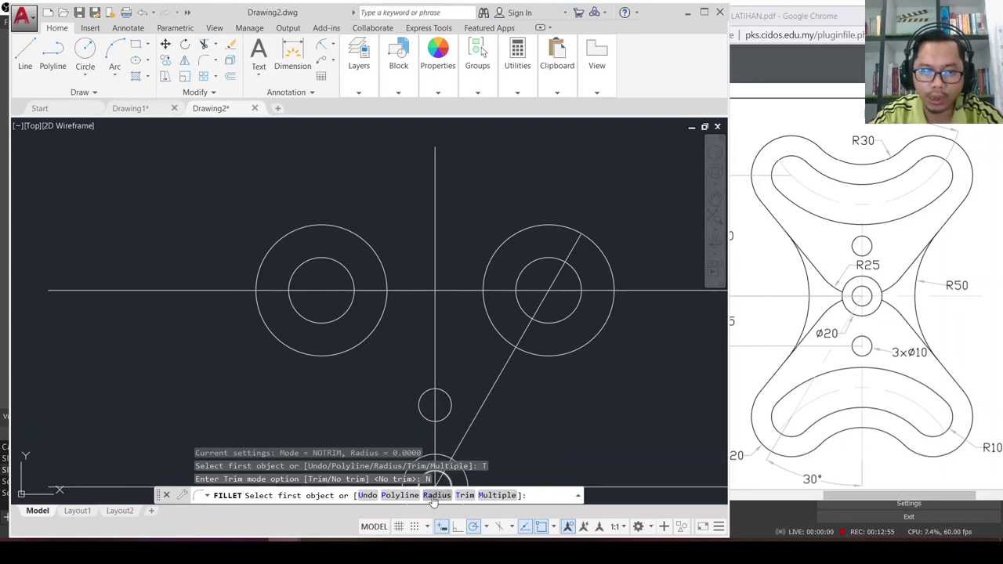
{"action": "left_click", "coordinate": [435, 495]}
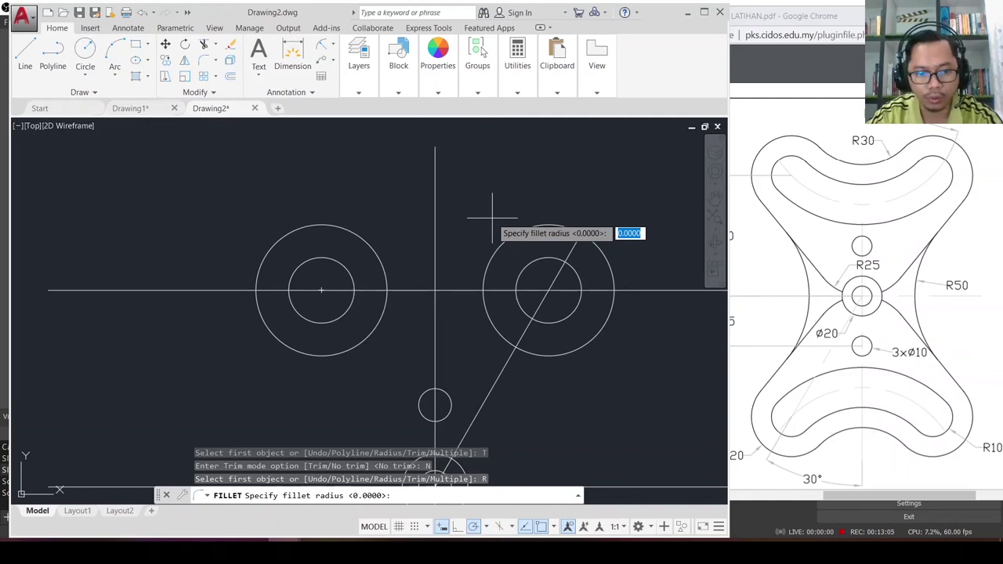
{"action": "type", "text": "30"}
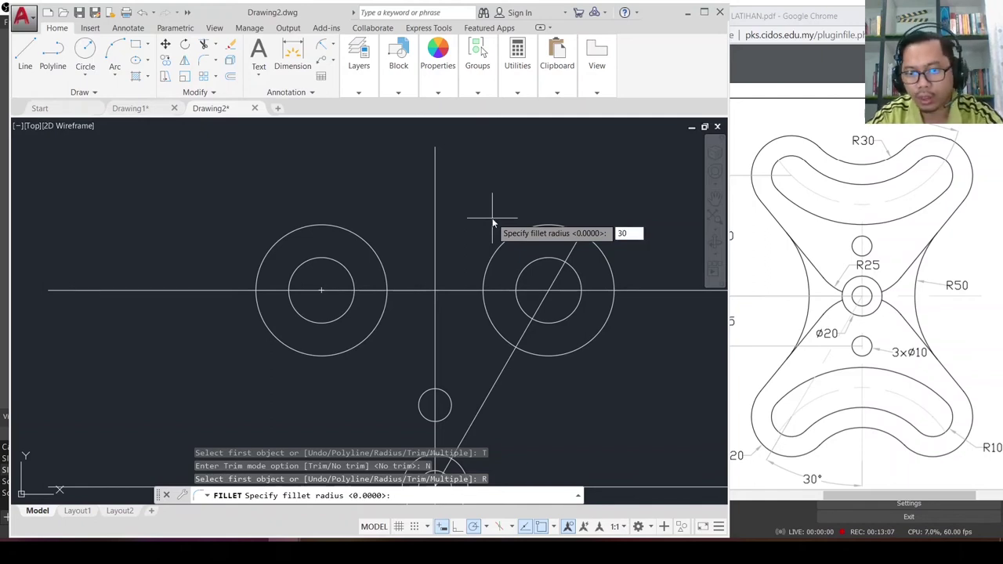
{"action": "key", "text": "Return"}
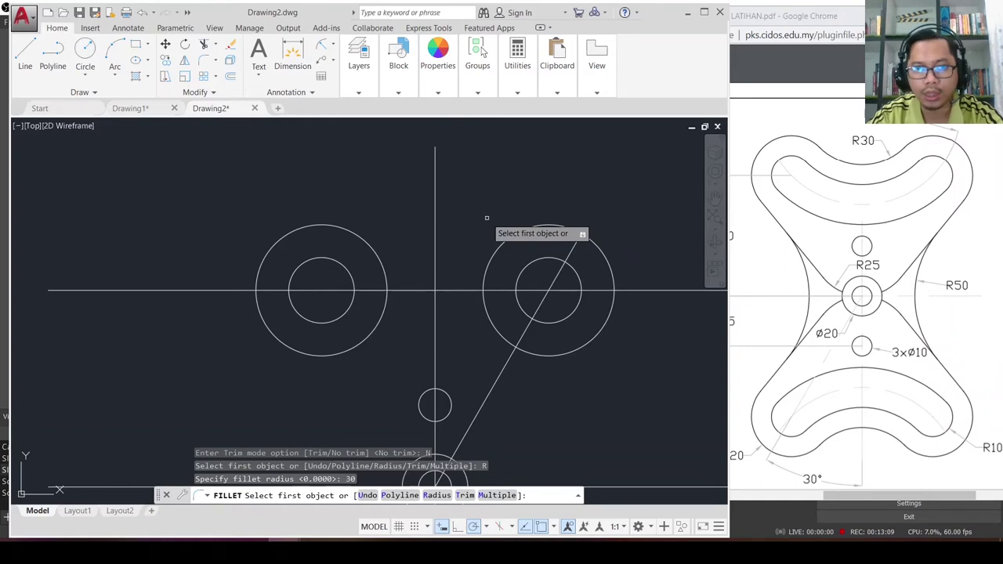
{"action": "left_click", "coordinate": [351, 232]}
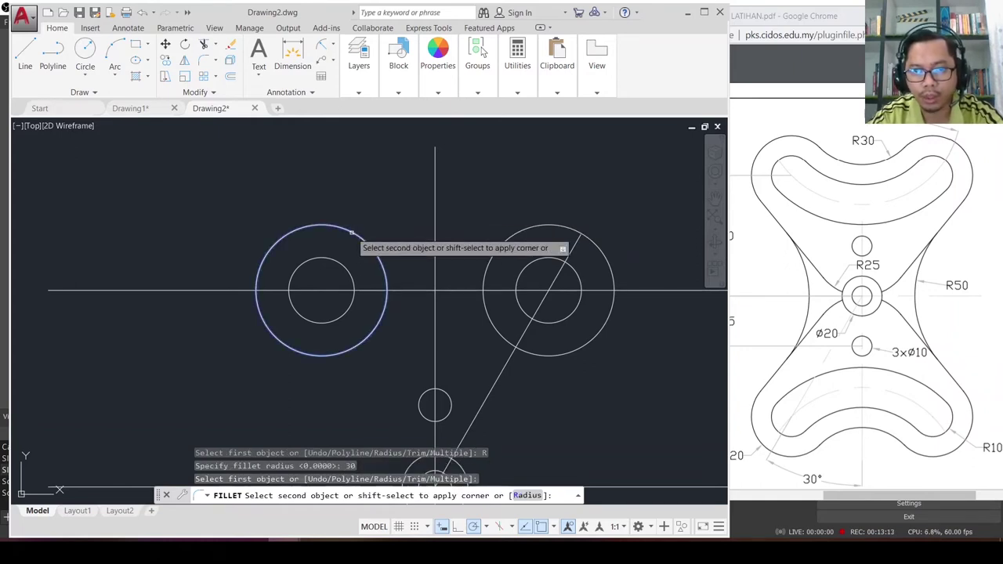
{"action": "left_click", "coordinate": [506, 245]}
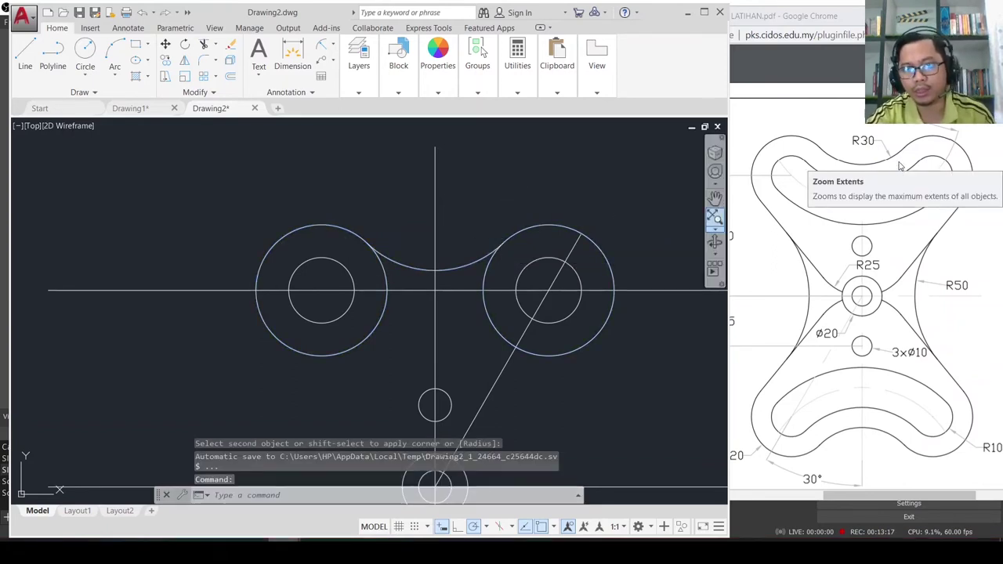
{"action": "middle_click_drag", "start_coordinate": [512, 354], "coordinate": [512, 316]}
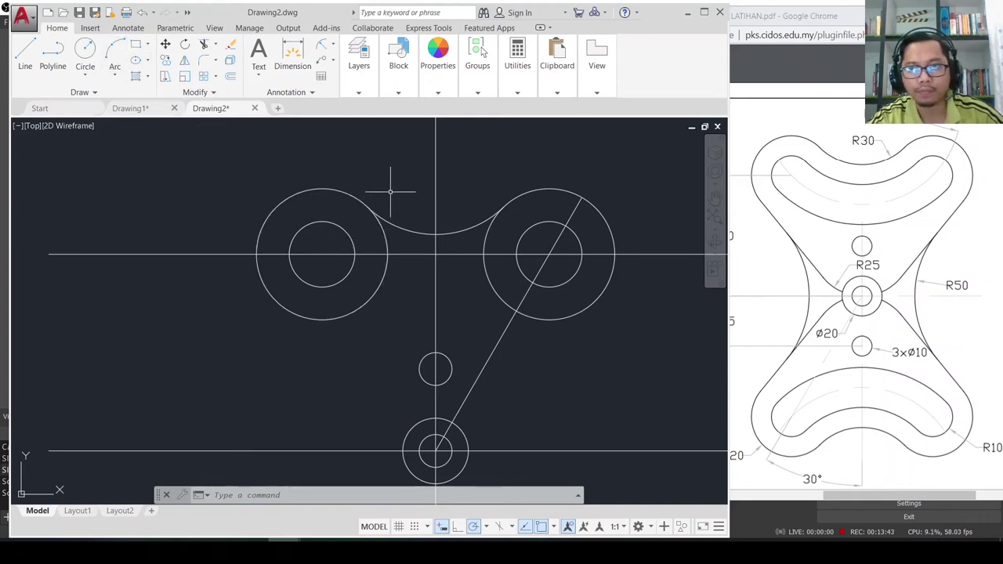
Step: Fillet the left and right small inner circles with a radius-40 arc
{"action": "middle_click_drag", "start_coordinate": [401, 196], "coordinate": [392, 206]}
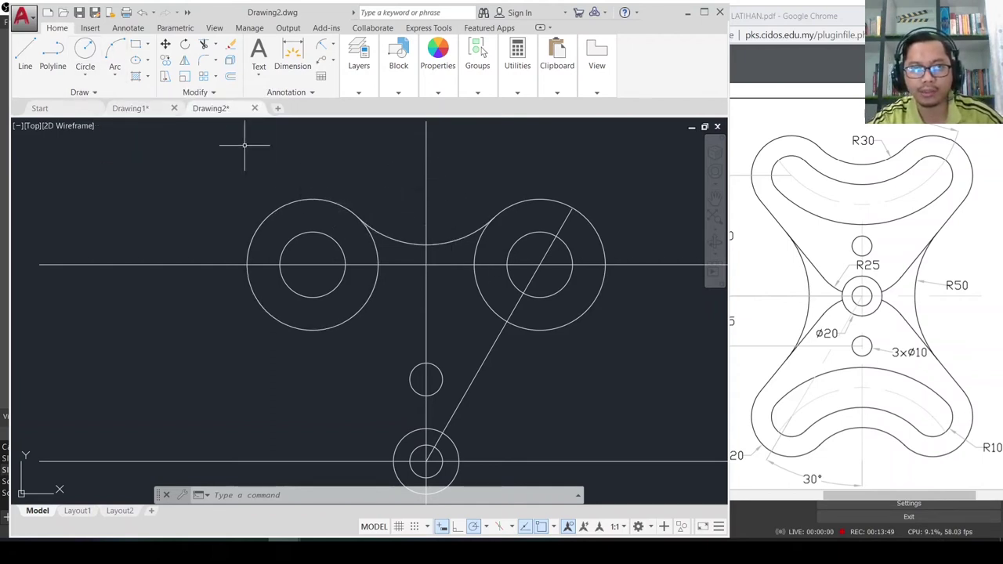
{"action": "left_click", "coordinate": [206, 67]}
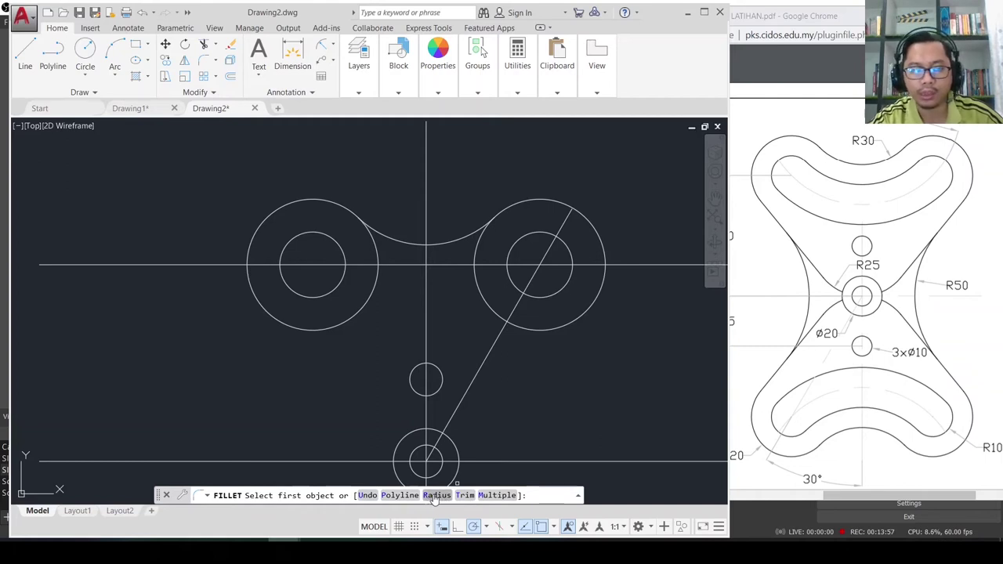
{"action": "left_click", "coordinate": [435, 497]}
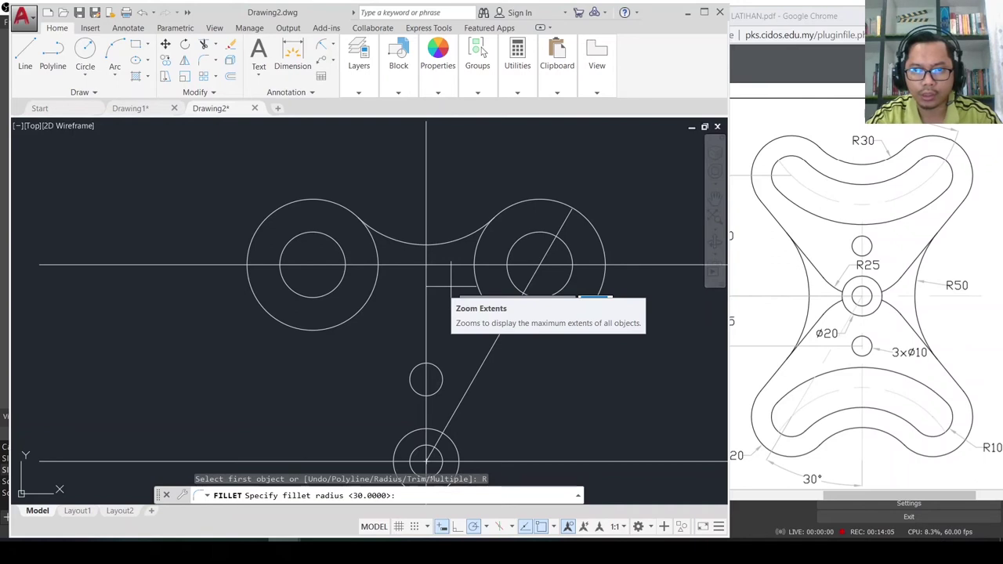
{"action": "type", "text": "40"}
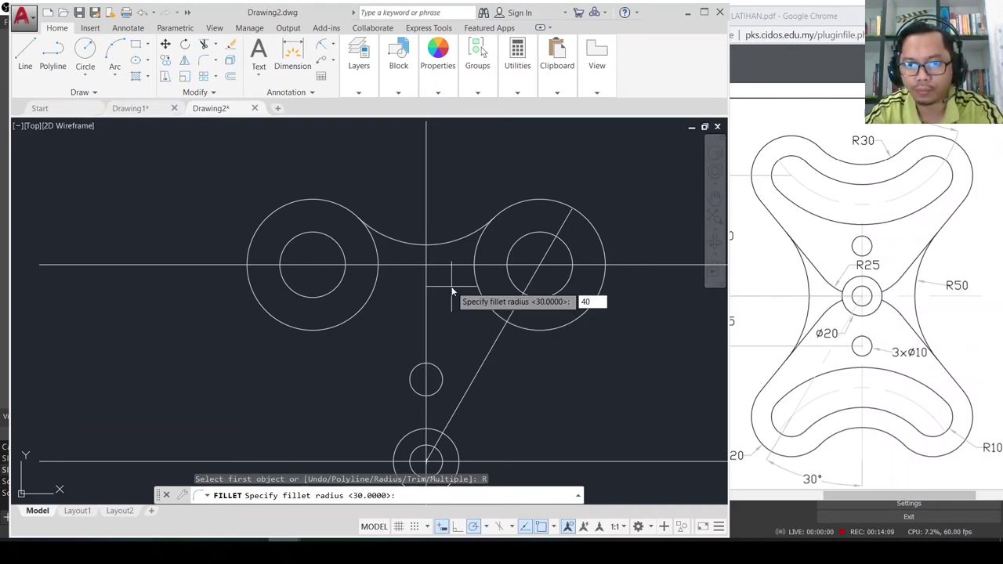
{"action": "key", "text": "Return"}
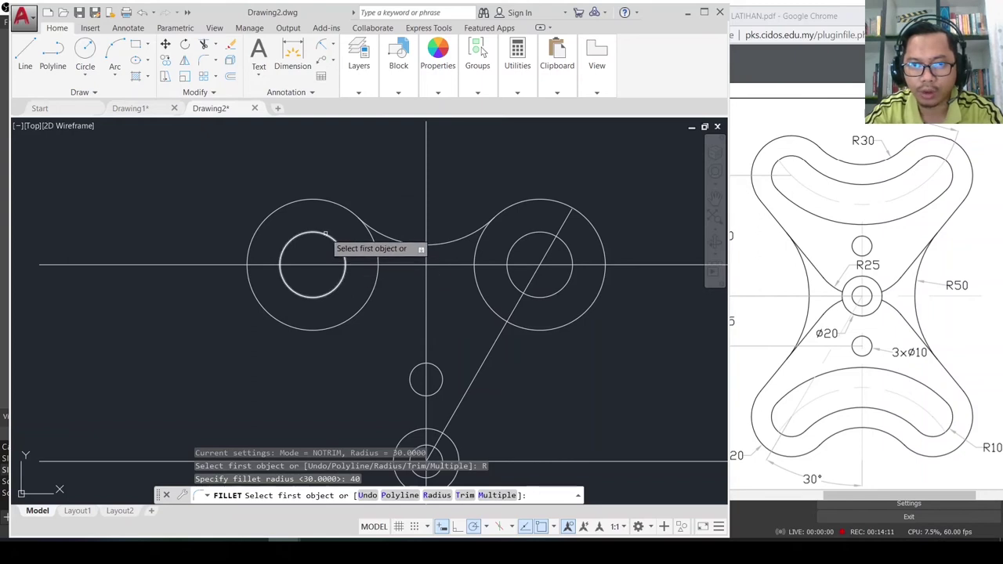
{"action": "left_click", "coordinate": [325, 234]}
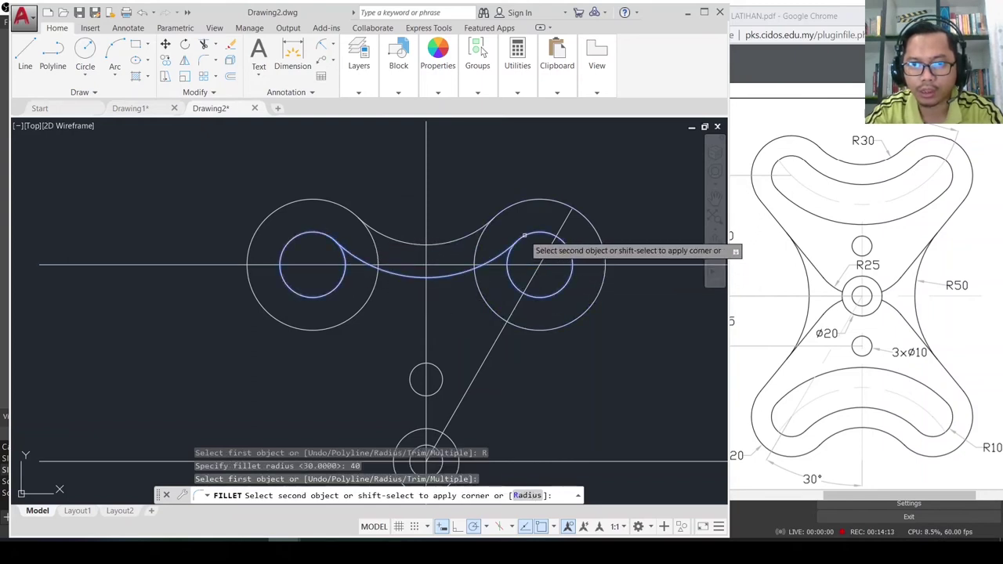
{"action": "left_click", "coordinate": [524, 235]}
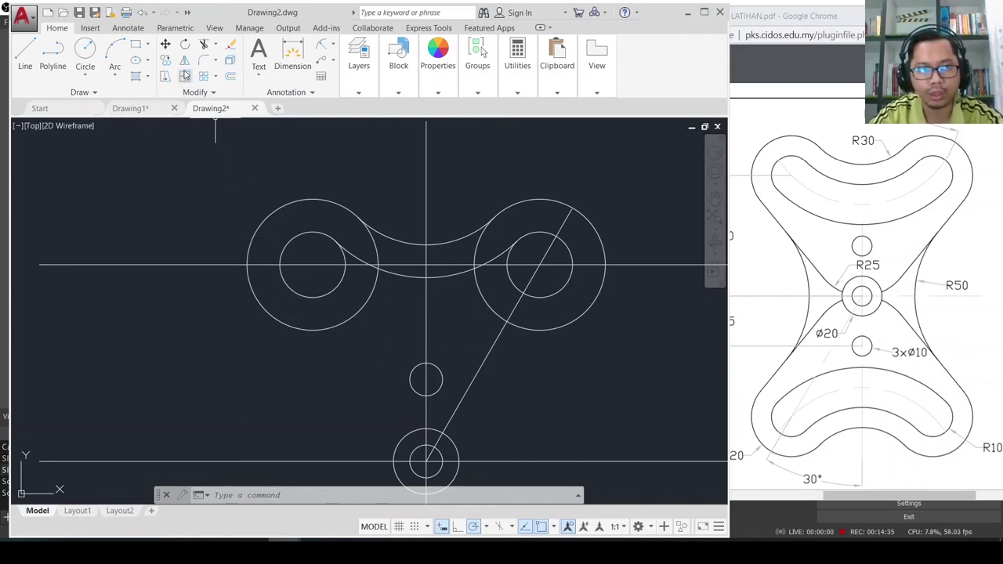
Step: Start another fillet with radius 60 and pick the left small circle
{"action": "left_click", "coordinate": [203, 60]}
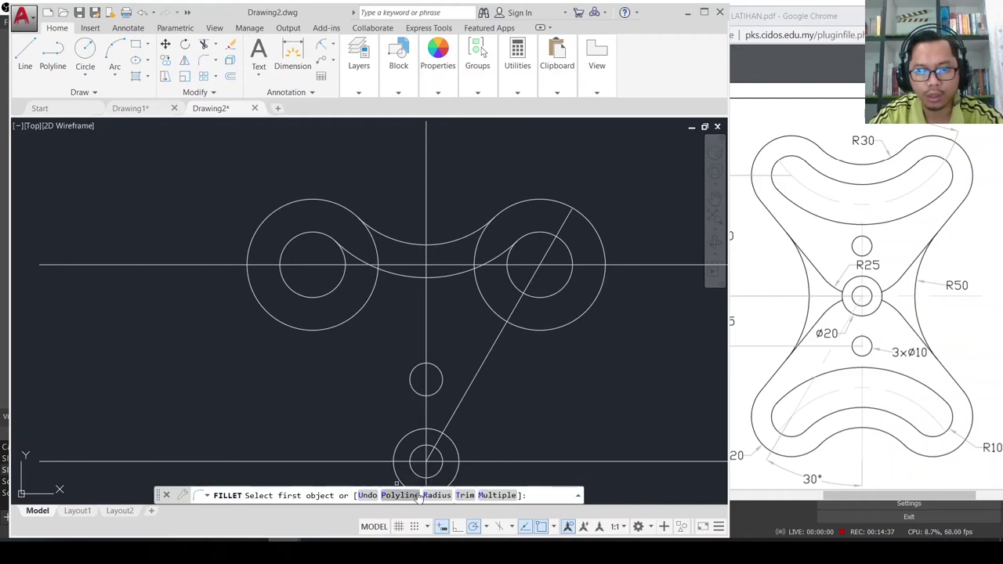
{"action": "left_click", "coordinate": [435, 496]}
{"action": "type", "text": "60"}
{"action": "key", "text": "Return"}
{"action": "left_click", "coordinate": [304, 296]}
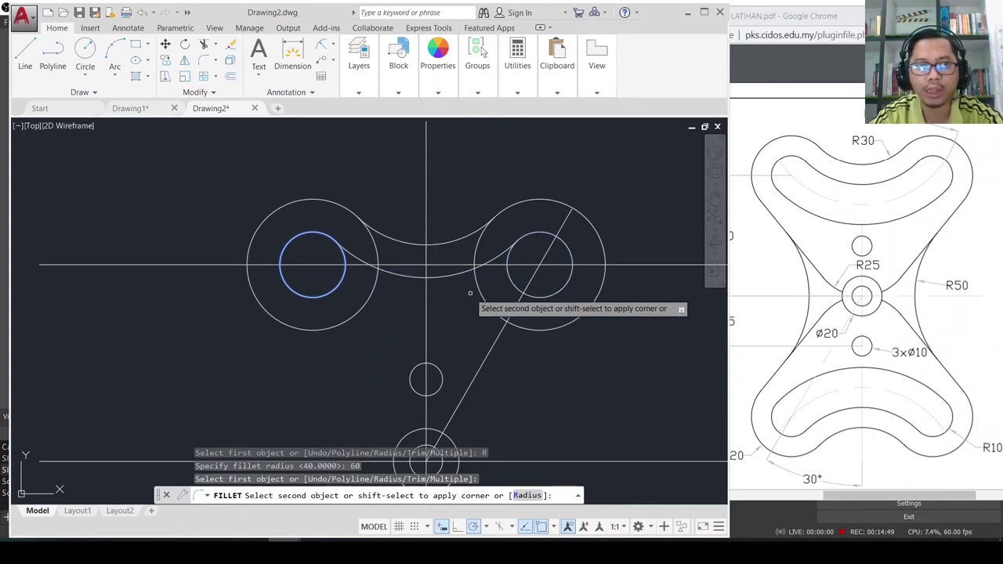
Step: Draw a Tan, Tan, Radius circle of radius 60 touching the left and right small circles
{"action": "left_click", "coordinate": [93, 75]}
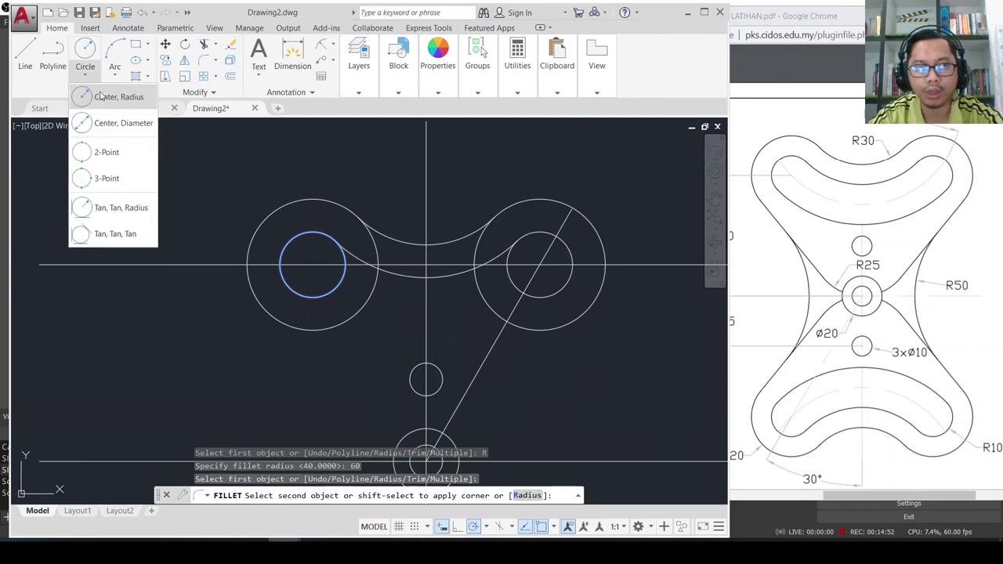
{"action": "left_click", "coordinate": [121, 209]}
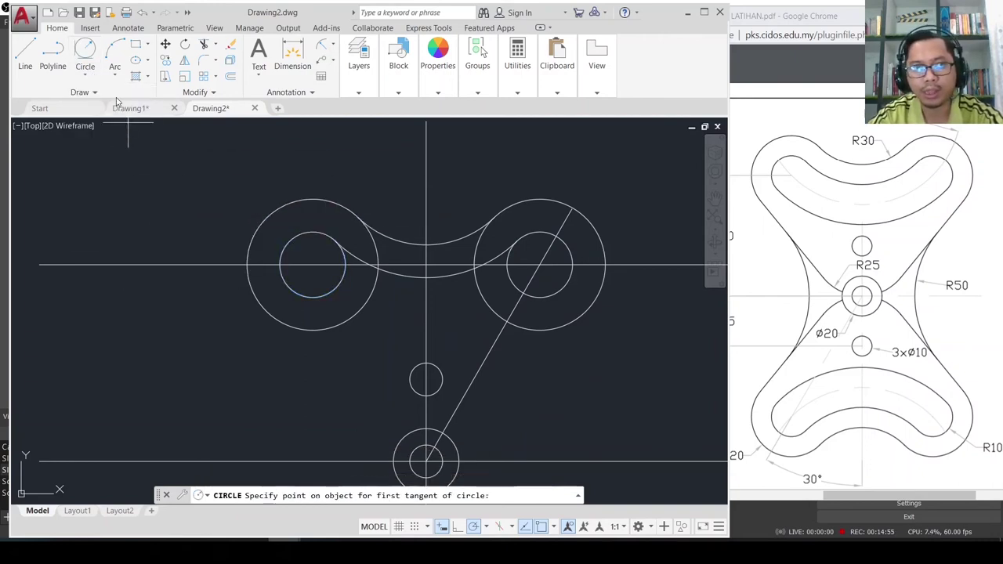
{"action": "left_click", "coordinate": [295, 295]}
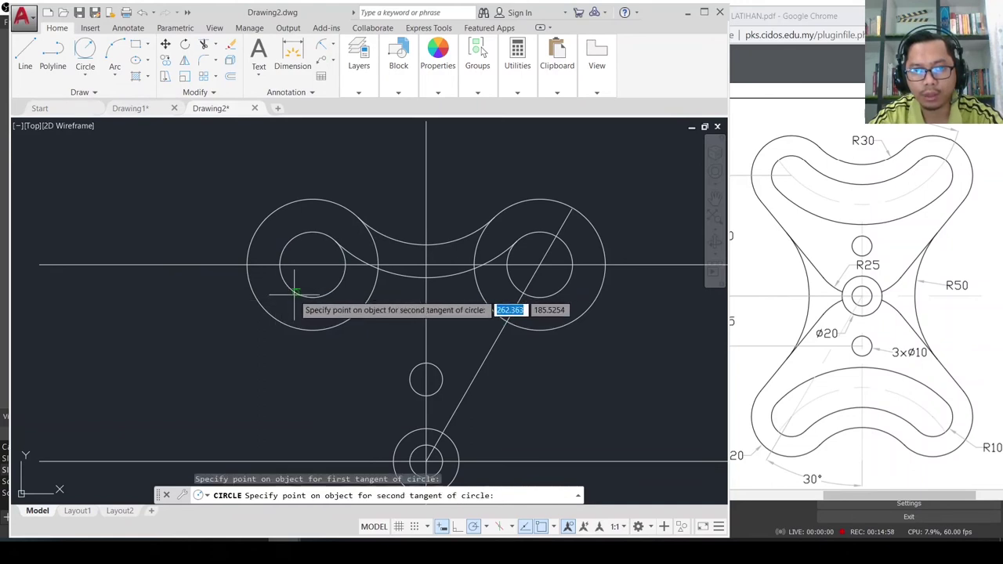
{"action": "left_click", "coordinate": [560, 292]}
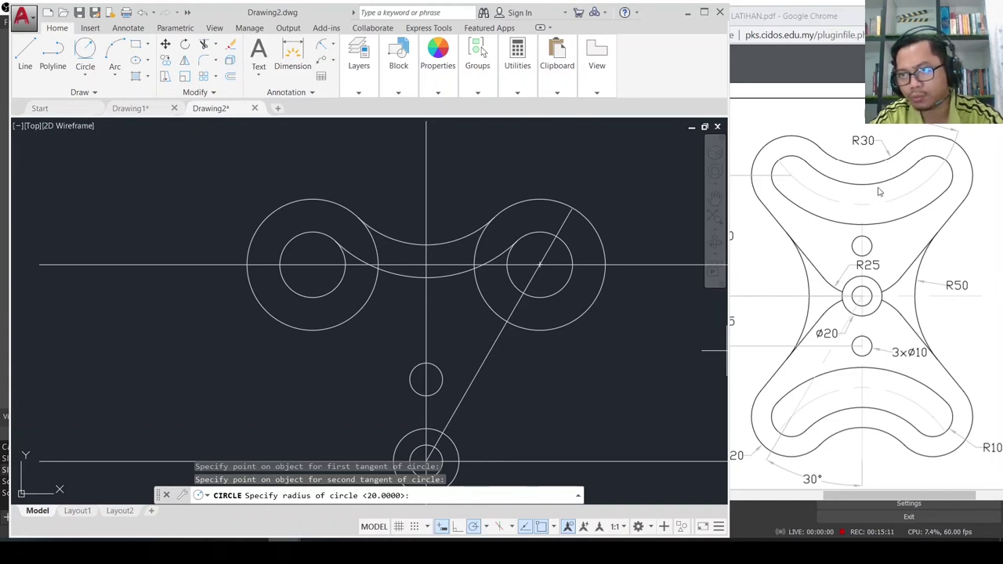
{"action": "mouse_move", "coordinate": [877, 494]}
{"action": "left_mouse_down"}
{"action": "mouse_move", "coordinate": [865, 495]}
{"action": "mouse_move", "coordinate": [889, 495]}
{"action": "left_mouse_up"}
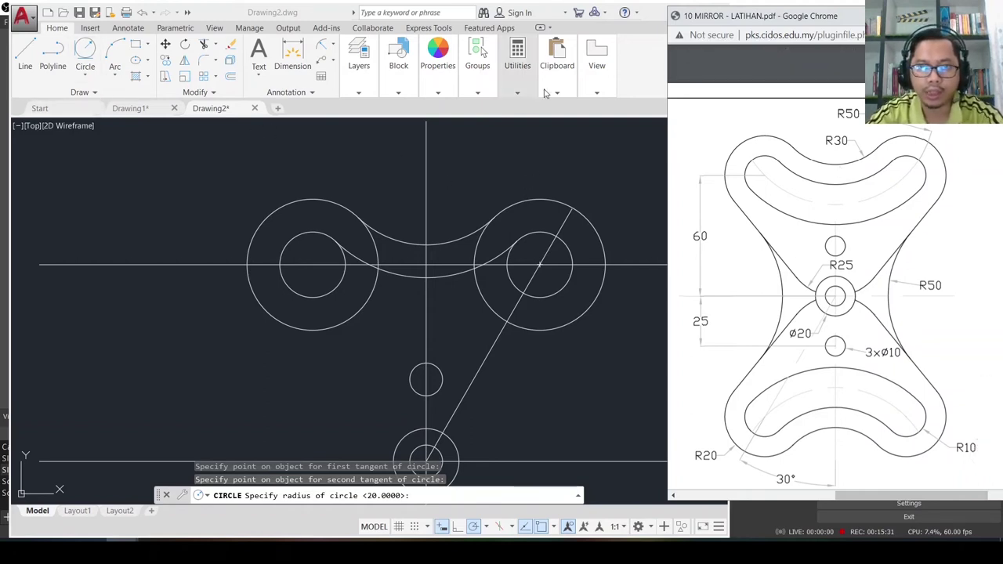
{"action": "left_click", "coordinate": [644, 84]}
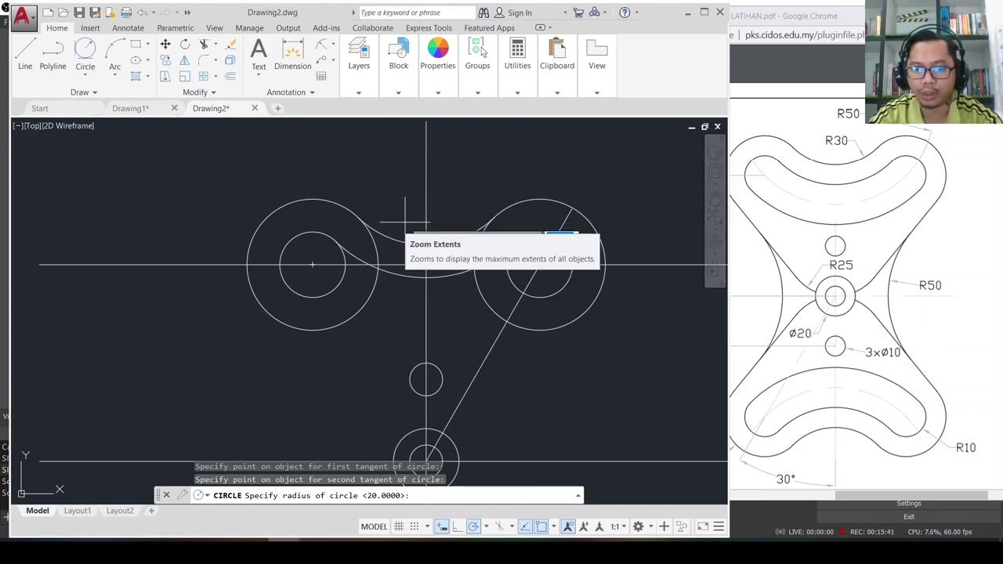
{"action": "type", "text": "60"}
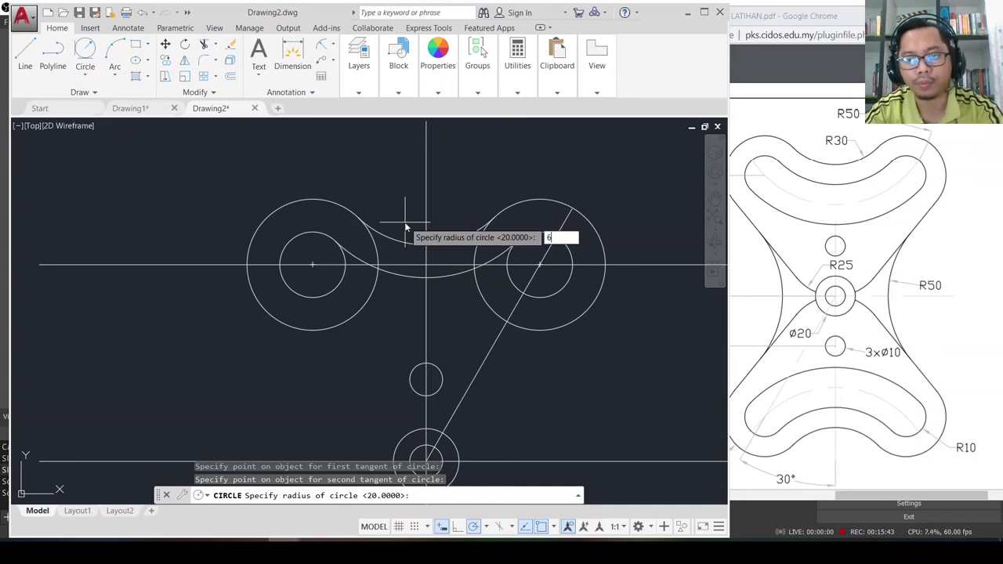
{"action": "key", "text": "Return"}
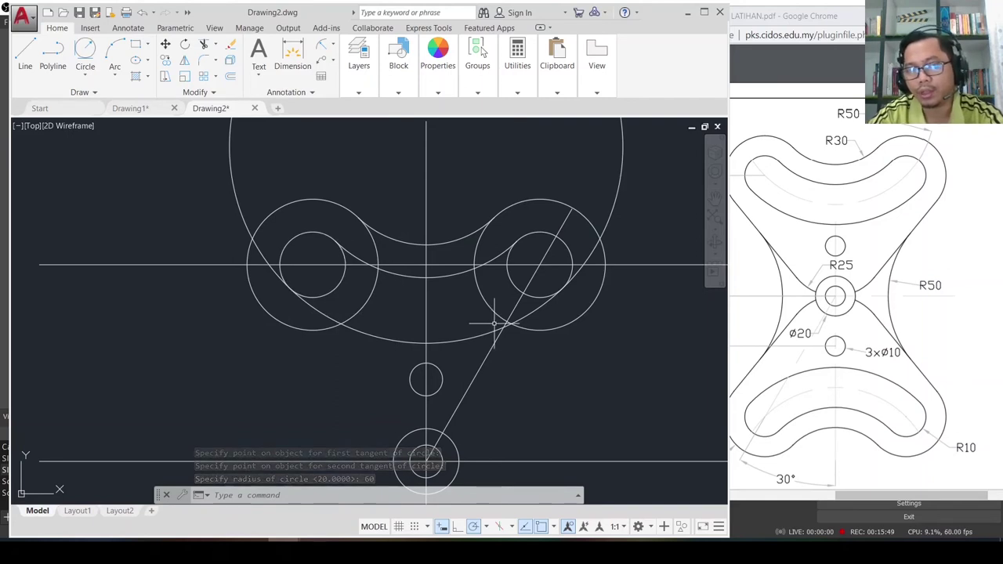
{"action": "middle_click_drag", "start_coordinate": [384, 325], "coordinate": [377, 380]}
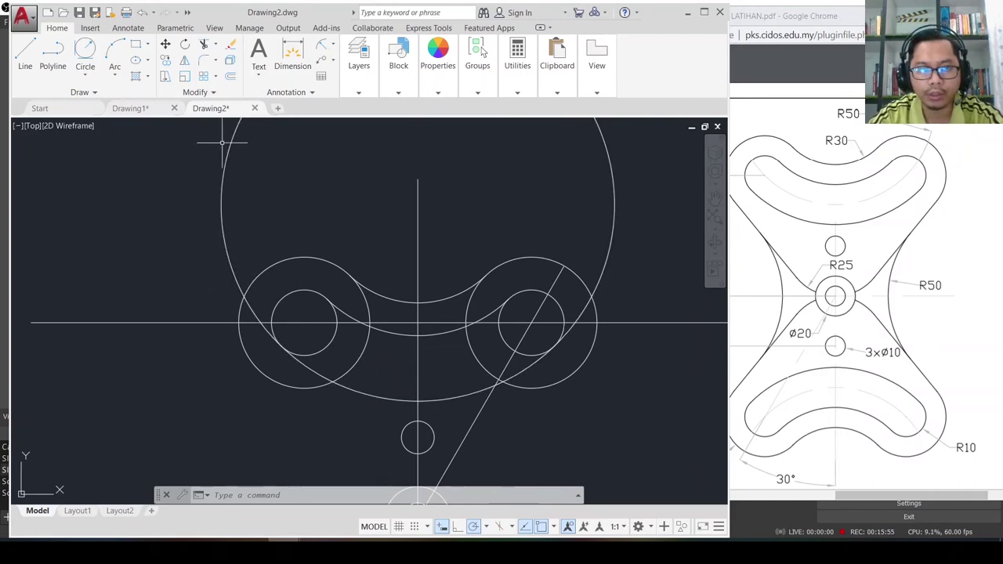
Step: Trim with all objects as edges, removing the big circle's top arc and small circles' lower arcs
{"action": "left_click", "coordinate": [214, 44]}
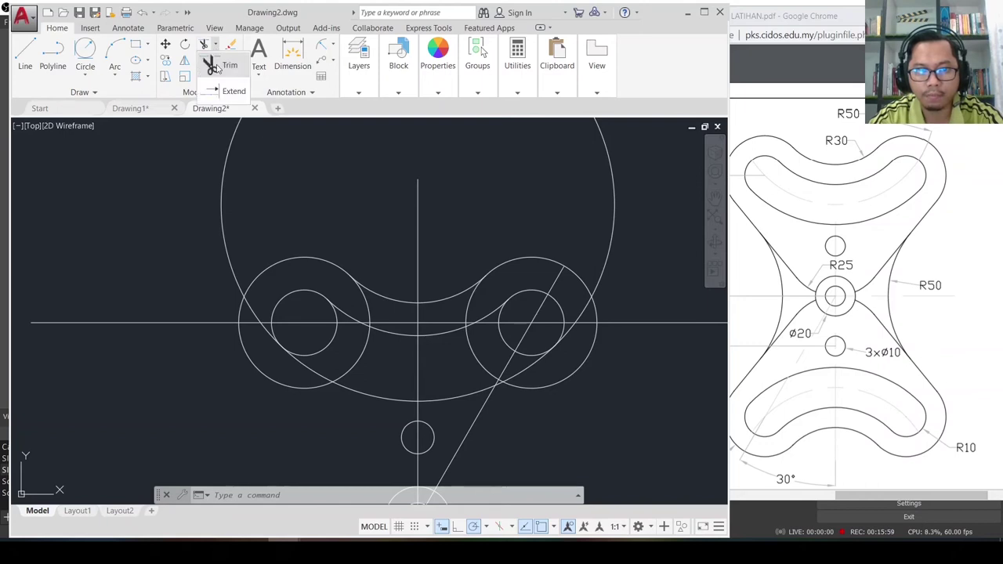
{"action": "left_click", "coordinate": [216, 68]}
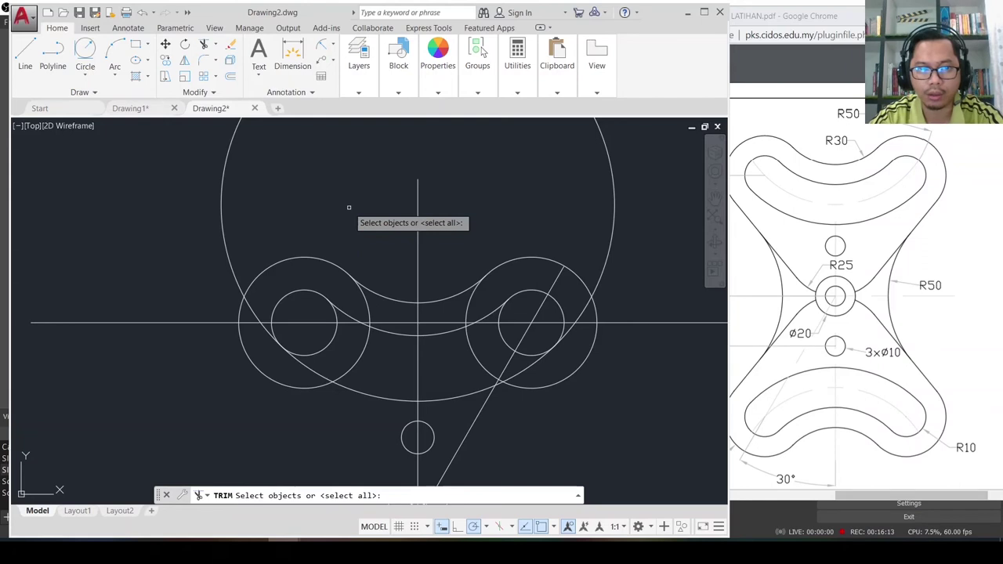
{"action": "key", "text": "Return"}
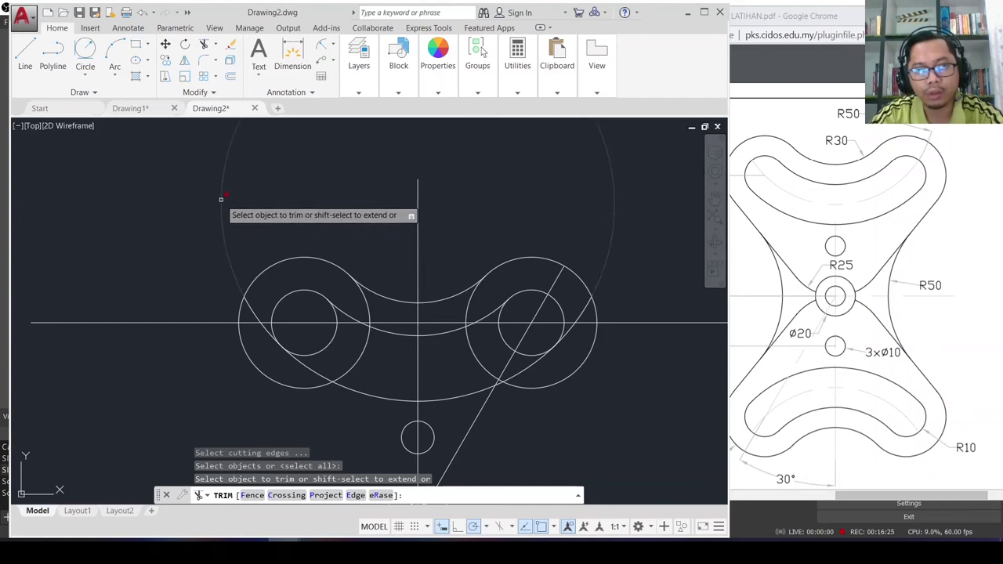
{"action": "left_click", "coordinate": [221, 199]}
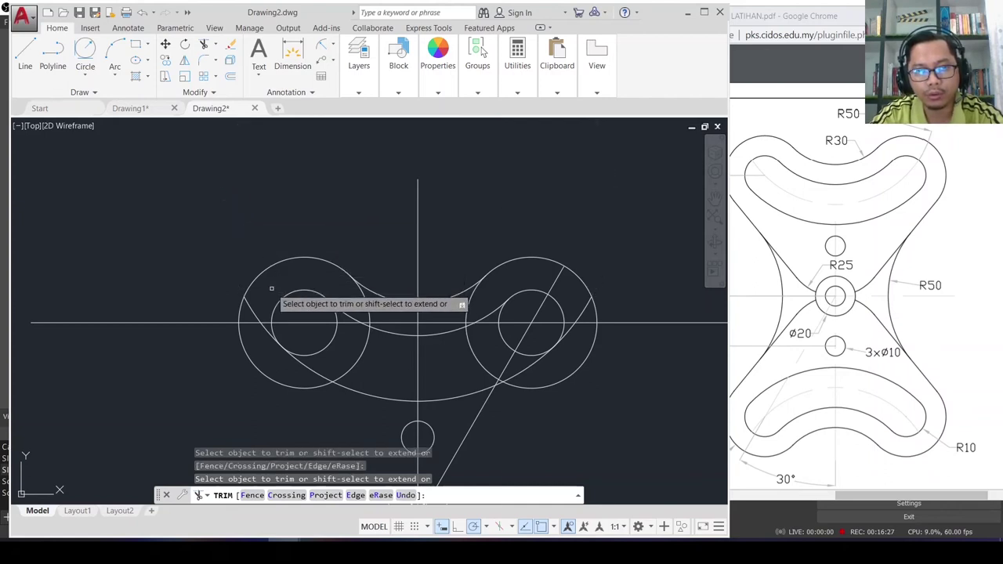
{"action": "left_click", "coordinate": [253, 311]}
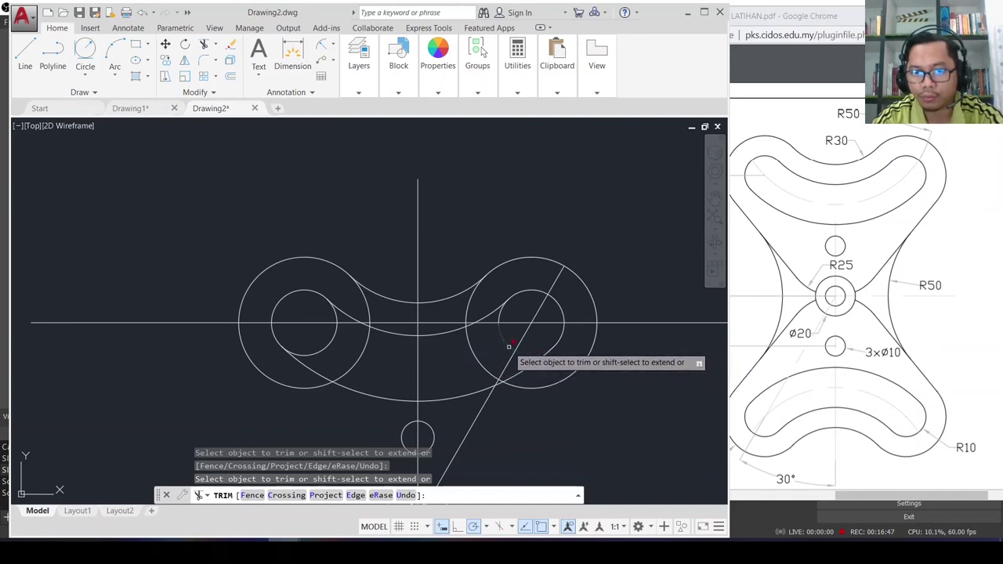
{"action": "left_click", "coordinate": [510, 347]}
{"action": "left_click", "coordinate": [302, 353]}
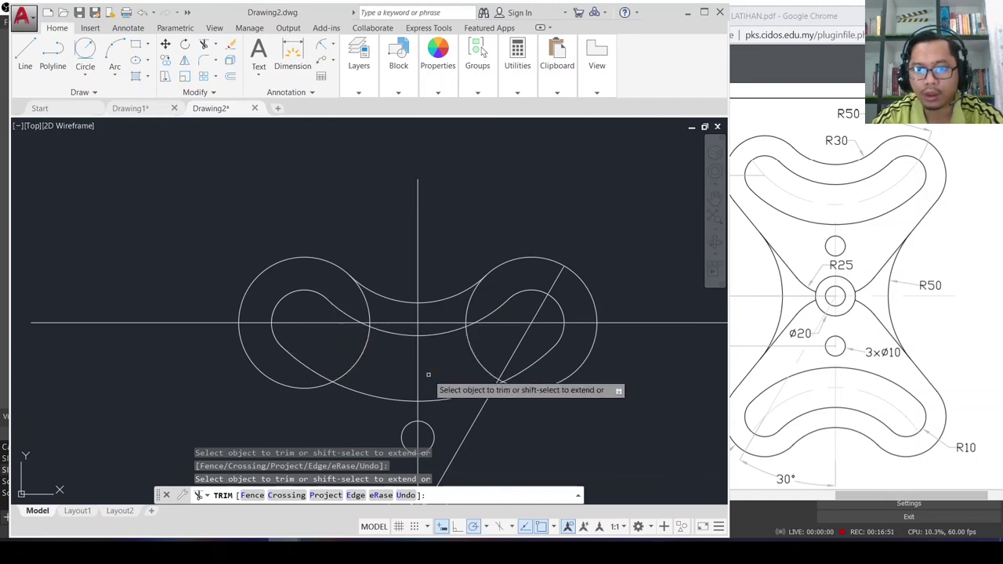
Step: Trim the surplus upper and lower arcs of the left and right outer circles
{"action": "middle_click_drag", "start_coordinate": [451, 370], "coordinate": [378, 294]}
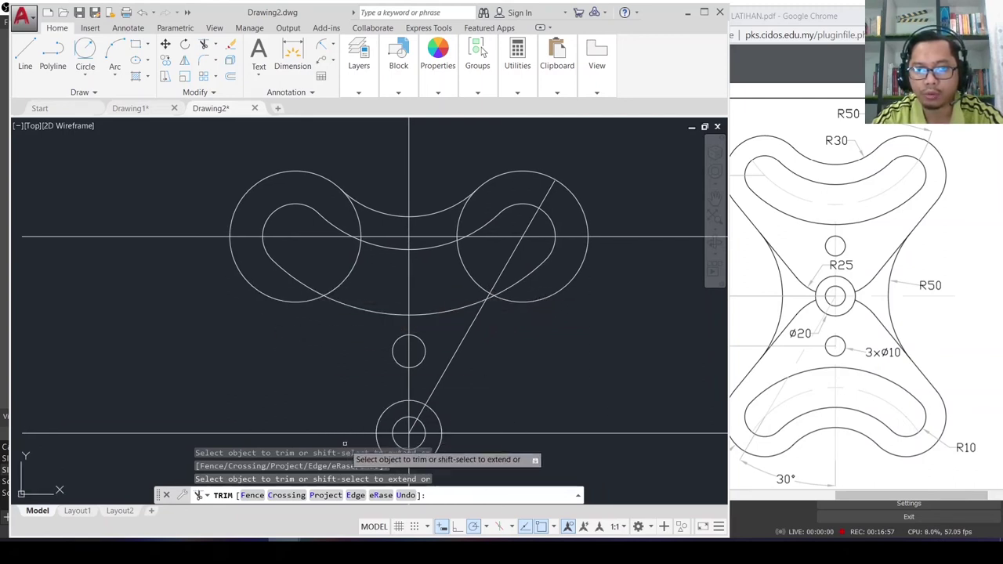
{"action": "middle_click_drag", "start_coordinate": [361, 292], "coordinate": [348, 303]}
{"action": "left_click", "coordinate": [339, 280]}
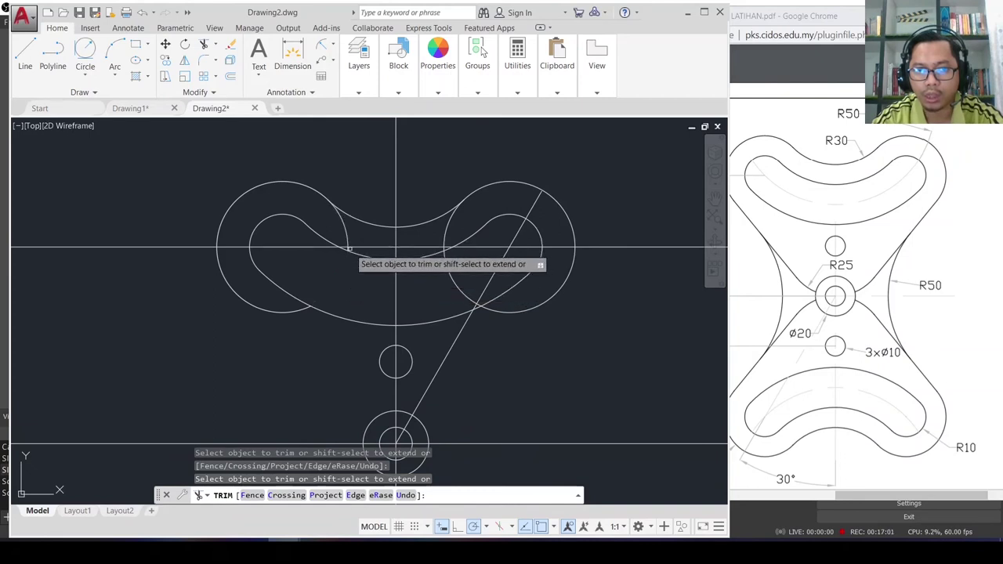
{"action": "scroll", "coordinate": [350, 249], "scroll_direction": "up", "scroll_amount": 2}
{"action": "scroll", "coordinate": [350, 249], "scroll_direction": "up", "scroll_amount": 2}
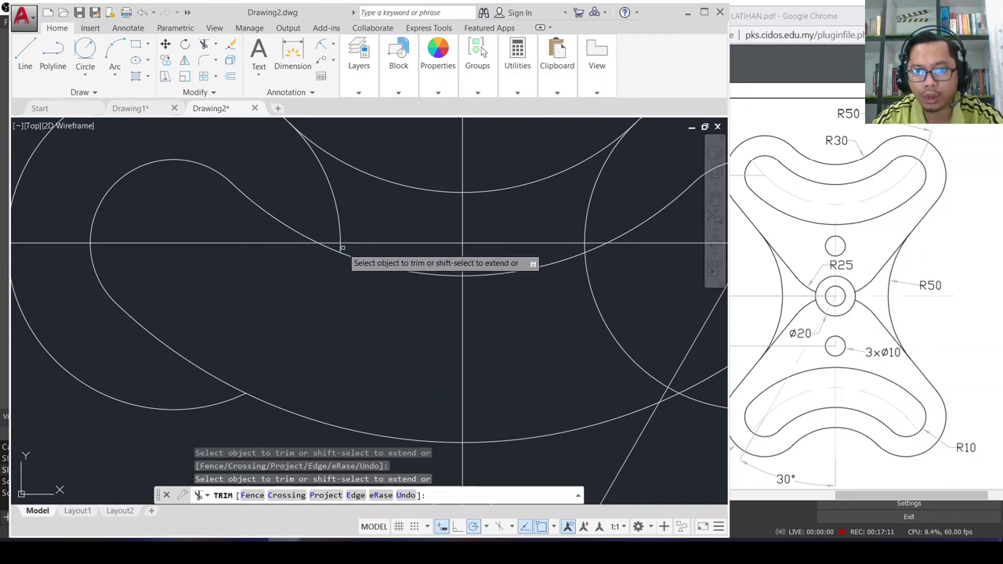
{"action": "left_click", "coordinate": [340, 227]}
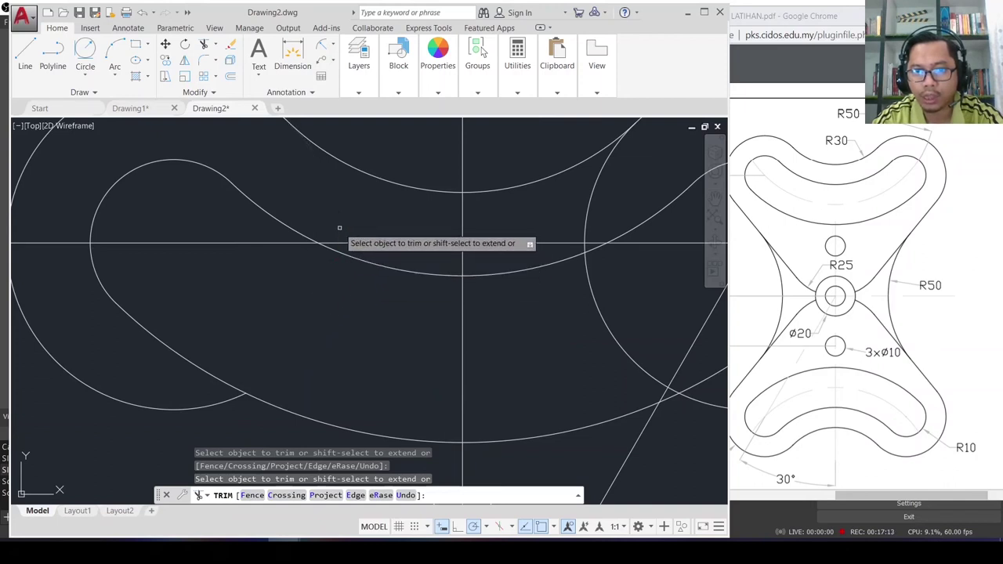
{"action": "scroll", "coordinate": [409, 308], "scroll_direction": "down", "scroll_amount": 3}
{"action": "scroll", "coordinate": [409, 314], "scroll_direction": "down", "scroll_amount": 2}
{"action": "middle_click_drag", "start_coordinate": [410, 313], "coordinate": [329, 314]}
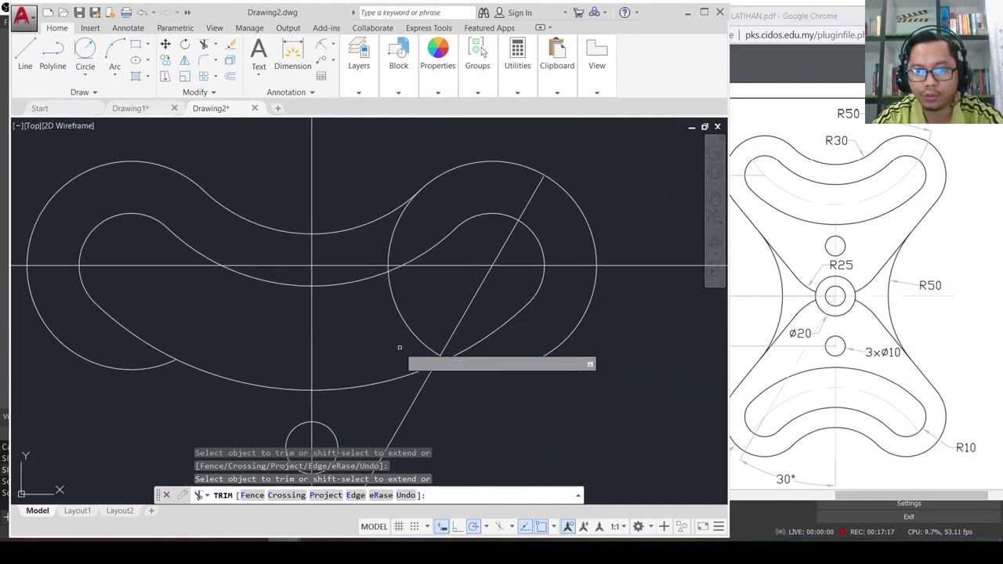
{"action": "scroll", "coordinate": [419, 347], "scroll_direction": "up", "scroll_amount": 2}
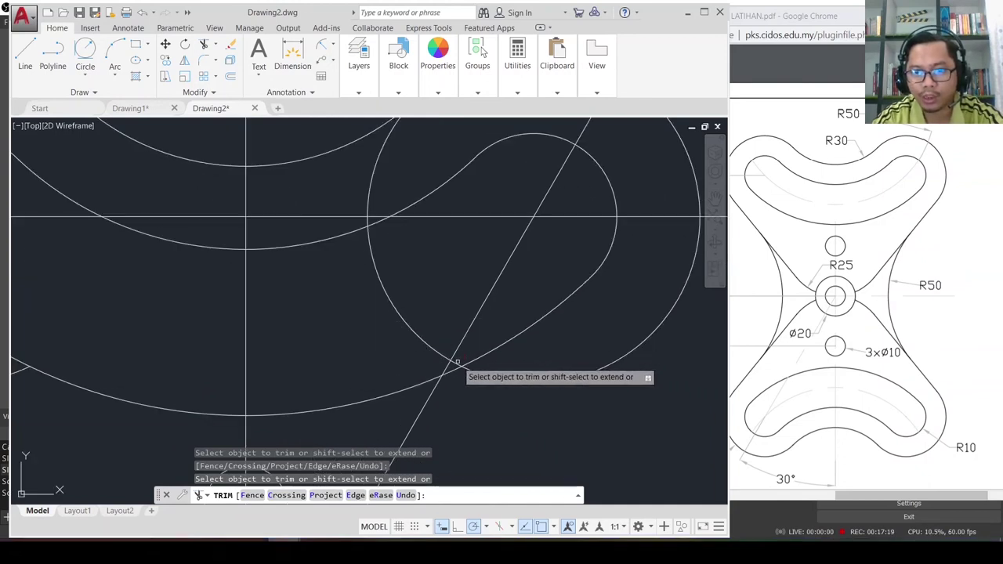
{"action": "left_click", "coordinate": [451, 360]}
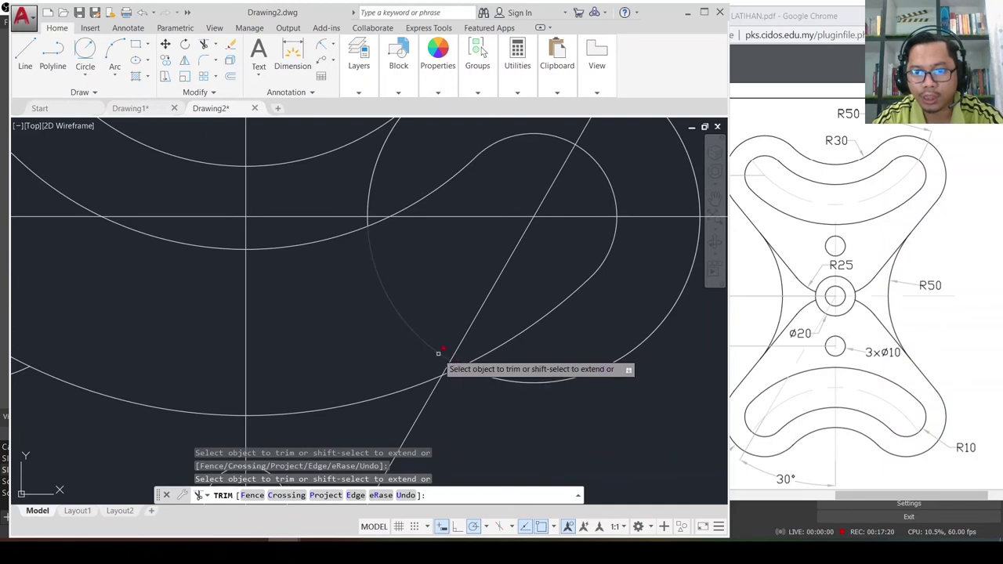
{"action": "left_click", "coordinate": [367, 202]}
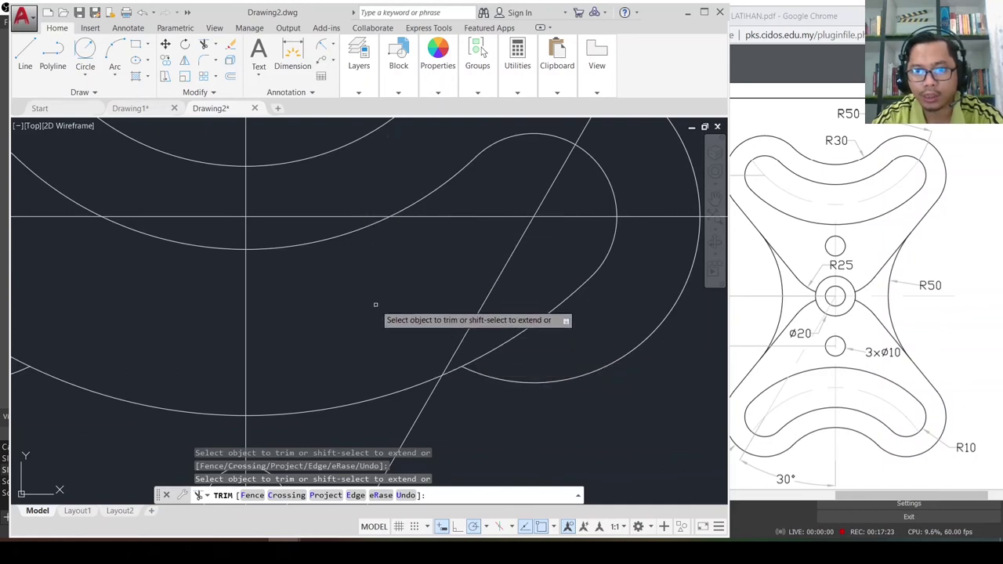
{"action": "scroll", "coordinate": [375, 306], "scroll_direction": "down", "scroll_amount": 4}
{"action": "middle_click_drag", "start_coordinate": [375, 306], "coordinate": [391, 281]}
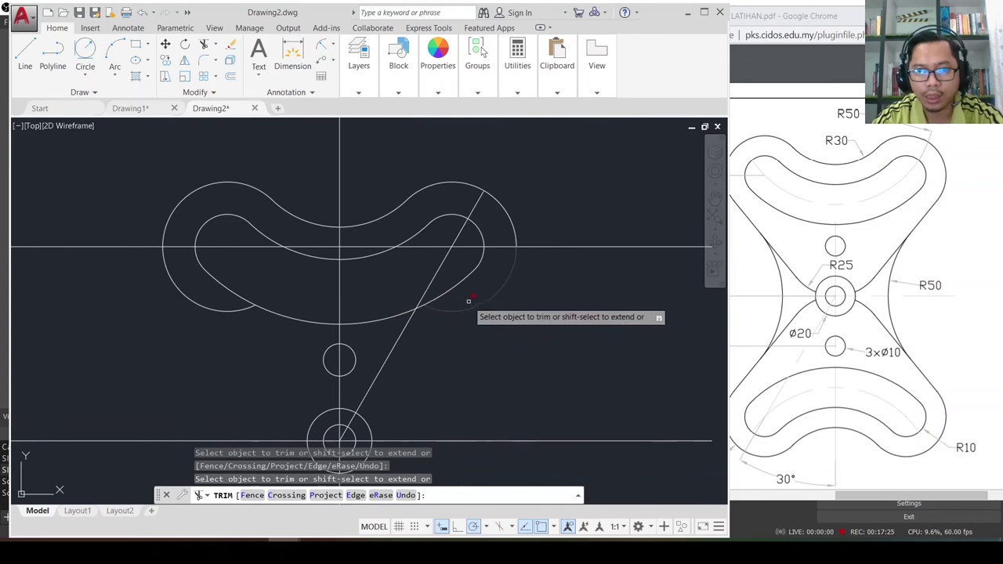
{"action": "middle_click_drag", "start_coordinate": [444, 389], "coordinate": [457, 311]}
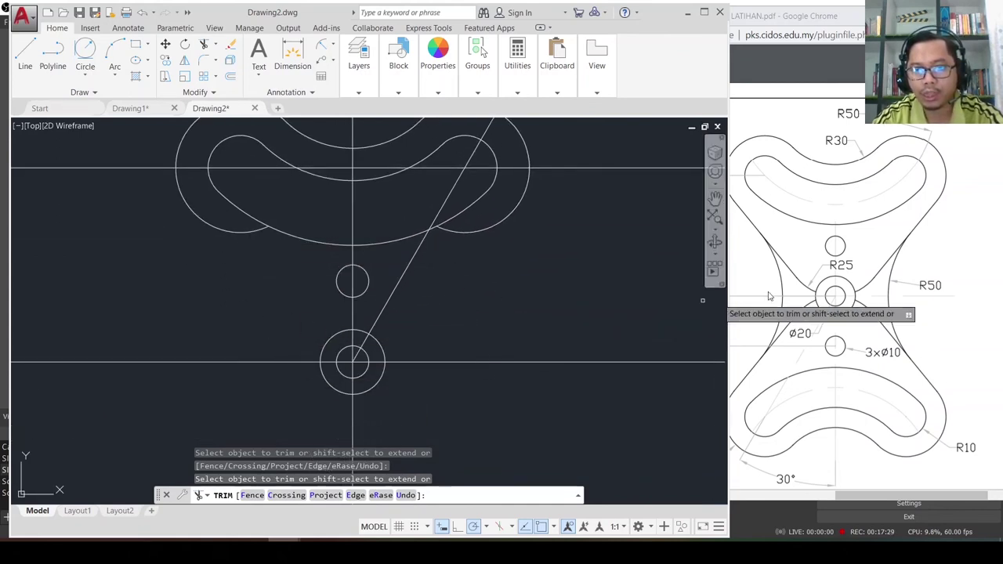
Step: Offset the lower horizontal centre line 25 units upward
{"action": "left_click", "coordinate": [757, 227]}
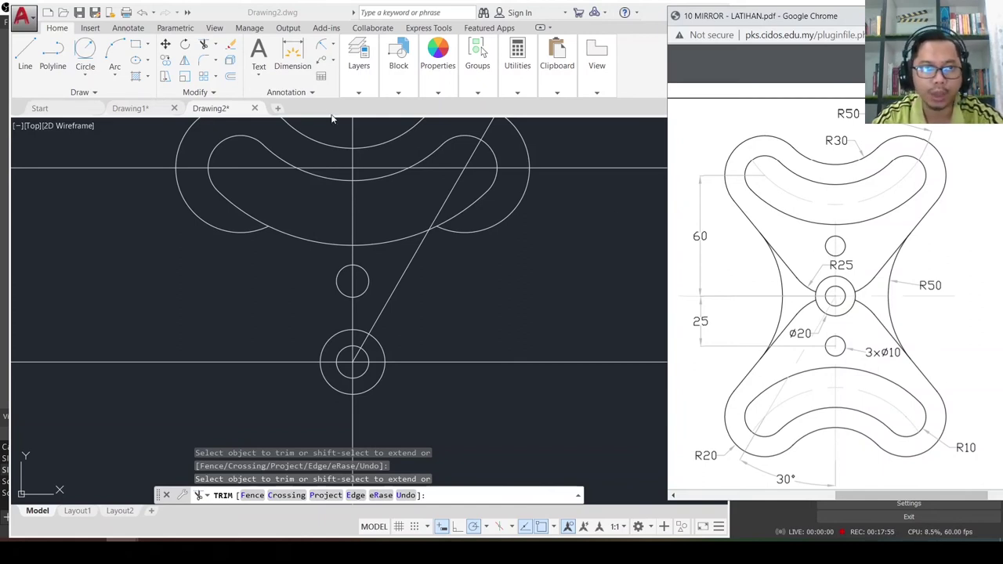
{"action": "left_click", "coordinate": [232, 86]}
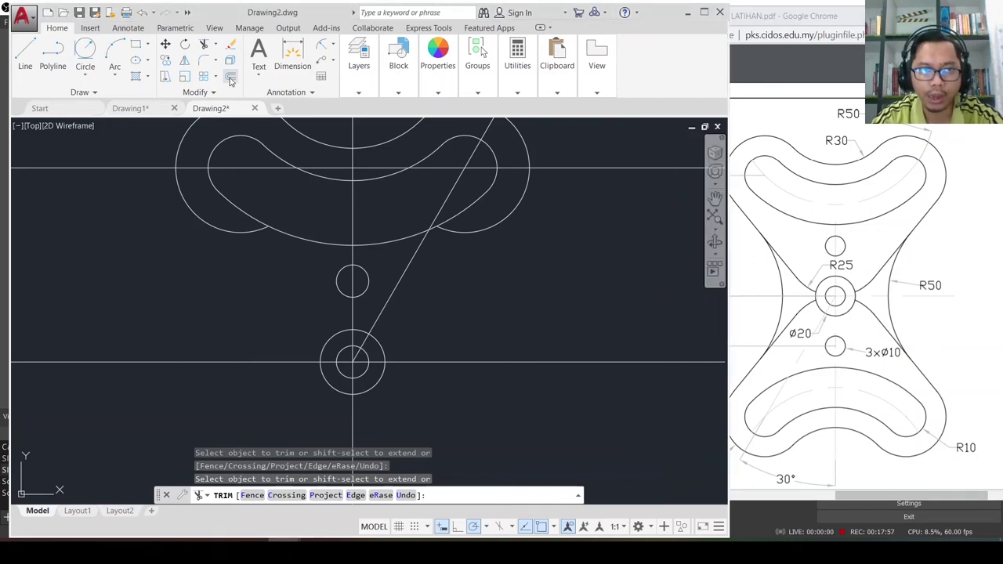
{"action": "left_click", "coordinate": [231, 79]}
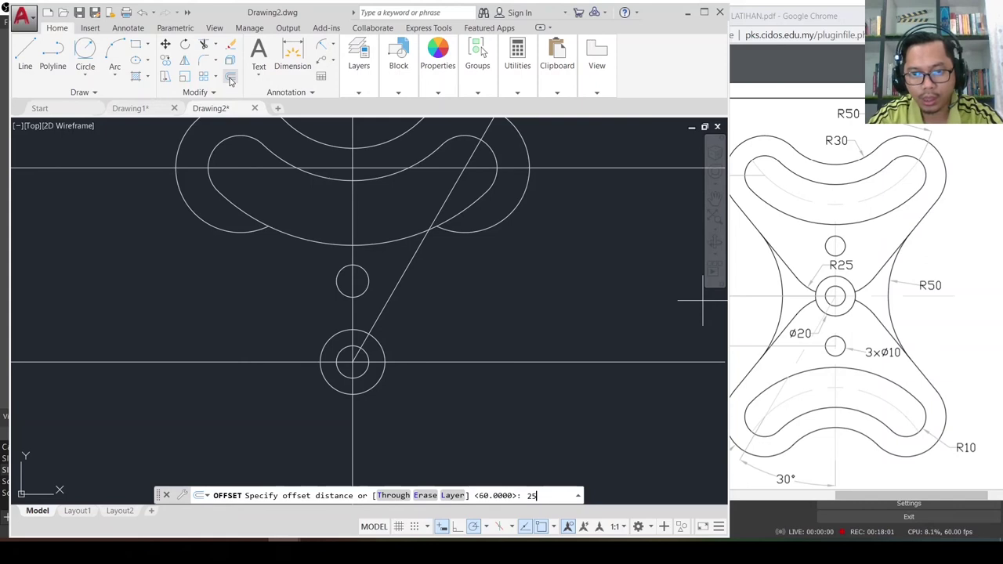
{"action": "key", "text": "Return"}
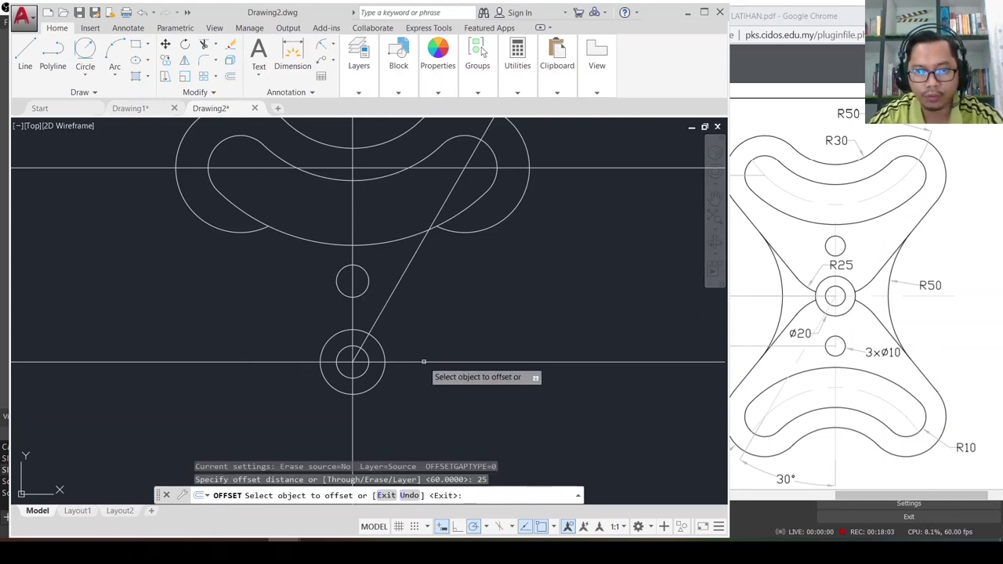
{"action": "left_click", "coordinate": [423, 362]}
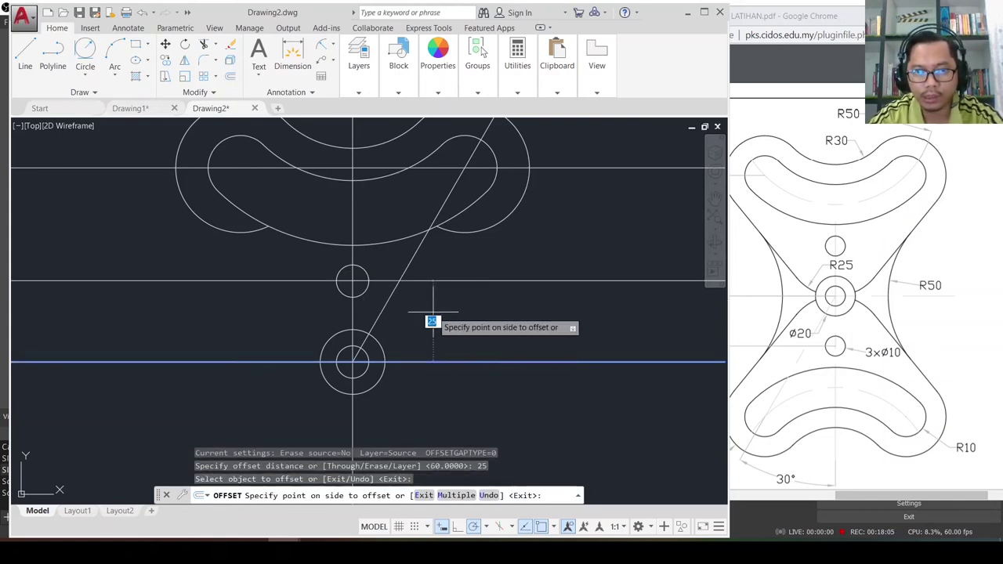
{"action": "left_click", "coordinate": [432, 322]}
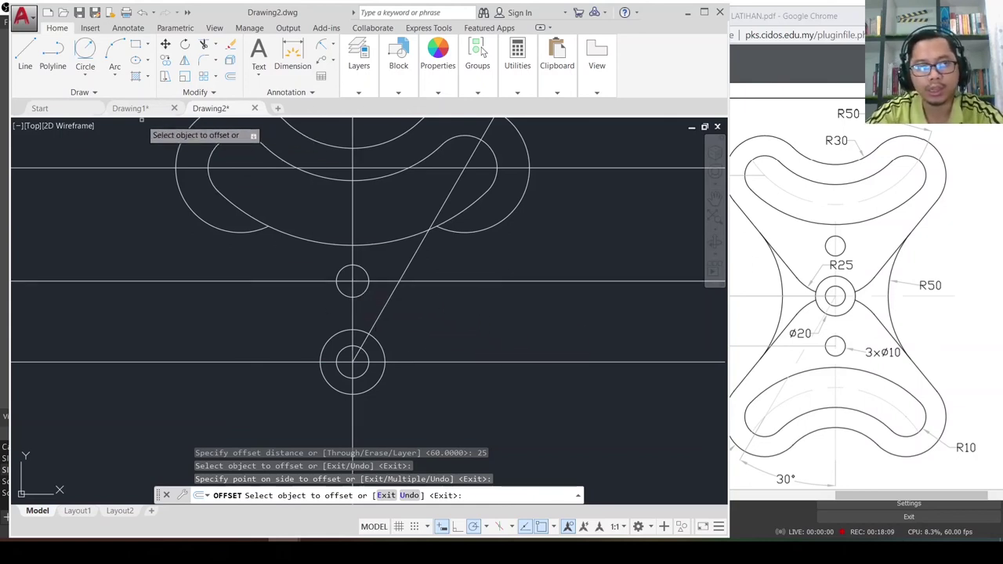
Step: Draw a radius-25 circle centred on the small hole's centre
{"action": "left_click", "coordinate": [86, 73]}
{"action": "left_click", "coordinate": [90, 98]}
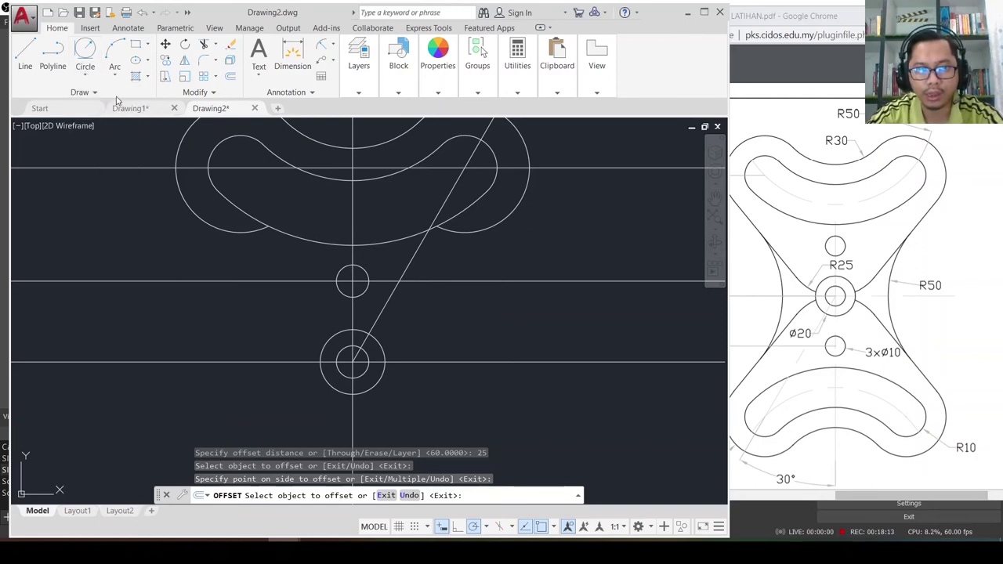
{"action": "left_click", "coordinate": [353, 281]}
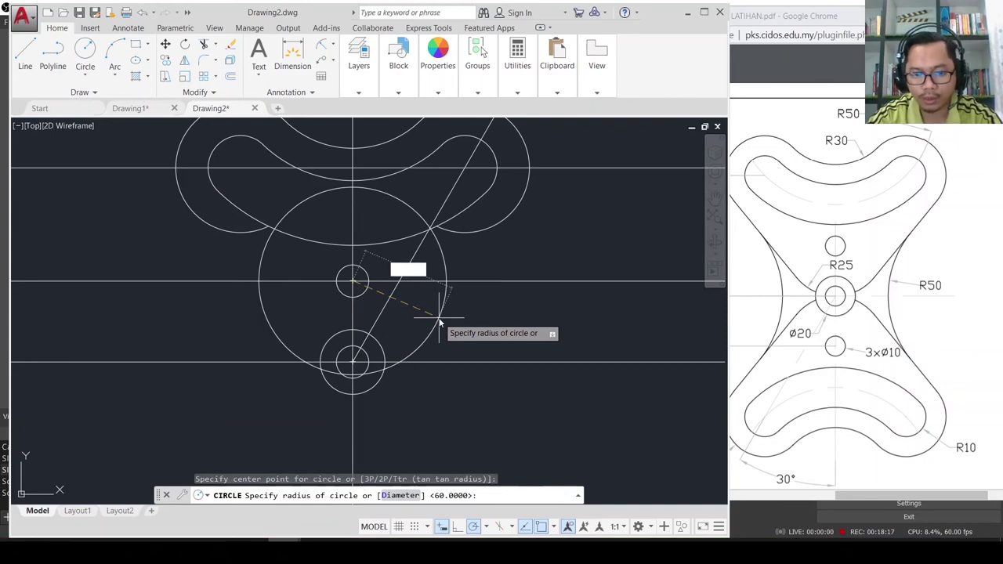
{"action": "type", "text": "25"}
{"action": "key", "text": "Return"}
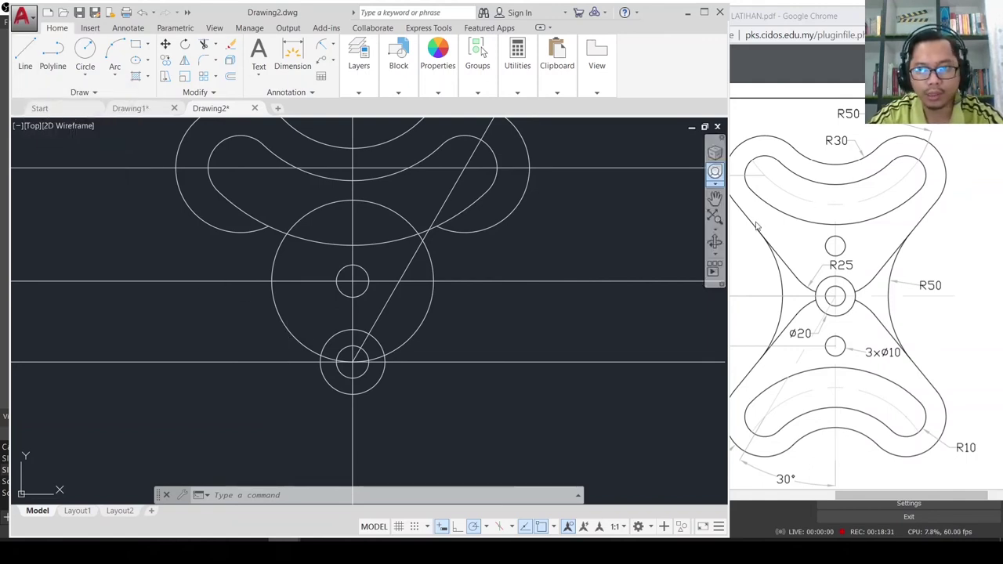
{"action": "left_click", "coordinate": [26, 57]}
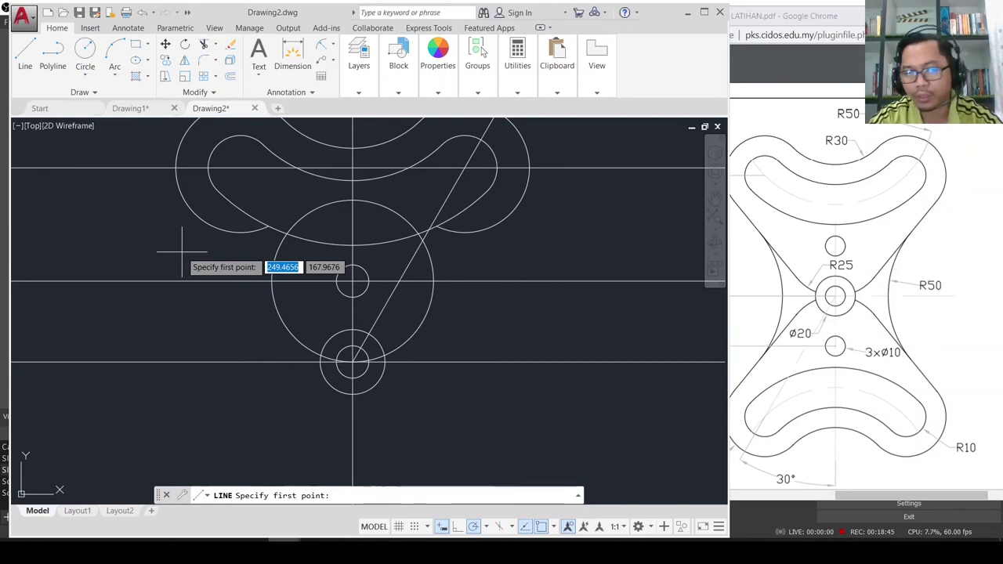
Step: Draw the left line tangent to the upper-left lobe outline and the radius-25 circle
{"action": "right_click", "coordinate": [181, 252], "text": "shift"}
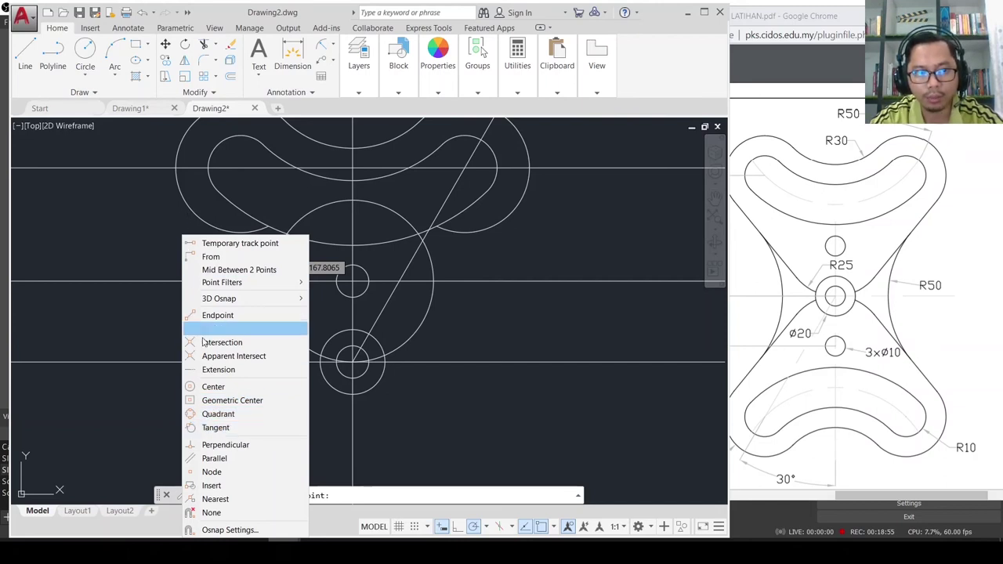
{"action": "left_click", "coordinate": [215, 428]}
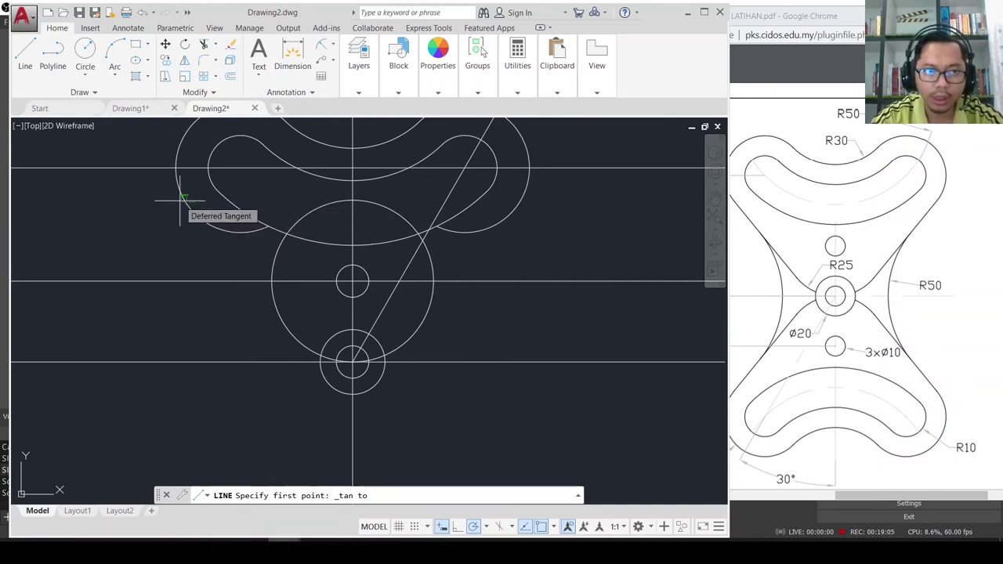
{"action": "left_click", "coordinate": [180, 200]}
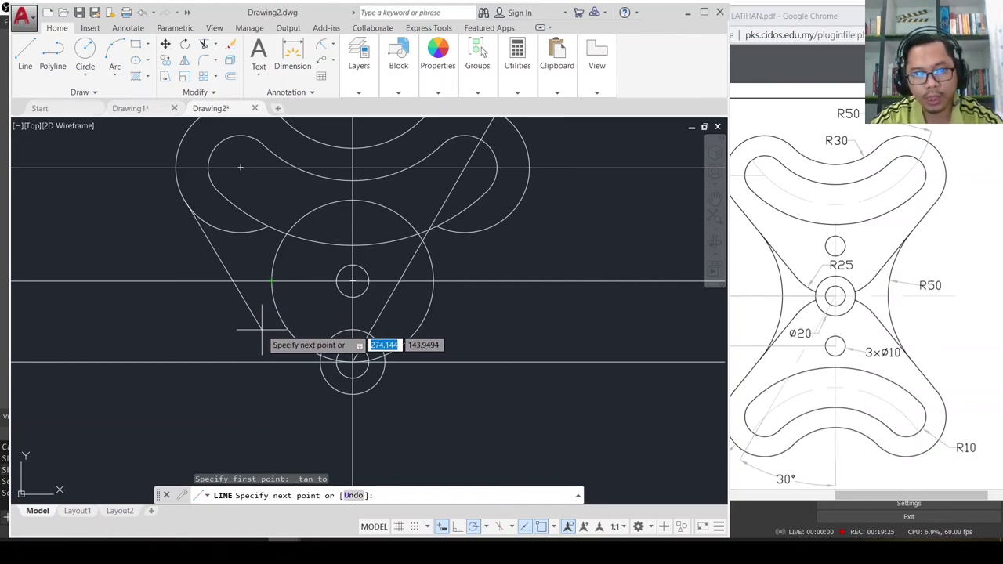
{"action": "right_click", "coordinate": [262, 330], "text": "shift"}
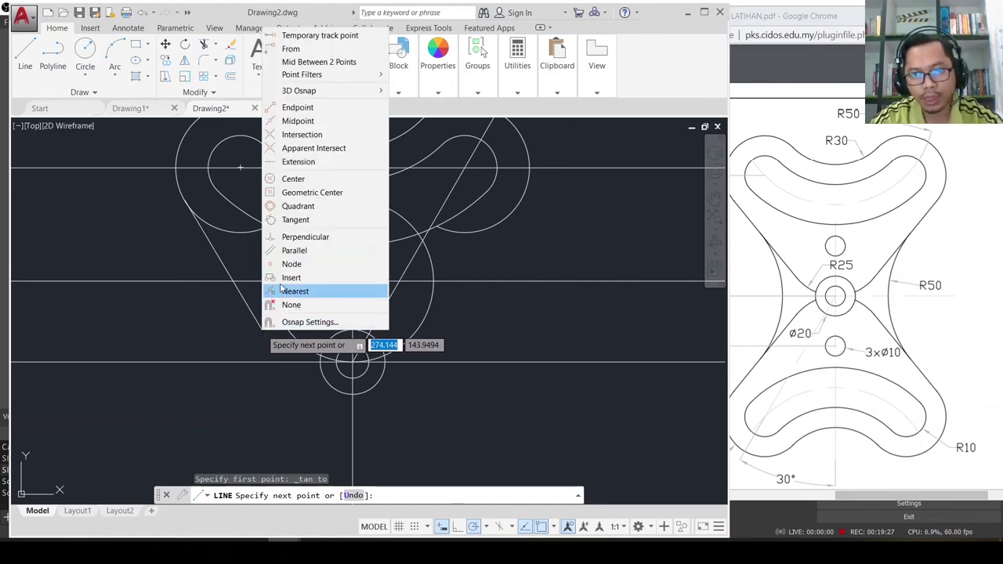
{"action": "left_click", "coordinate": [298, 220]}
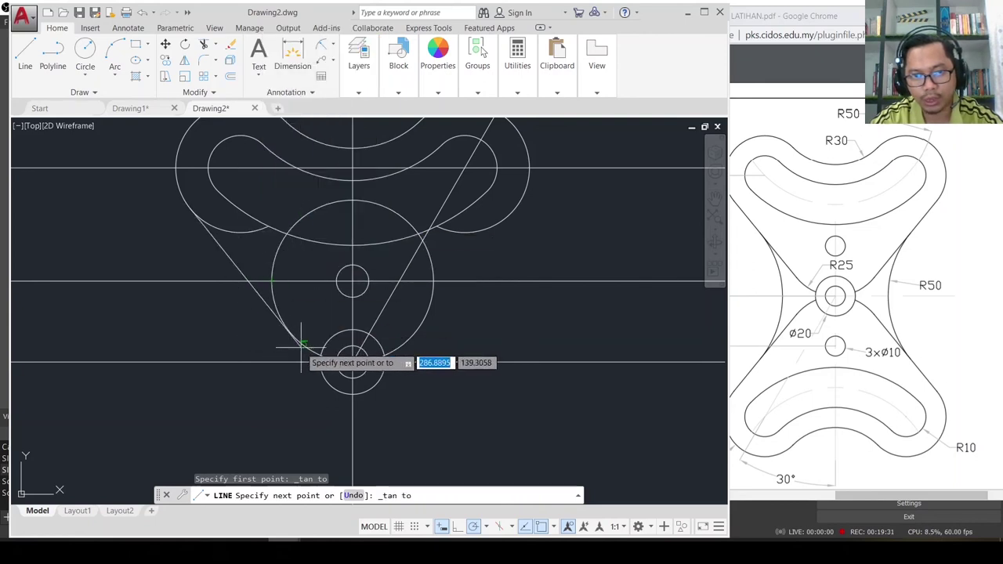
{"action": "left_click", "coordinate": [279, 346]}
{"action": "key", "text": "Escape"}
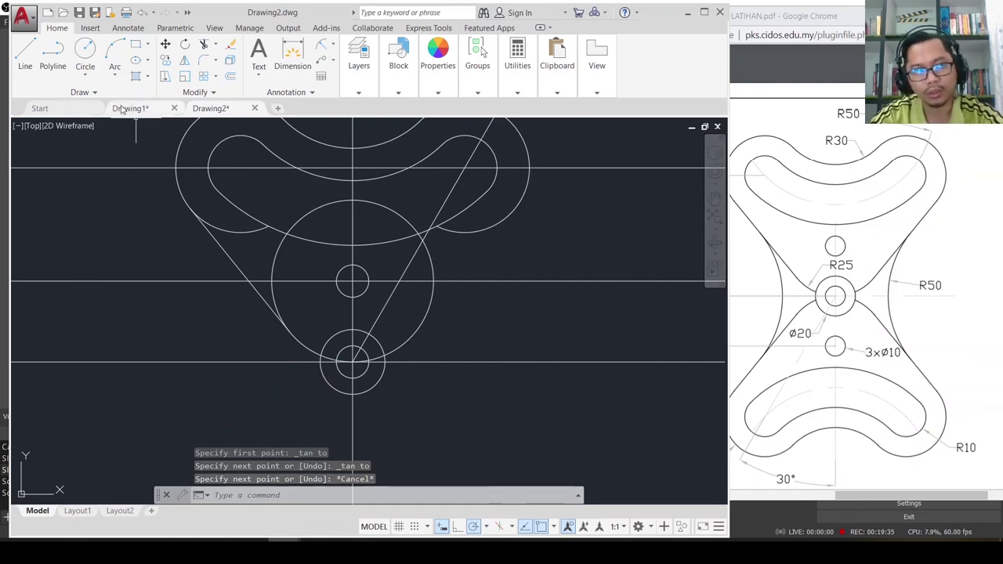
Step: Draw the right line tangent to the upper-right lobe outline and the radius-25 circle
{"action": "left_click", "coordinate": [27, 50]}
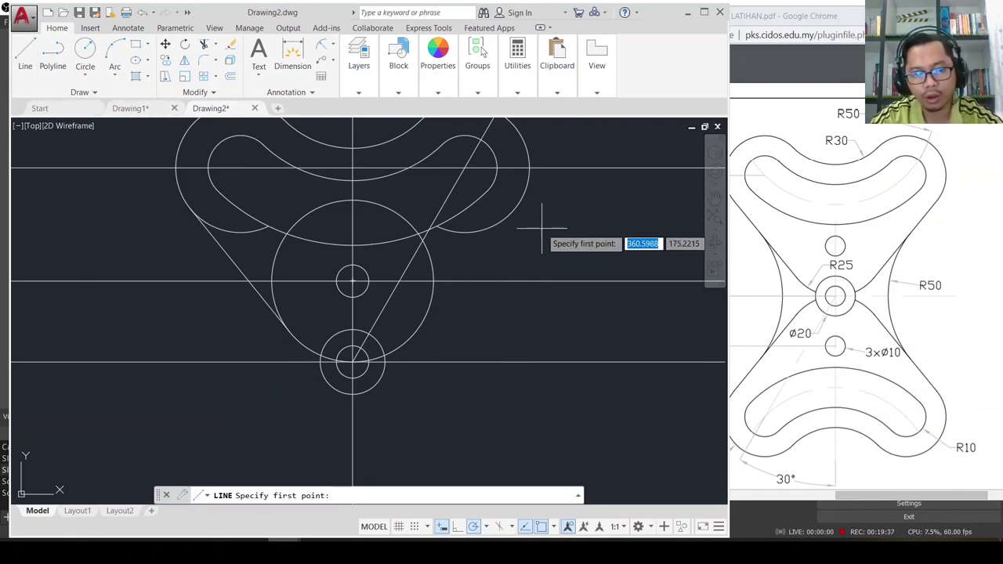
{"action": "right_click", "coordinate": [542, 231], "text": "shift"}
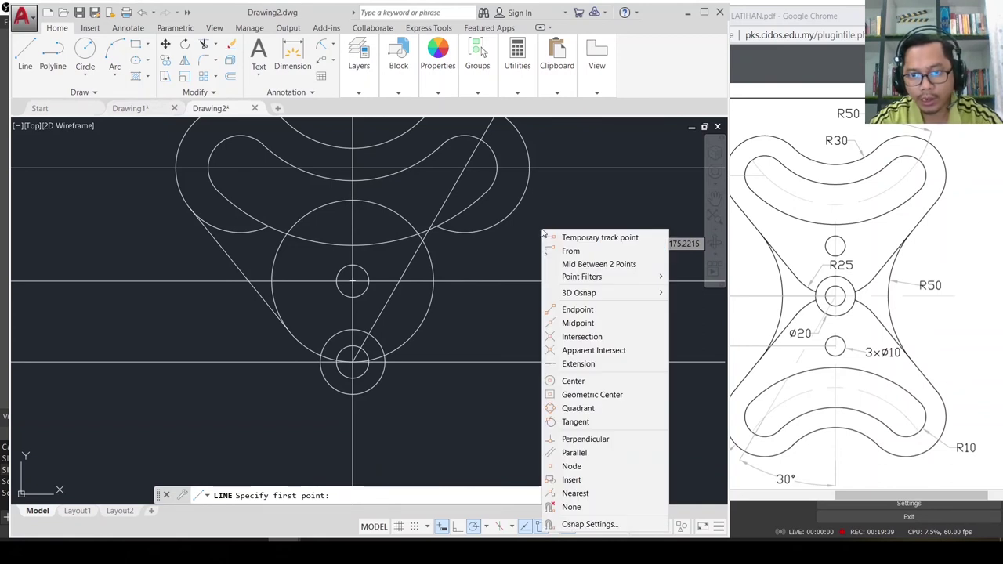
{"action": "left_click", "coordinate": [576, 422]}
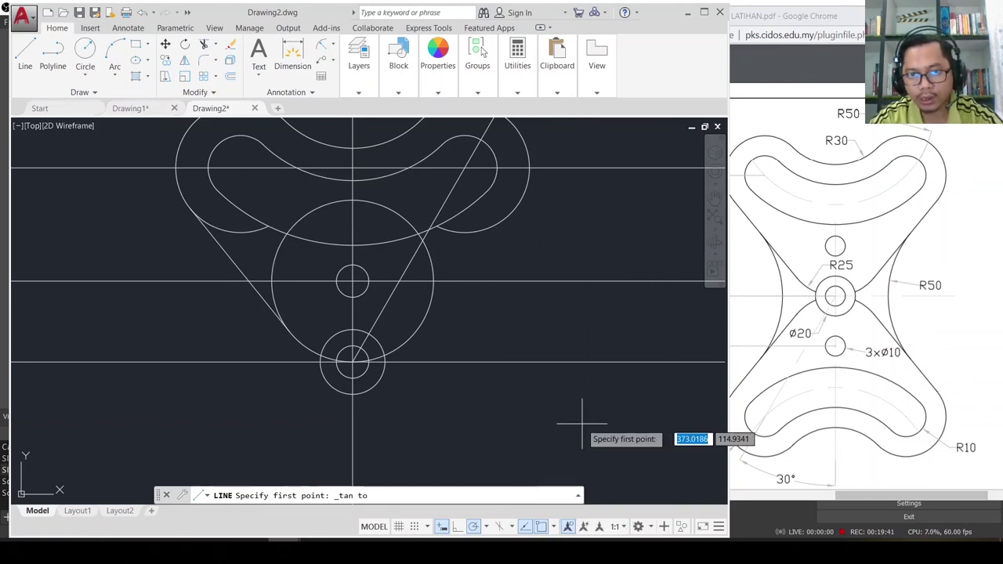
{"action": "left_click", "coordinate": [514, 213]}
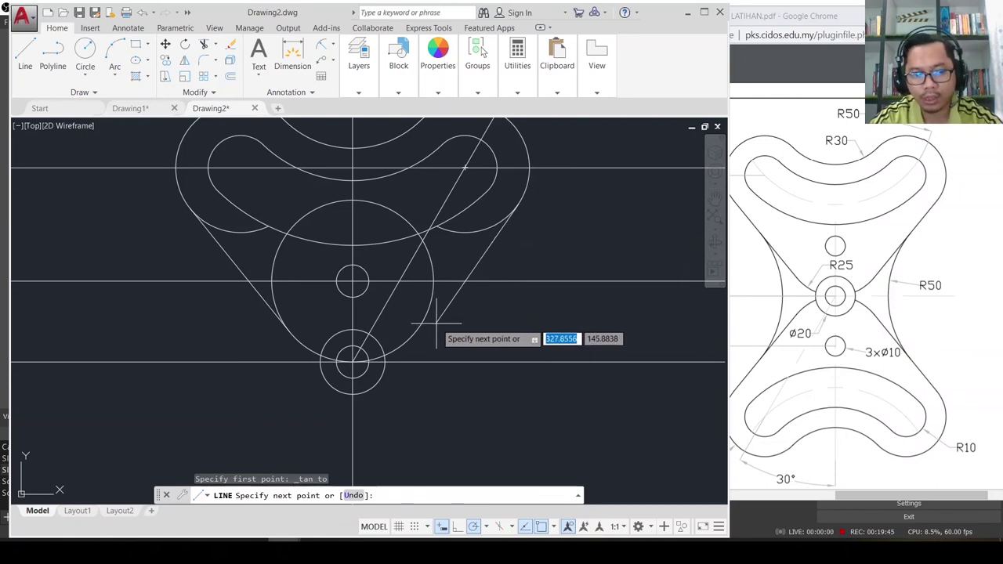
{"action": "right_click", "coordinate": [439, 329], "text": "shift"}
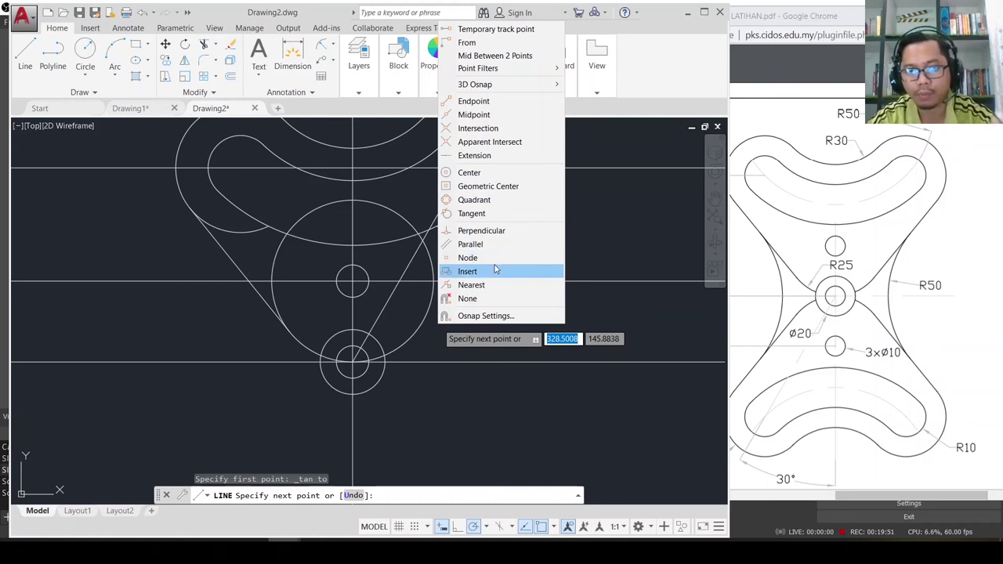
{"action": "left_click", "coordinate": [481, 214]}
{"action": "left_click", "coordinate": [415, 331]}
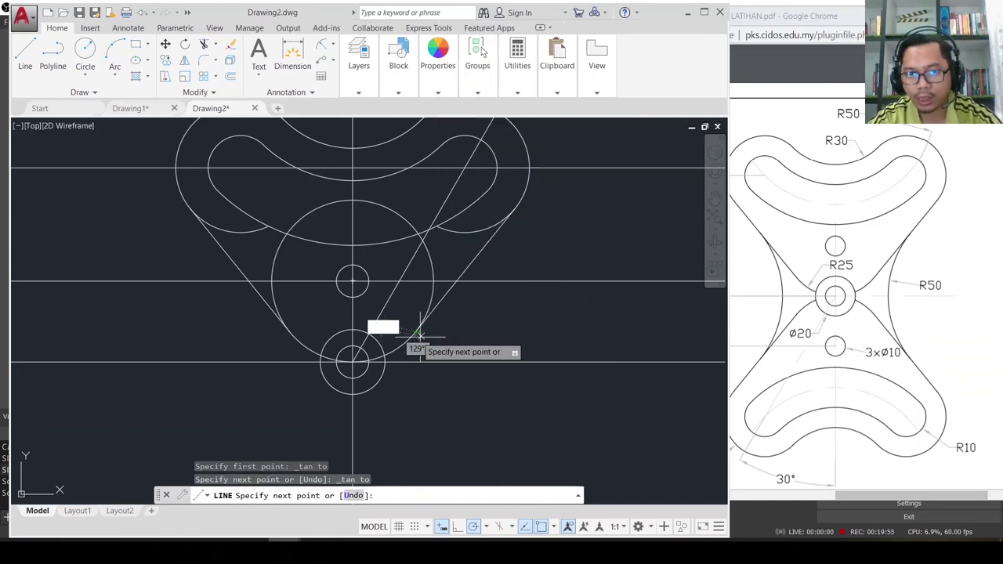
{"action": "key", "text": "Escape"}
{"action": "middle_click_drag", "start_coordinate": [513, 262], "coordinate": [532, 277]}
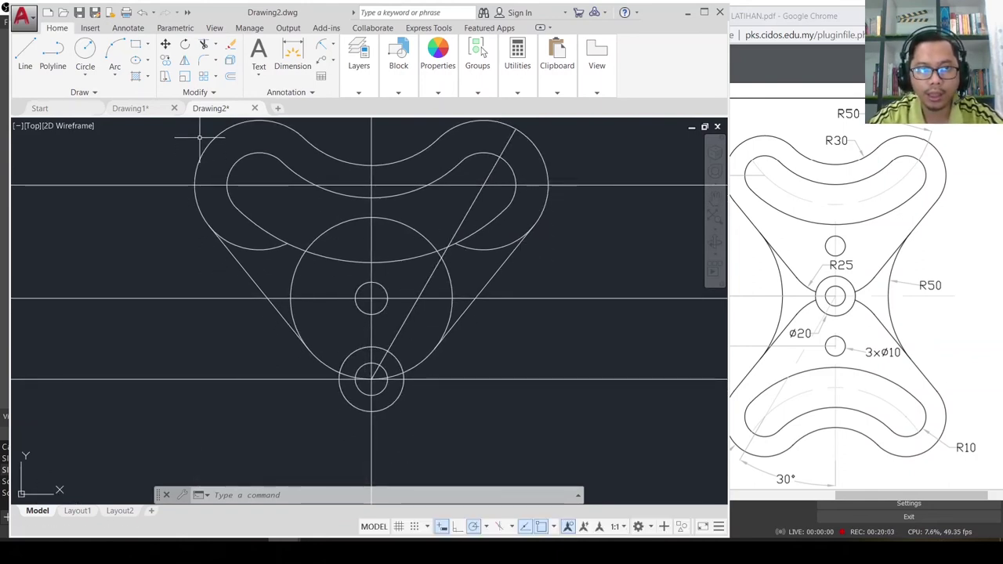
Step: Trim the stray arc pieces beside the diagonal lines and the large circle's upper-left arc
{"action": "left_click", "coordinate": [203, 44]}
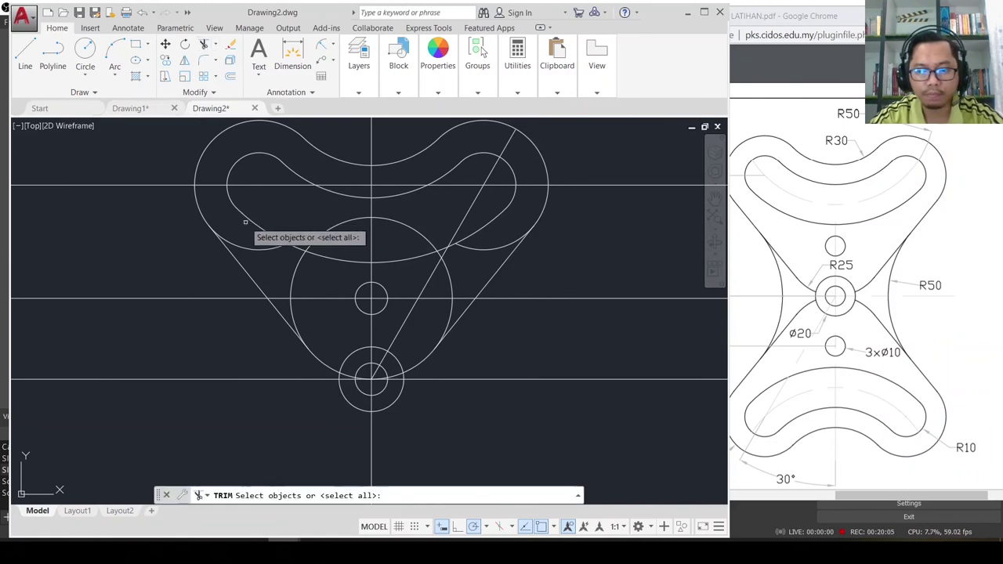
{"action": "key", "text": "Return"}
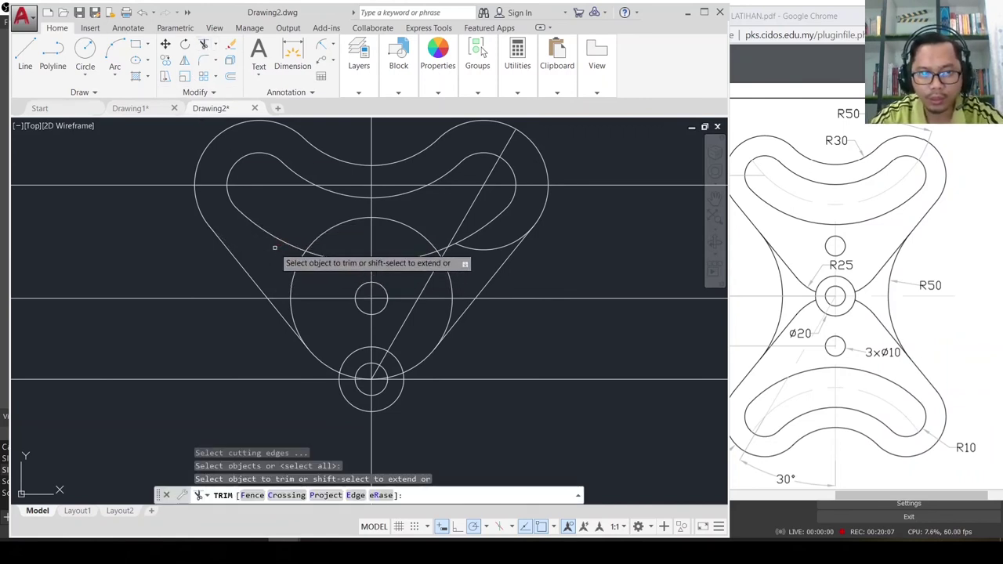
{"action": "left_click", "coordinate": [274, 248]}
{"action": "left_click", "coordinate": [438, 249]}
{"action": "left_click", "coordinate": [403, 225]}
{"action": "left_click", "coordinate": [343, 224]}
{"action": "left_click", "coordinate": [295, 310]}
Step: Trim the large circle's right arc and the leftover outer arc below the right lobe
{"action": "scroll", "coordinate": [437, 254], "scroll_direction": "up", "scroll_amount": 2}
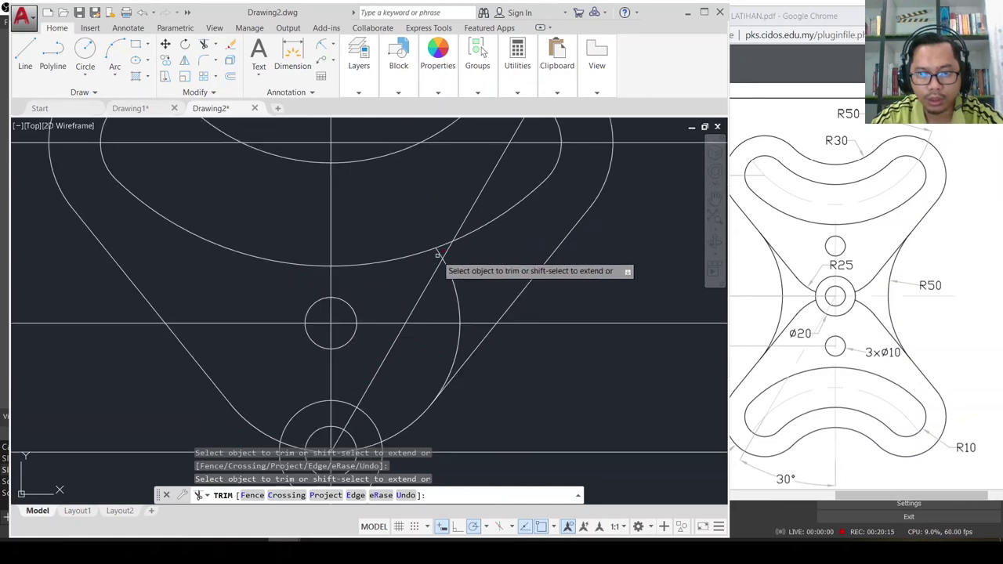
{"action": "left_click", "coordinate": [438, 252]}
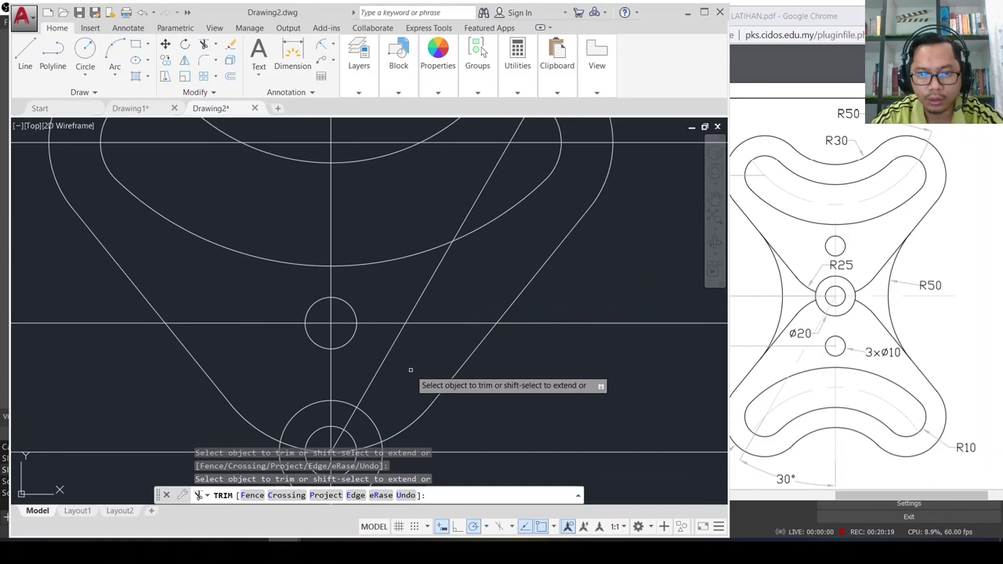
{"action": "scroll", "coordinate": [410, 372], "scroll_direction": "up", "scroll_amount": 2}
{"action": "scroll", "coordinate": [409, 374], "scroll_direction": "down", "scroll_amount": 4}
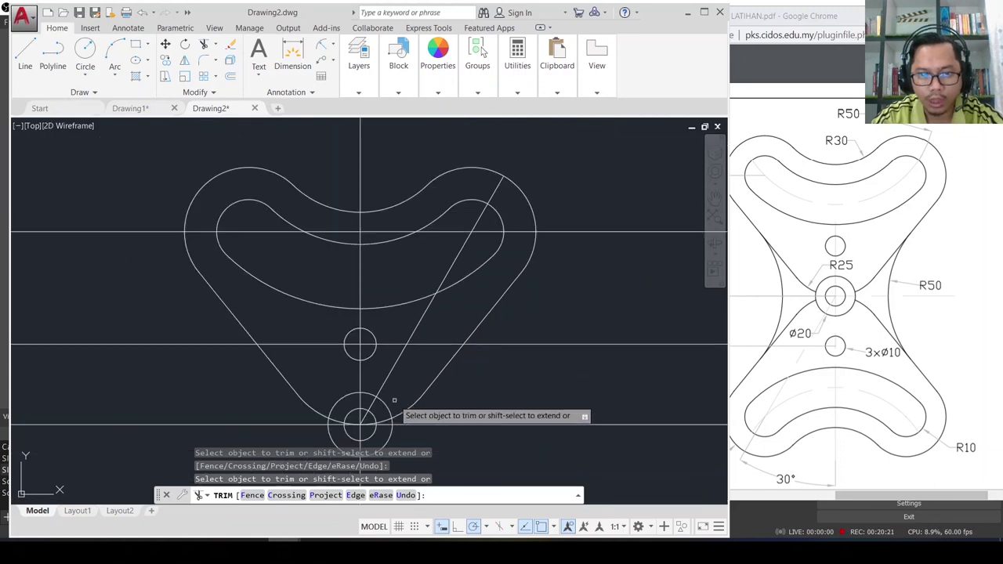
{"action": "scroll", "coordinate": [386, 423], "scroll_direction": "down", "scroll_amount": 2}
{"action": "scroll", "coordinate": [384, 419], "scroll_direction": "up", "scroll_amount": 4}
{"action": "scroll", "coordinate": [382, 411], "scroll_direction": "up", "scroll_amount": 3}
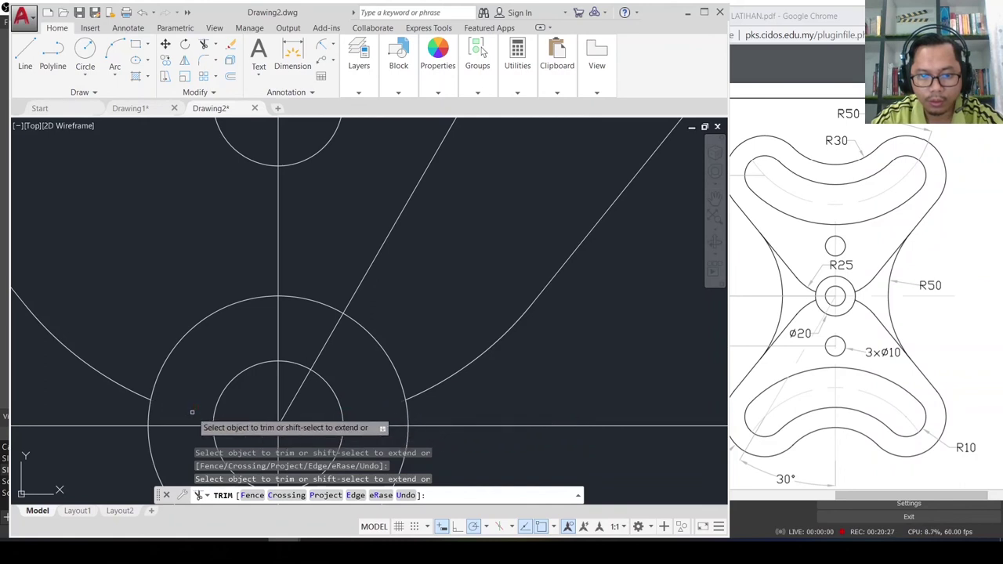
{"action": "scroll", "coordinate": [355, 398], "scroll_direction": "down", "scroll_amount": 4}
{"action": "scroll", "coordinate": [353, 399], "scroll_direction": "down", "scroll_amount": 2}
{"action": "scroll", "coordinate": [345, 399], "scroll_direction": "down", "scroll_amount": 3}
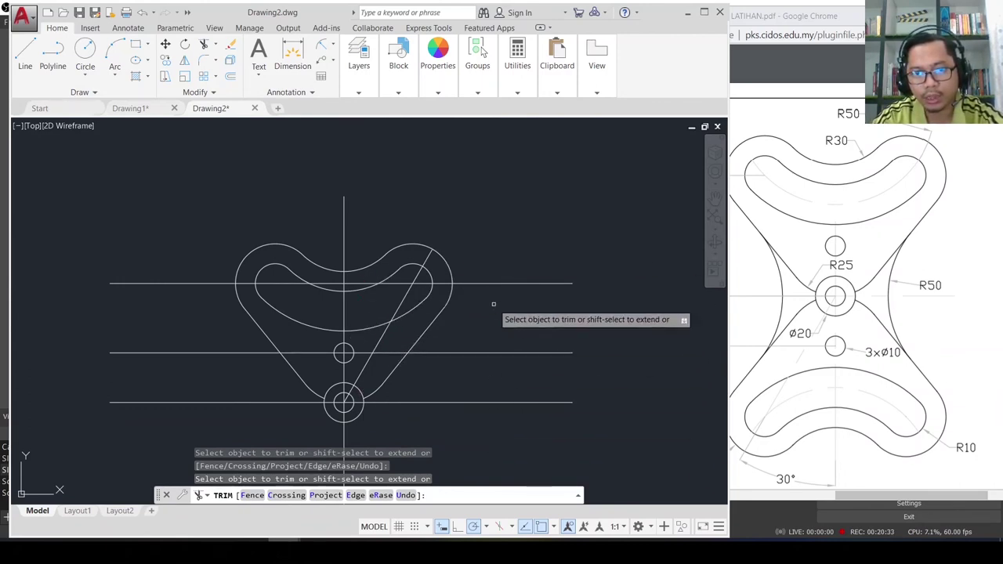
{"action": "scroll", "coordinate": [424, 325], "scroll_direction": "up", "scroll_amount": 1}
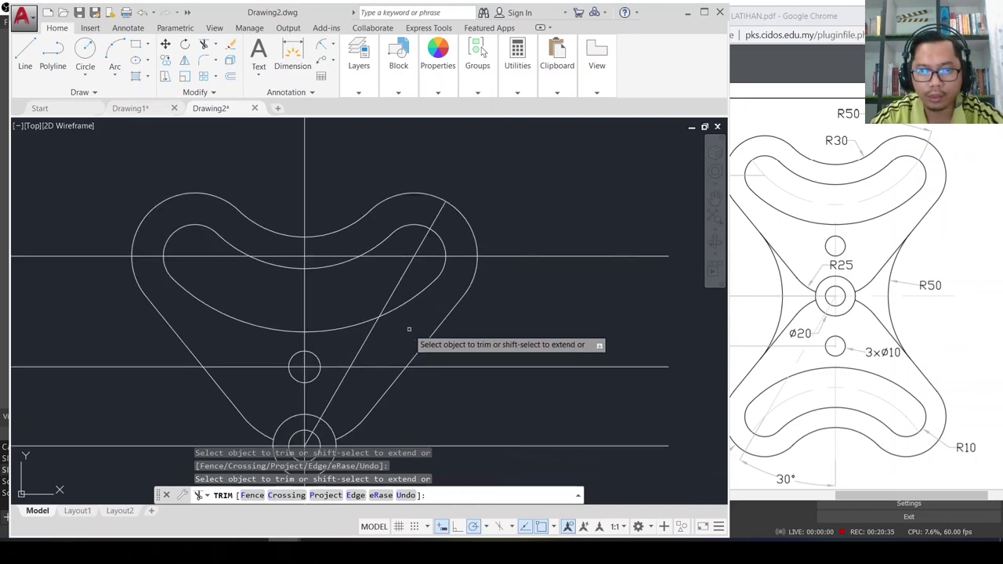
{"action": "scroll", "coordinate": [409, 329], "scroll_direction": "down", "scroll_amount": 1}
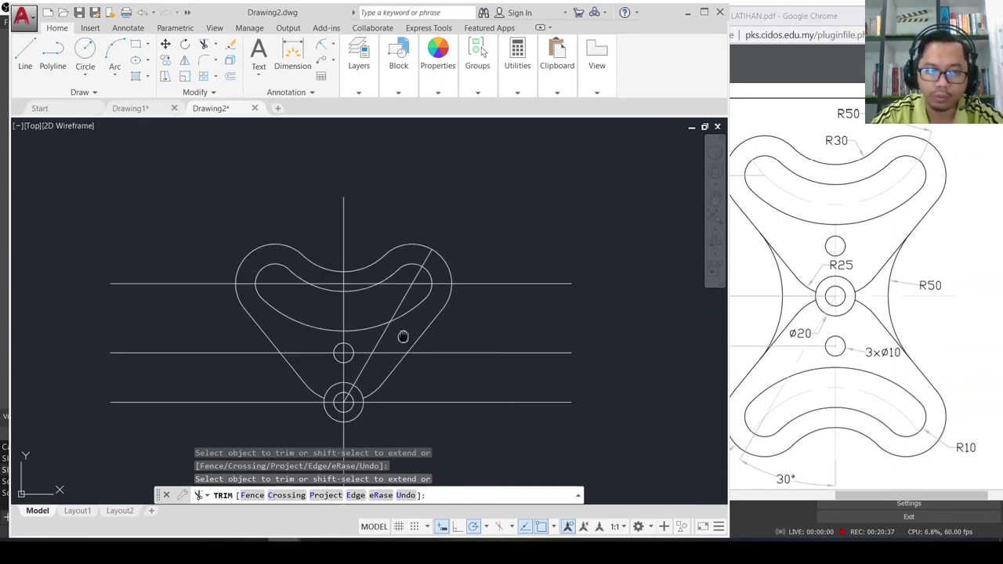
{"action": "scroll", "coordinate": [403, 335], "scroll_direction": "down", "scroll_amount": 1}
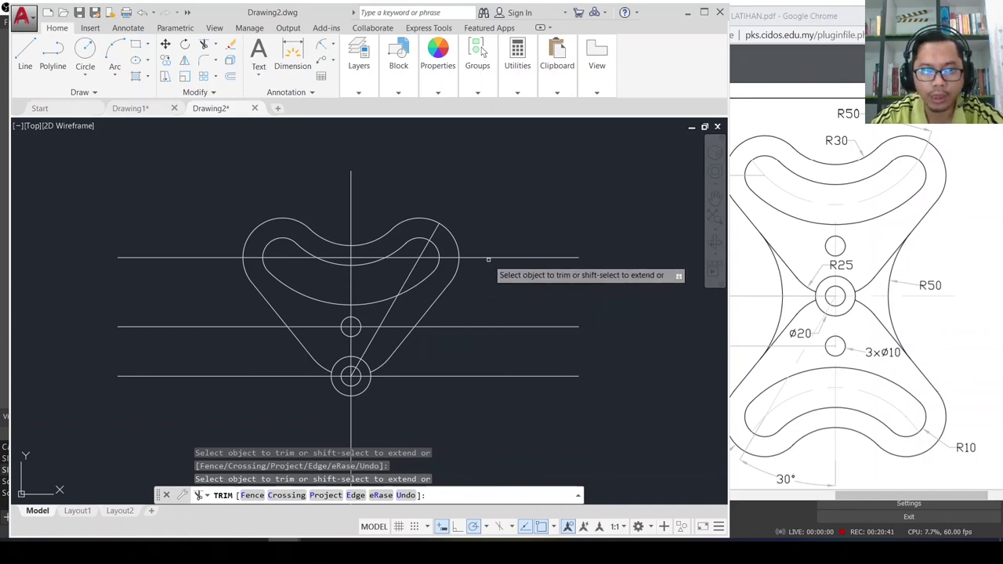
{"action": "scroll", "coordinate": [409, 317], "scroll_direction": "up", "scroll_amount": 2}
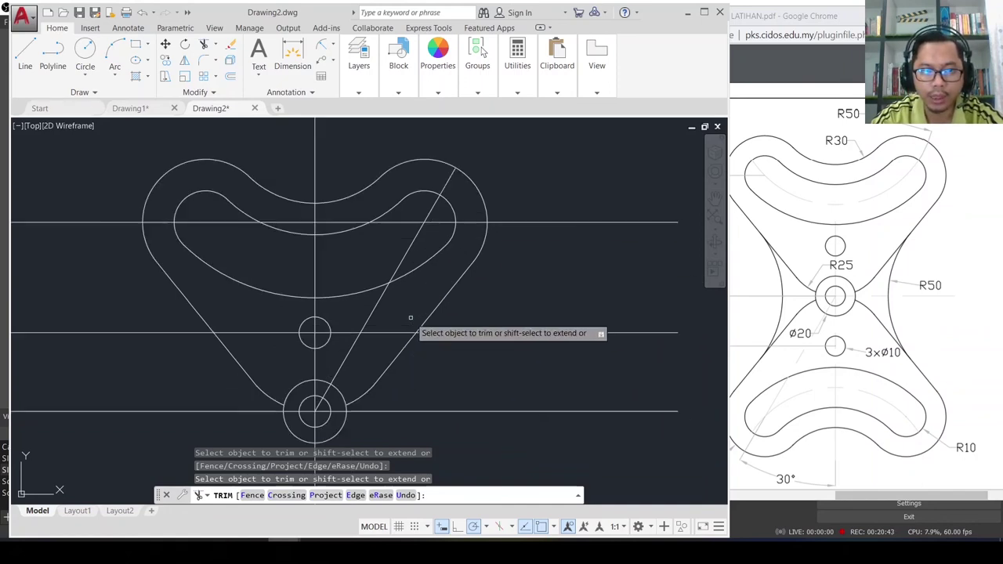
{"action": "scroll", "coordinate": [410, 317], "scroll_direction": "down", "scroll_amount": 2}
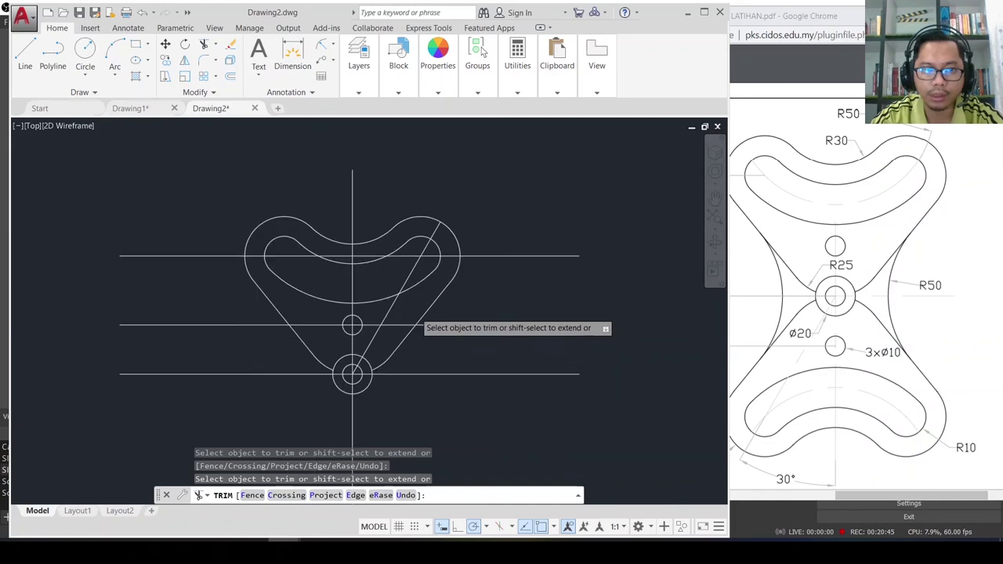
{"action": "left_click", "coordinate": [423, 312]}
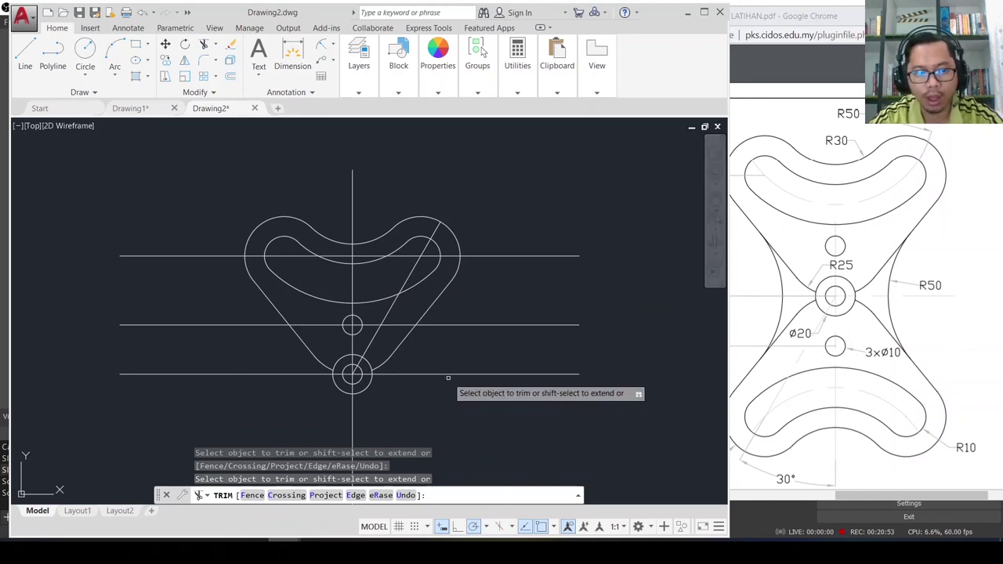
{"action": "key", "text": "Escape"}
Step: Pan the view slightly right to frame the clean upper plate half
{"action": "mouse_move", "coordinate": [448, 361]}
{"action": "middle_mouse_down"}
{"action": "mouse_move", "coordinate": [478, 365]}
{"action": "mouse_move", "coordinate": [474, 311]}
{"action": "middle_mouse_up"}
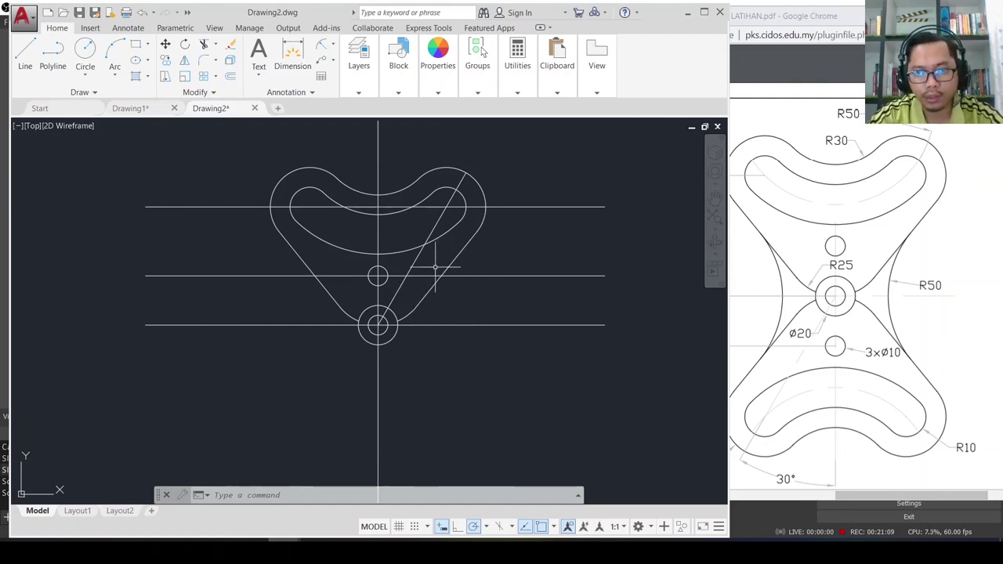
{"action": "scroll", "coordinate": [392, 324], "scroll_direction": "down", "scroll_amount": 1}
{"action": "scroll", "coordinate": [407, 327], "scroll_direction": "up", "scroll_amount": 1}
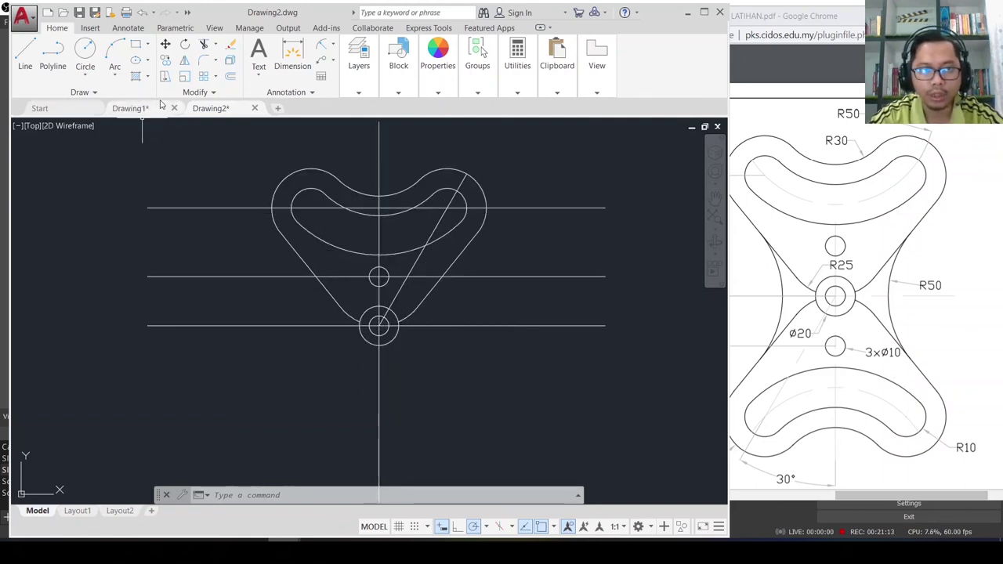
Step: Start MIRROR and select the 12 upper-half objects: outer arcs, slanted edges, slot arcs, small circle
{"action": "left_click", "coordinate": [187, 66]}
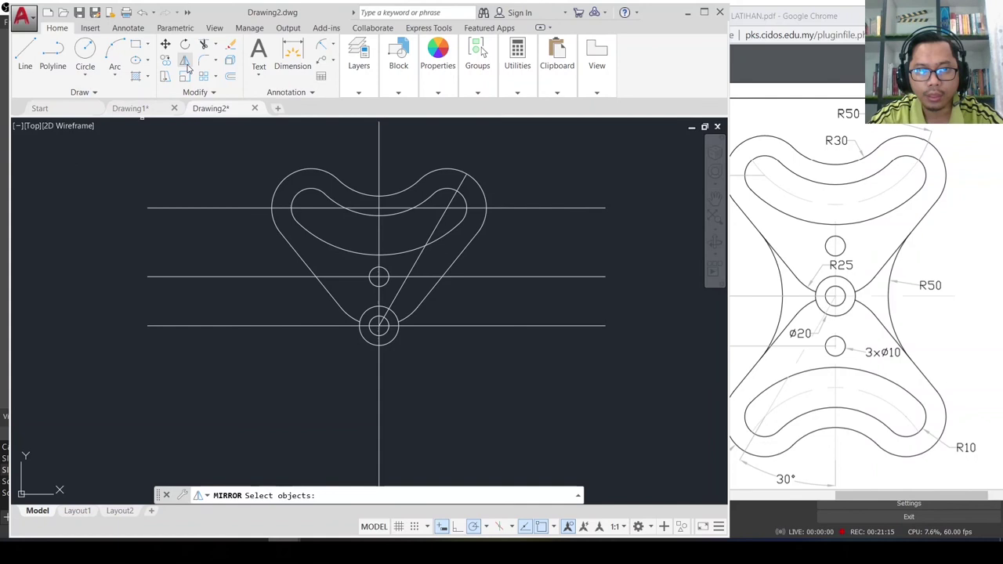
{"action": "left_click", "coordinate": [290, 176]}
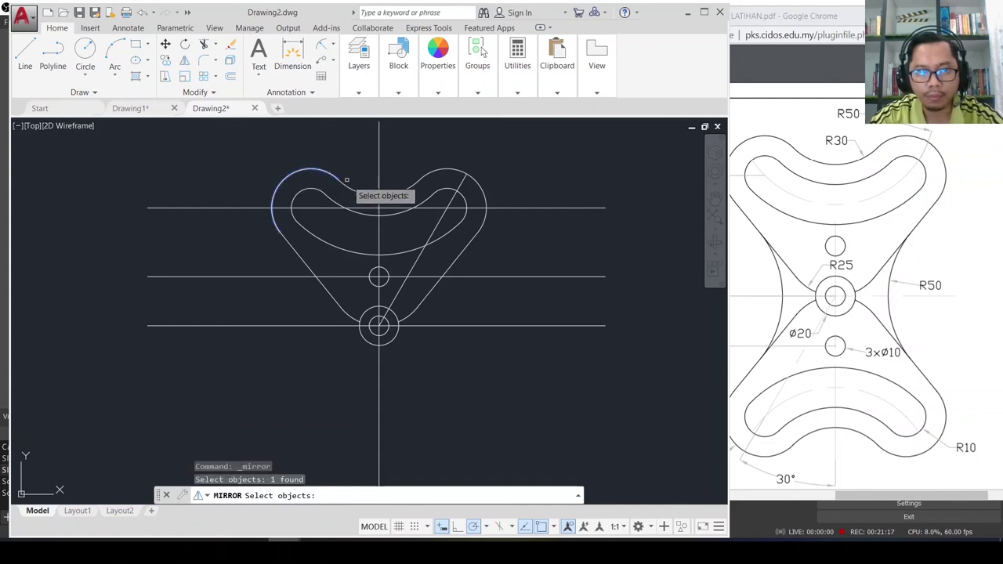
{"action": "left_click", "coordinate": [354, 188]}
{"action": "left_click", "coordinate": [427, 174]}
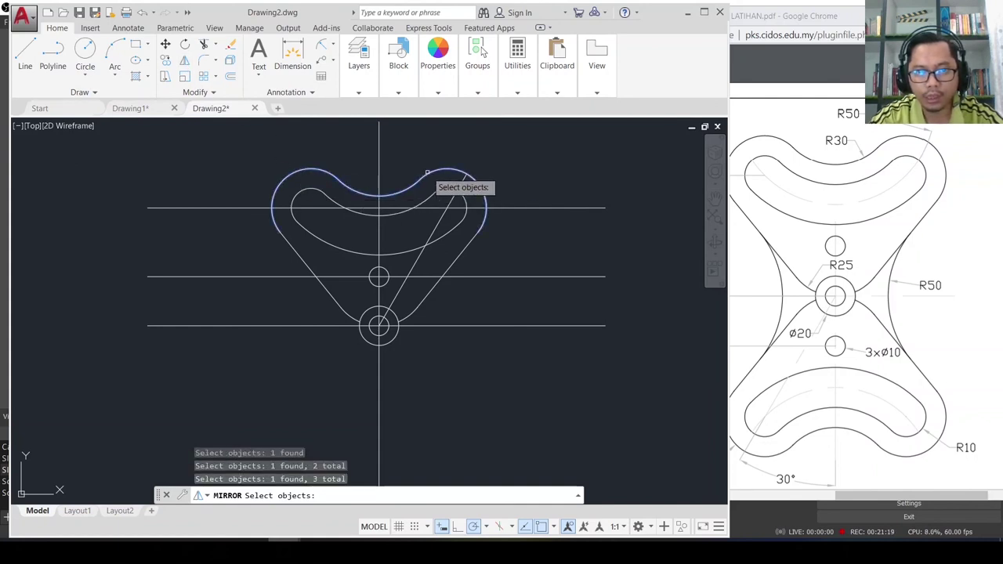
{"action": "left_click", "coordinate": [471, 242]}
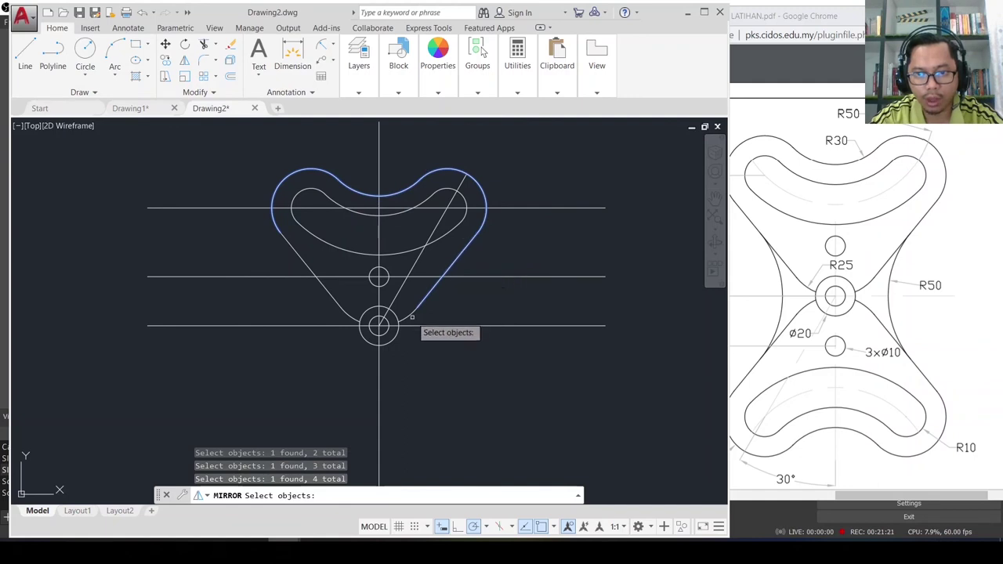
{"action": "left_click", "coordinate": [349, 318]}
{"action": "left_click", "coordinate": [379, 269]}
{"action": "left_click", "coordinate": [327, 241]}
{"action": "left_click", "coordinate": [329, 202]}
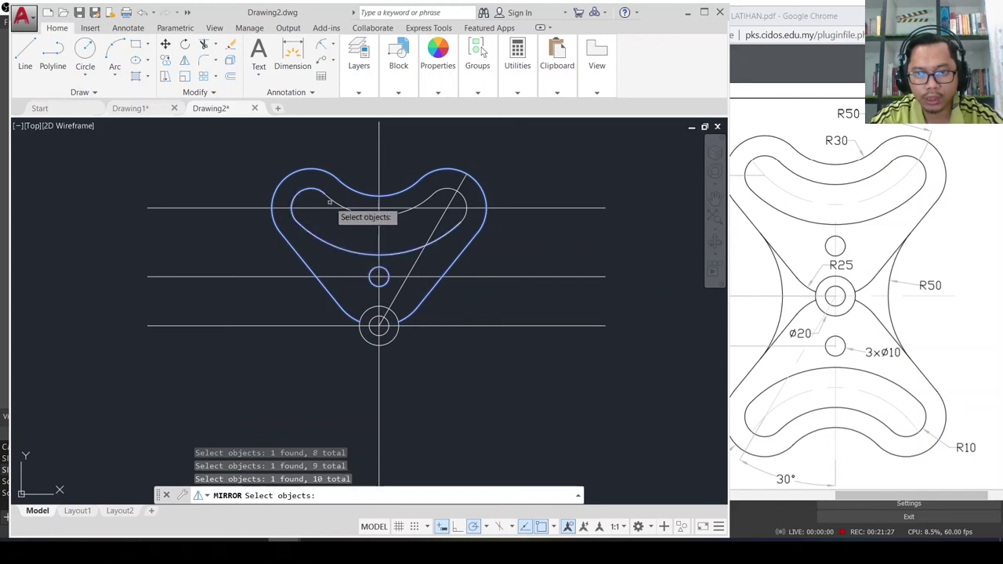
{"action": "left_click", "coordinate": [329, 202]}
{"action": "left_click", "coordinate": [440, 189]}
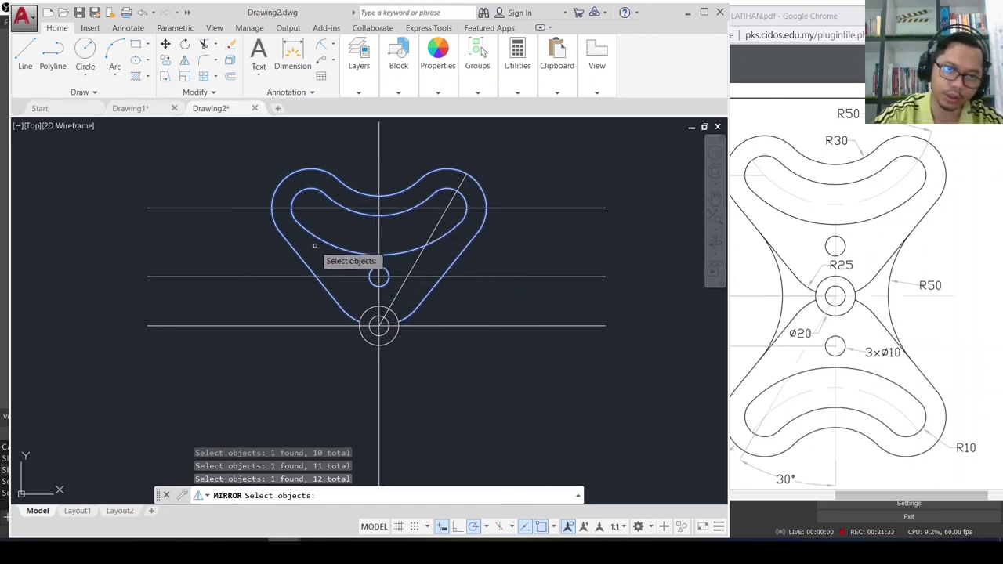
{"action": "key", "text": "Return"}
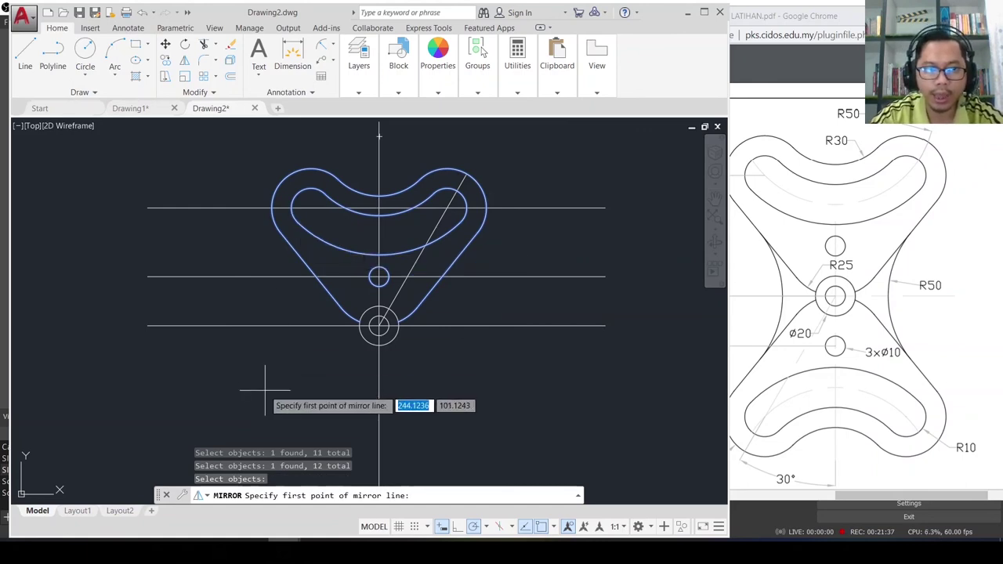
Step: Mirror across the horizontal centre line's two endpoints, keeping the original upper half
{"action": "left_click", "coordinate": [147, 325]}
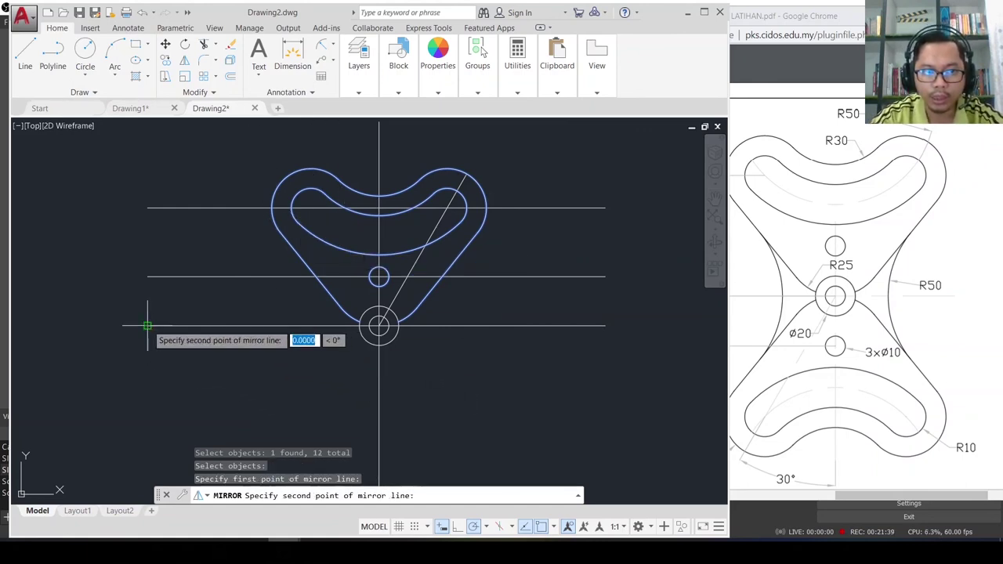
{"action": "left_click", "coordinate": [604, 325]}
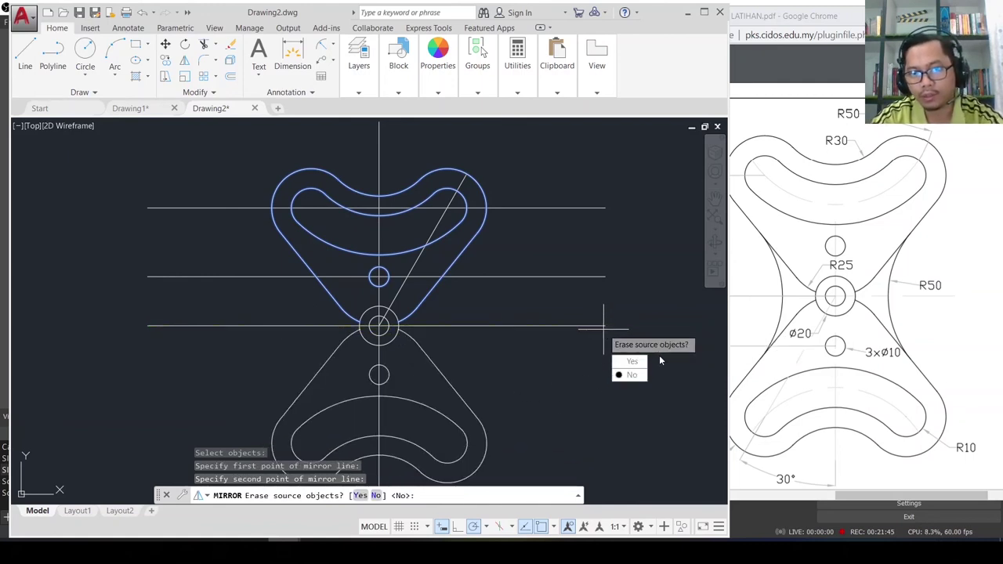
{"action": "left_click", "coordinate": [635, 379]}
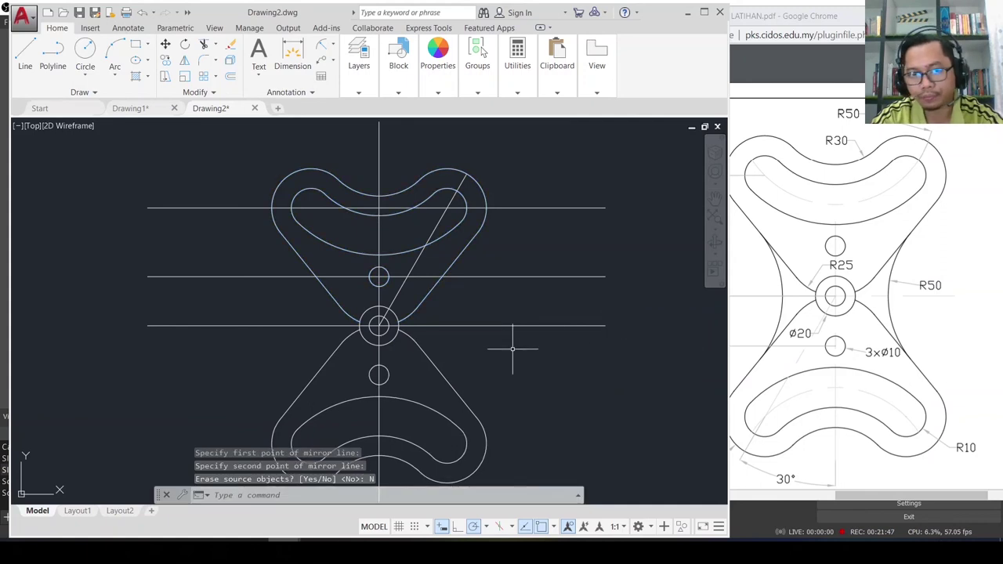
{"action": "middle_click_drag", "start_coordinate": [472, 365], "coordinate": [478, 336]}
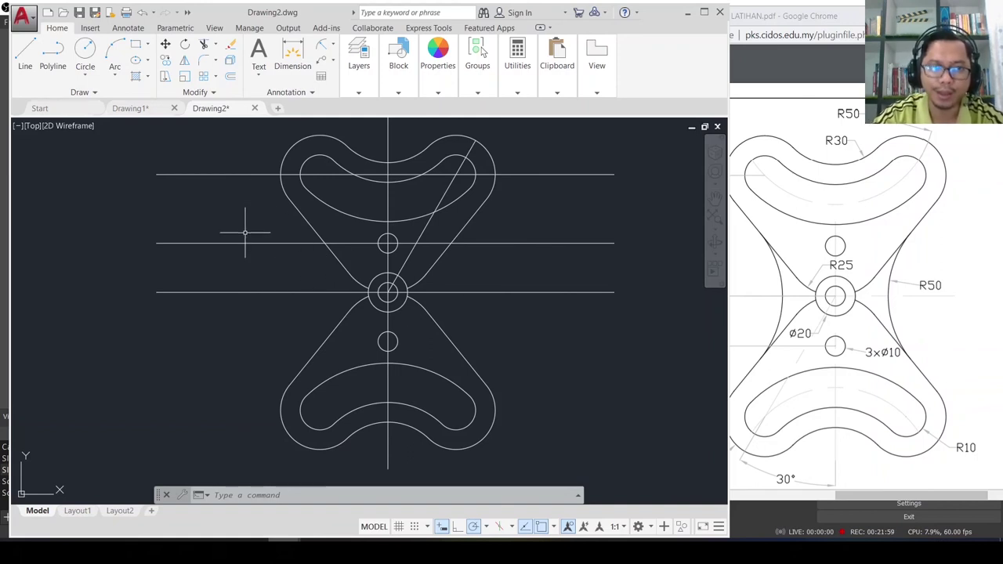
Step: Fillet the upper-right and lower-right slanted edges with radius 50
{"action": "left_click", "coordinate": [205, 69]}
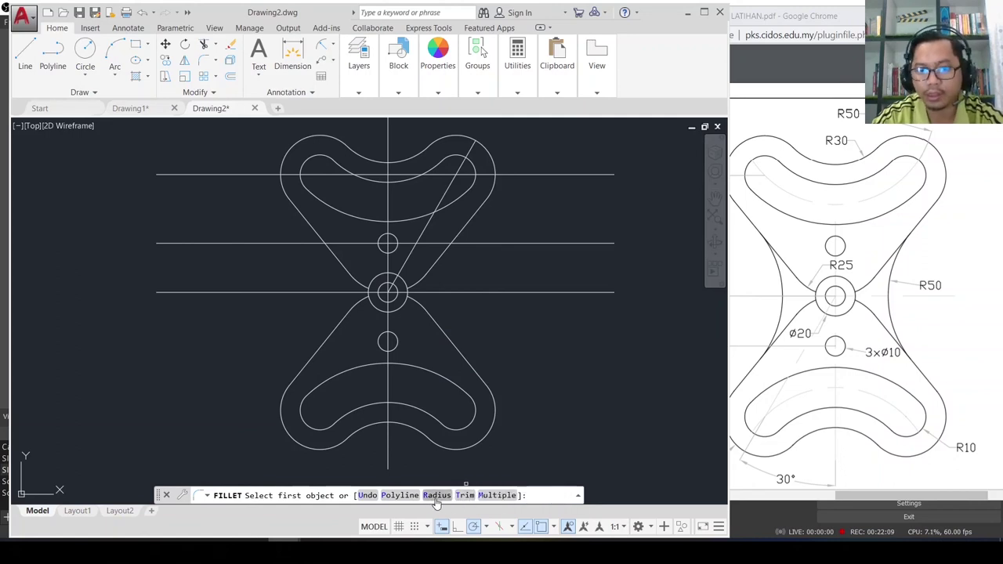
{"action": "left_click", "coordinate": [437, 495]}
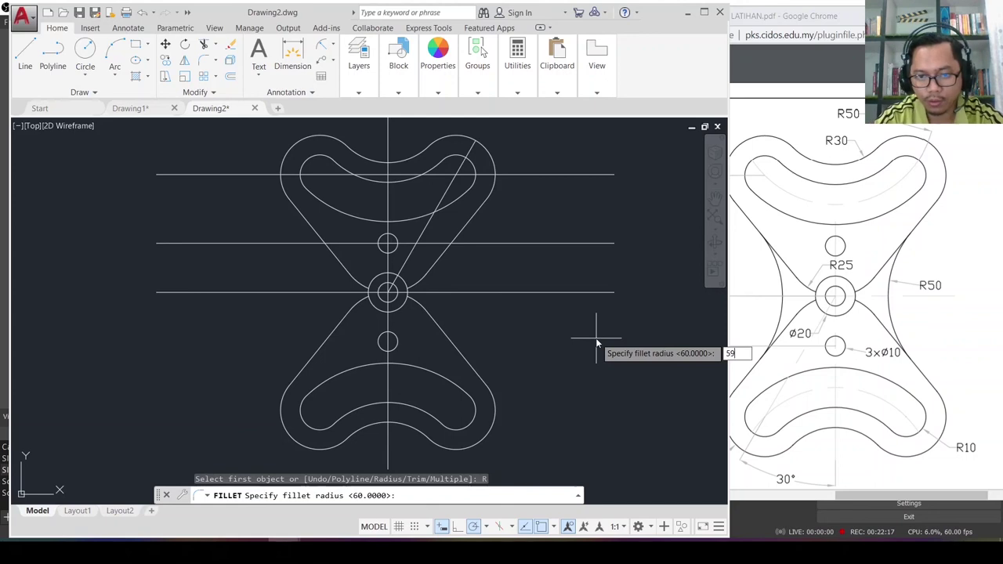
{"action": "type", "text": "0"}
{"action": "key", "text": "Return"}
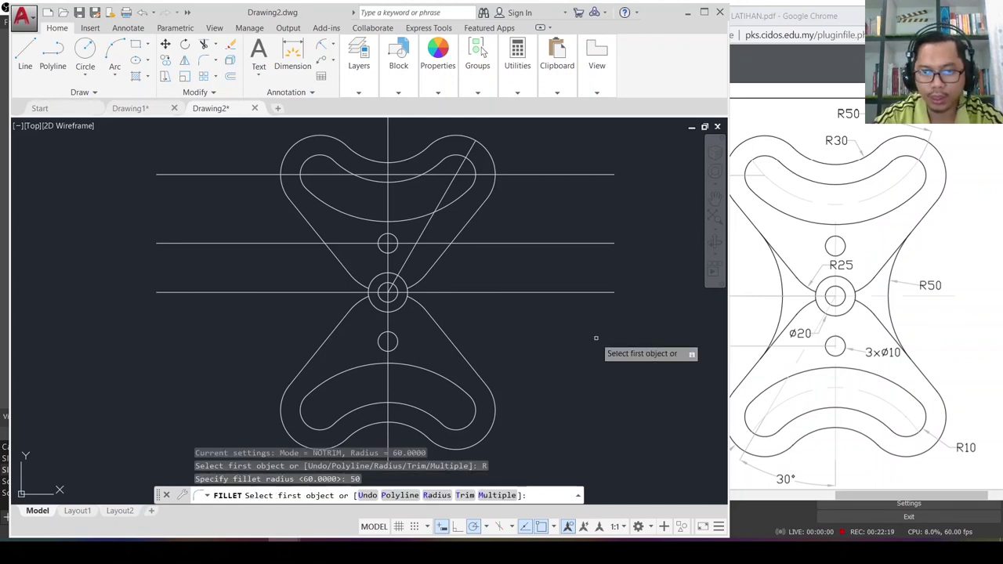
{"action": "left_click", "coordinate": [434, 264]}
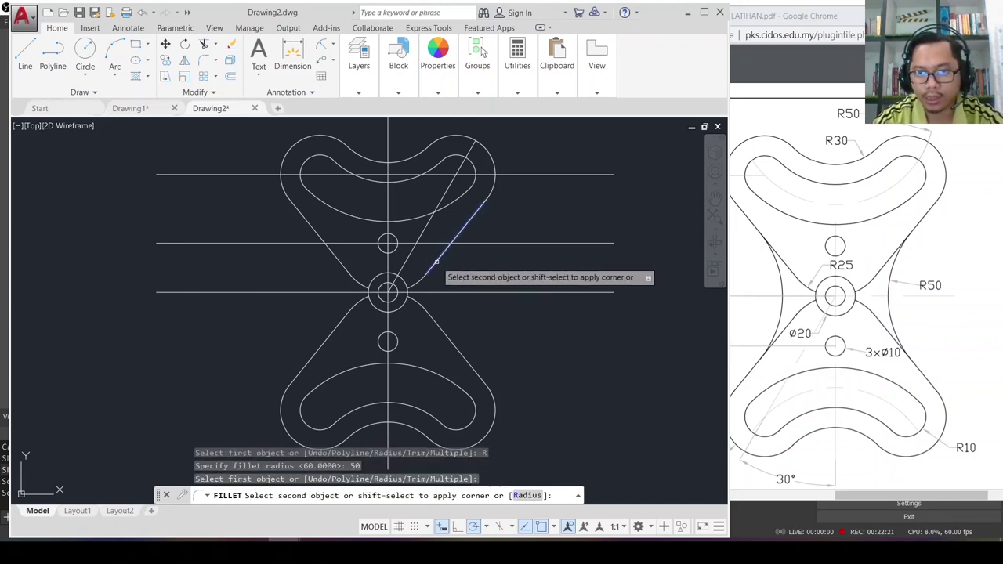
{"action": "left_click", "coordinate": [438, 326]}
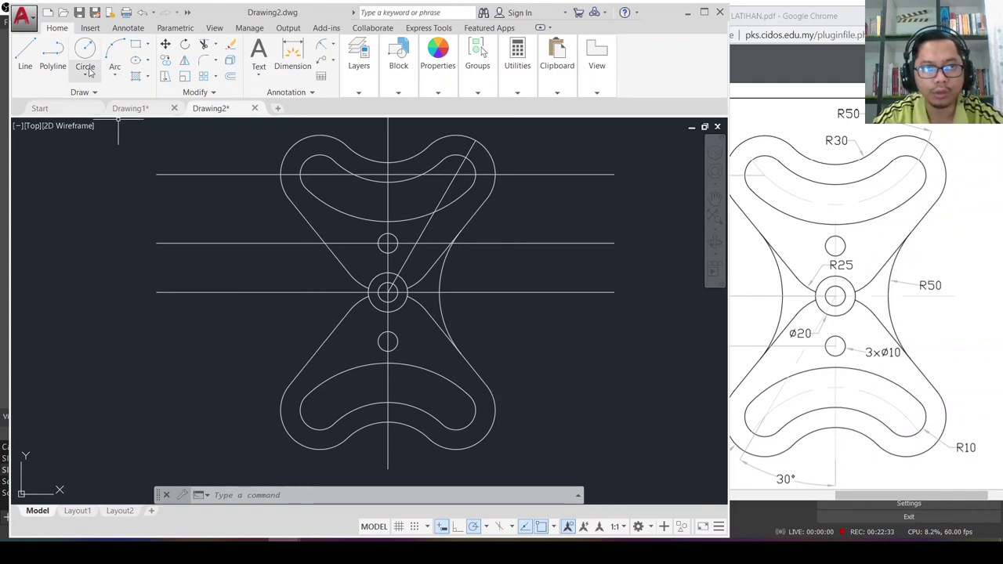
Step: Fillet the upper-left and lower-left slanted edges with the same R50 radius
{"action": "left_click", "coordinate": [206, 61]}
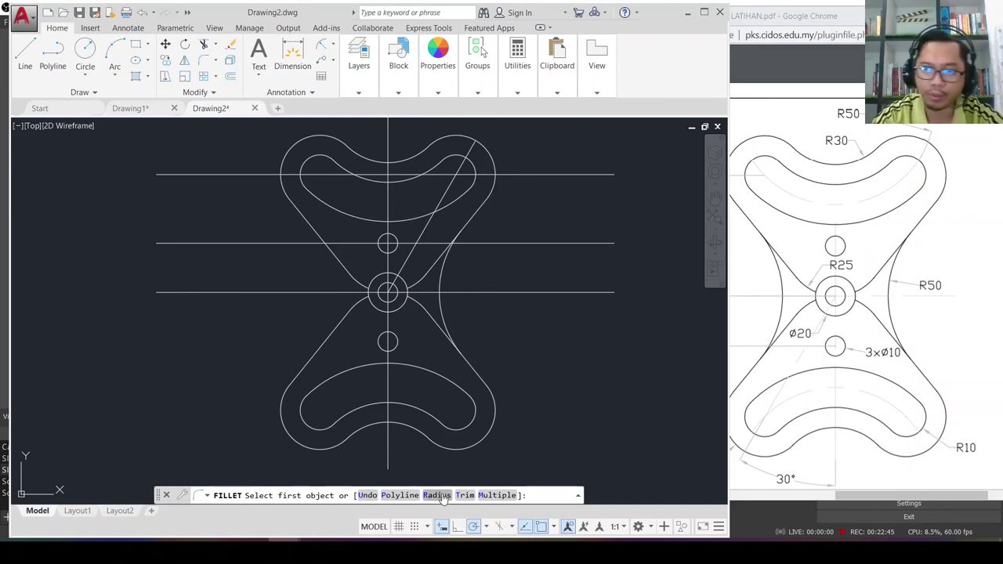
{"action": "left_click", "coordinate": [333, 256]}
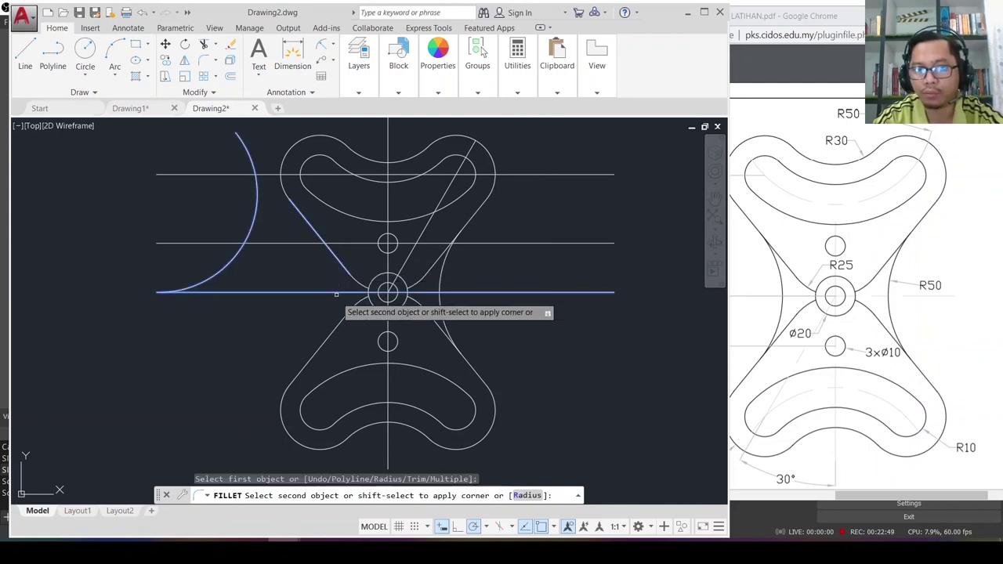
{"action": "left_click", "coordinate": [337, 328]}
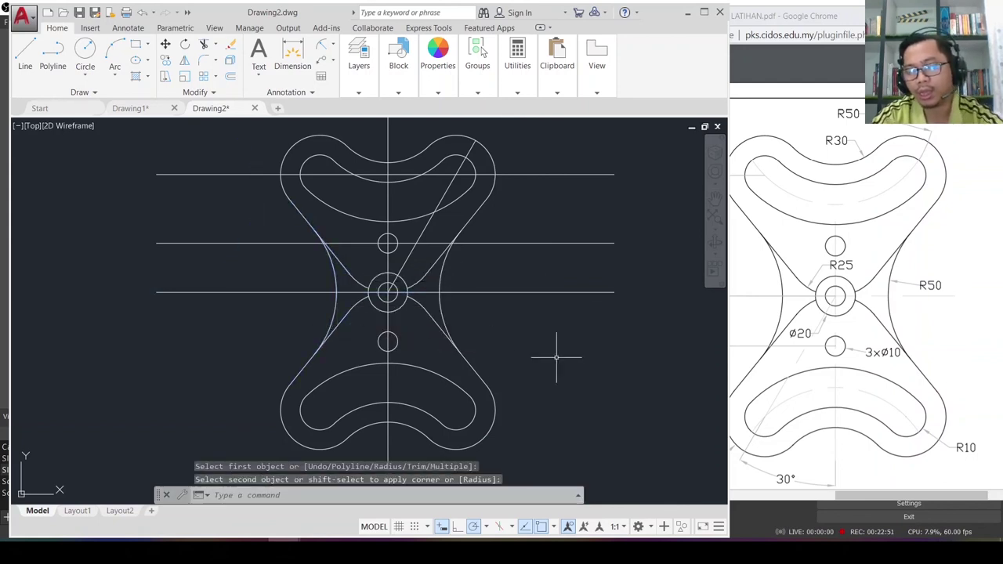